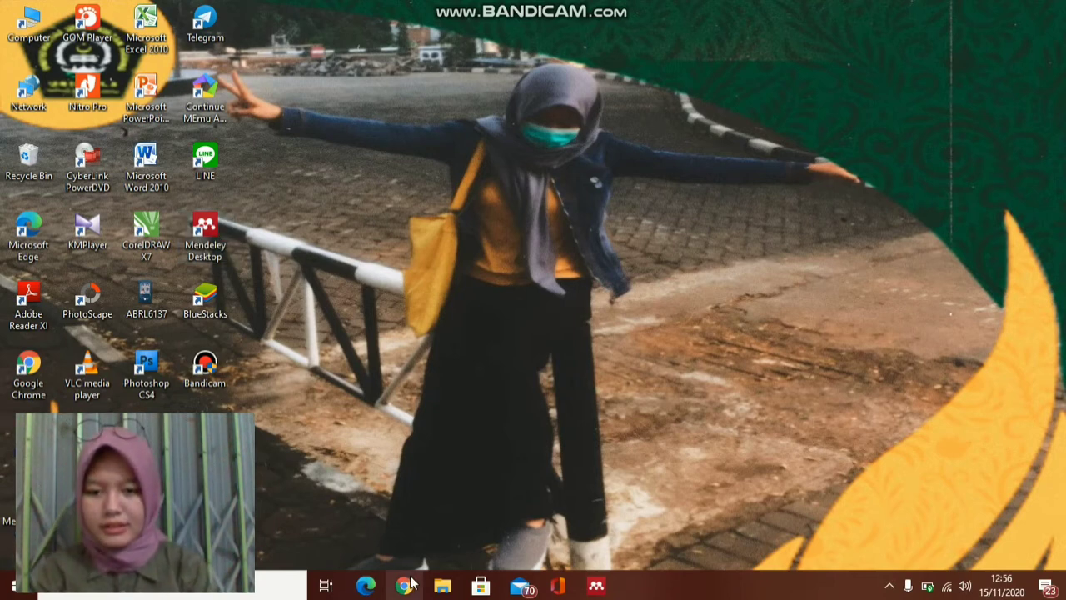
- Switch to Google Chrome, search the web for "google scholar" and open the Google Scholar site
click(407, 586)
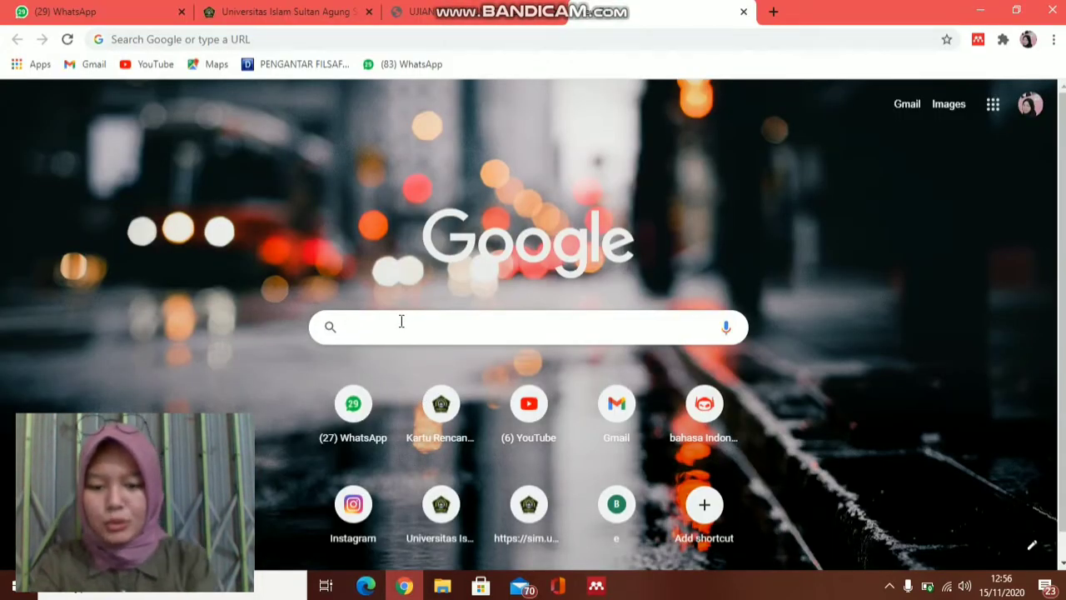
text(google scholar)
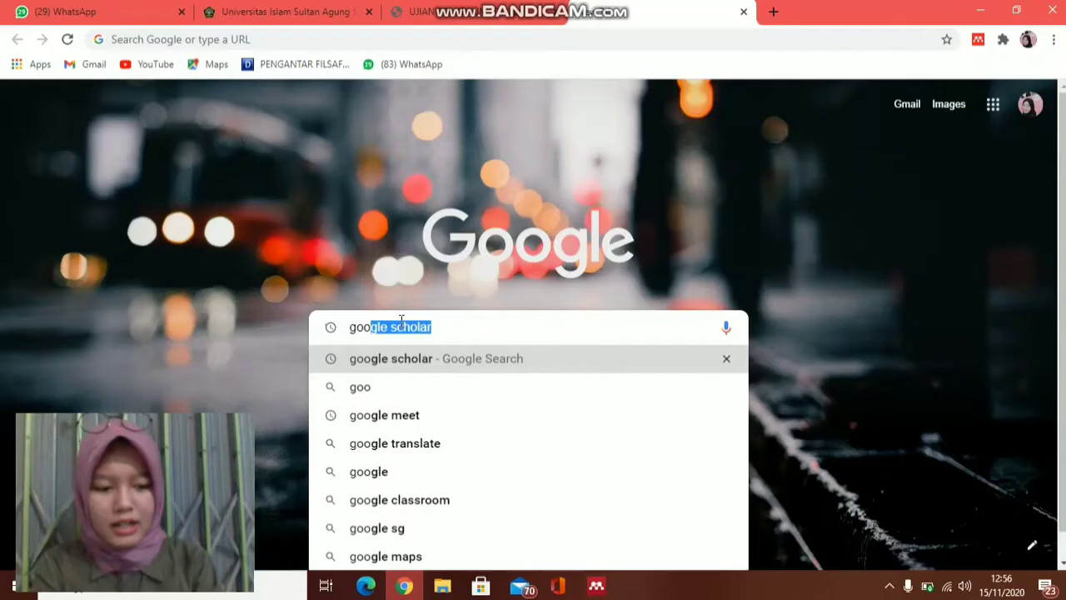
key(Return)
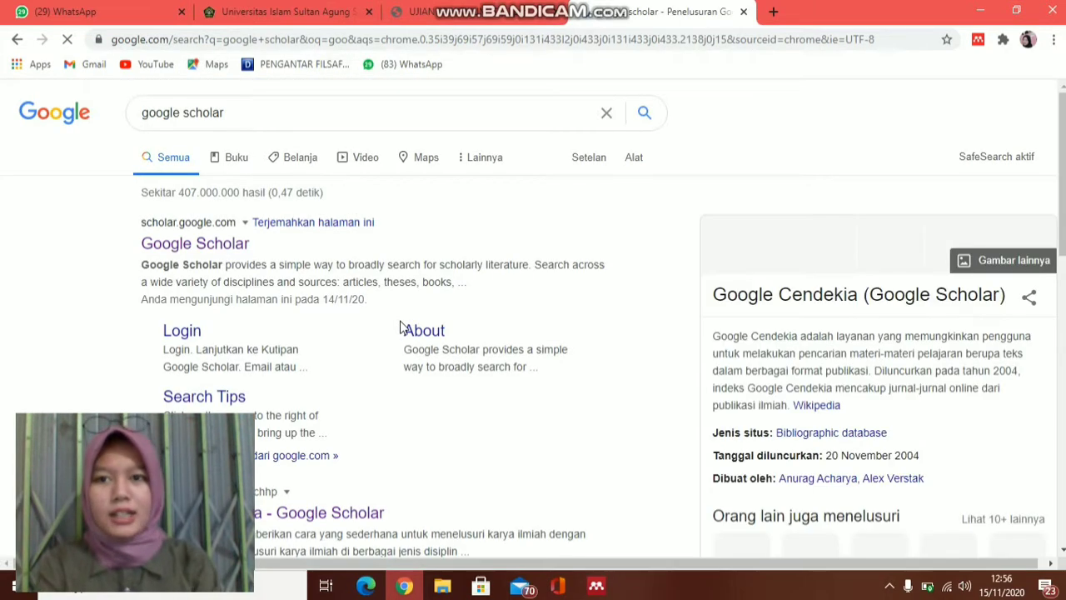
click(221, 241)
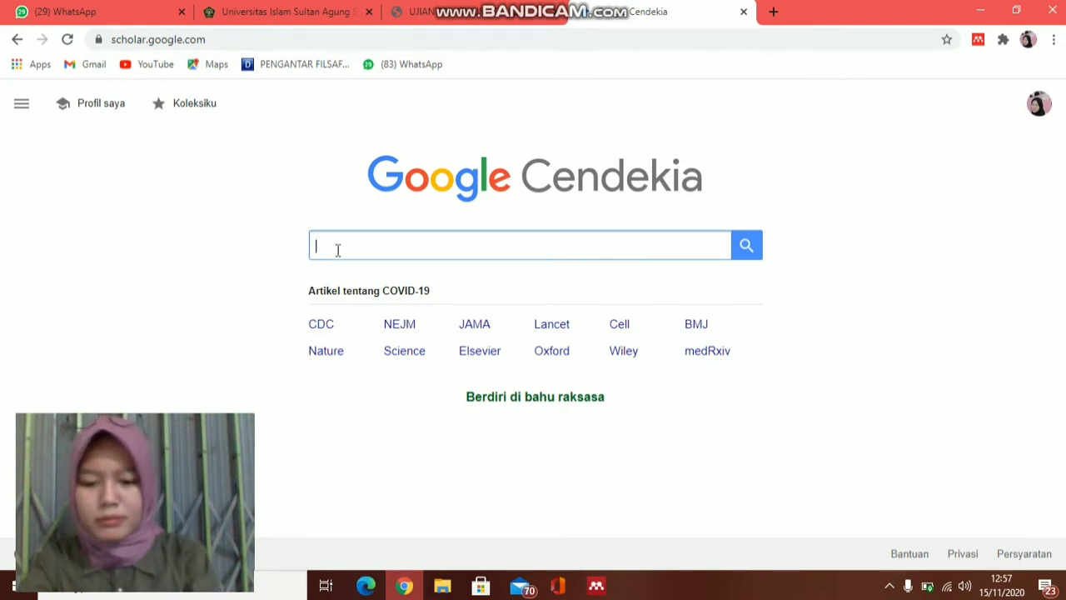
- Search Google Scholar for "Jurnal artikel tentang hukum" and browse the first page of results
text(artikel)
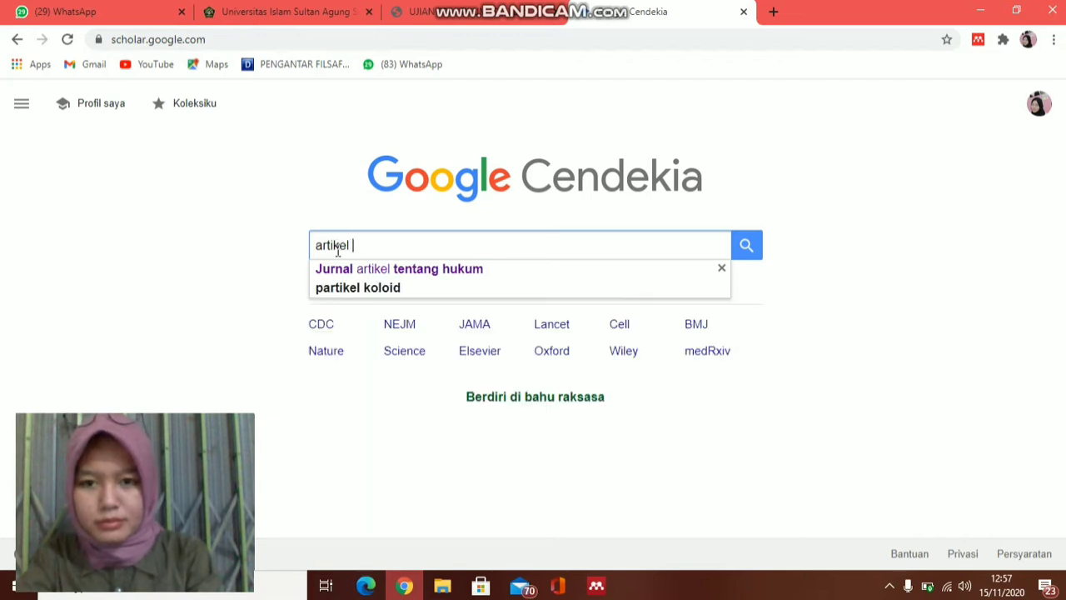
click(350, 273)
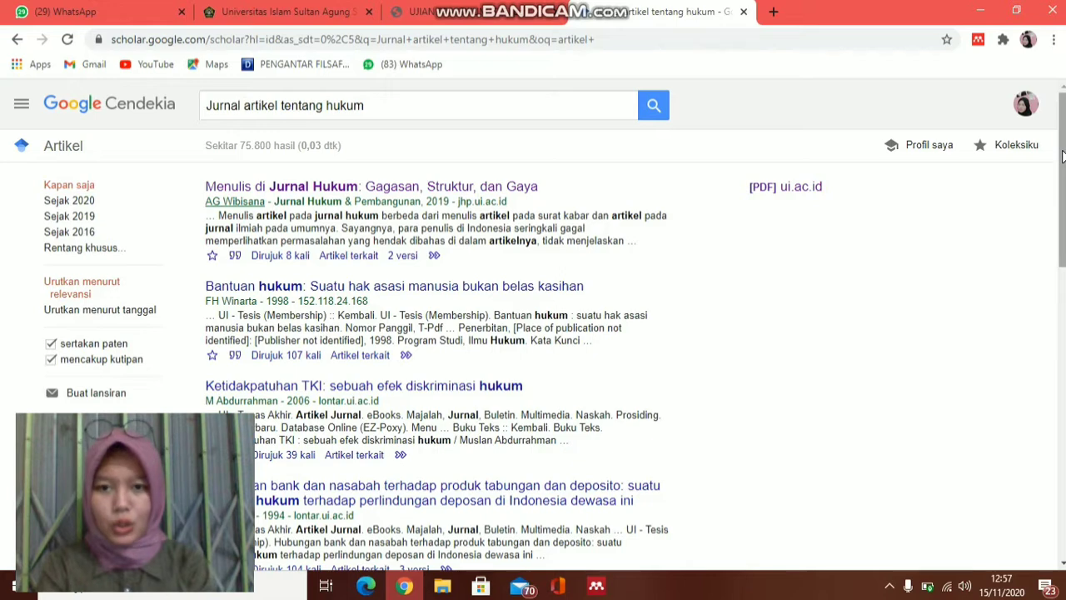
scroll(1063, 159, down, 1)
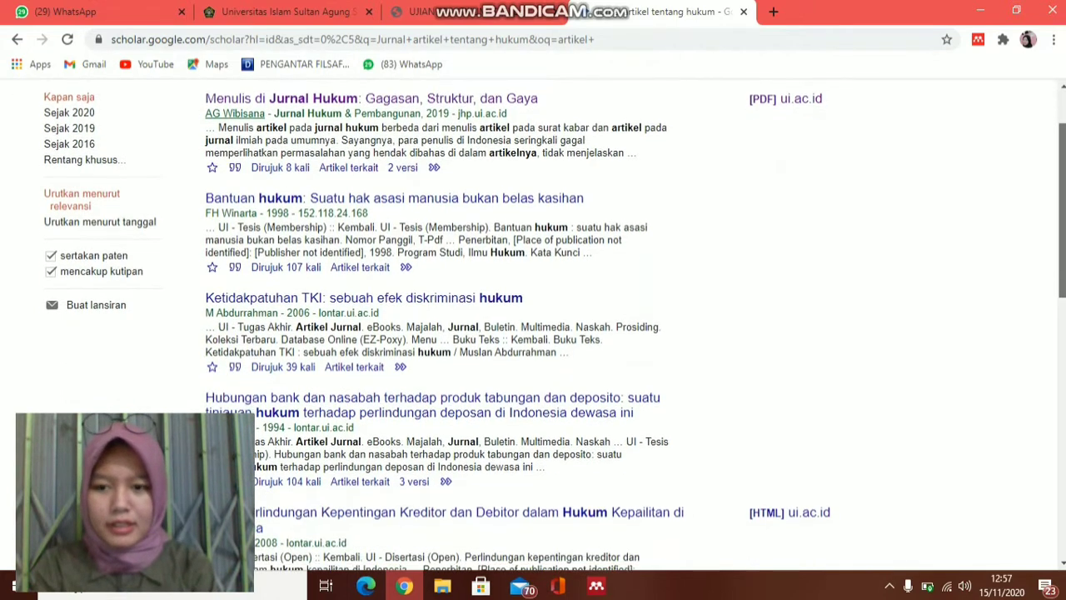
drag(1063, 192, 1050, 344)
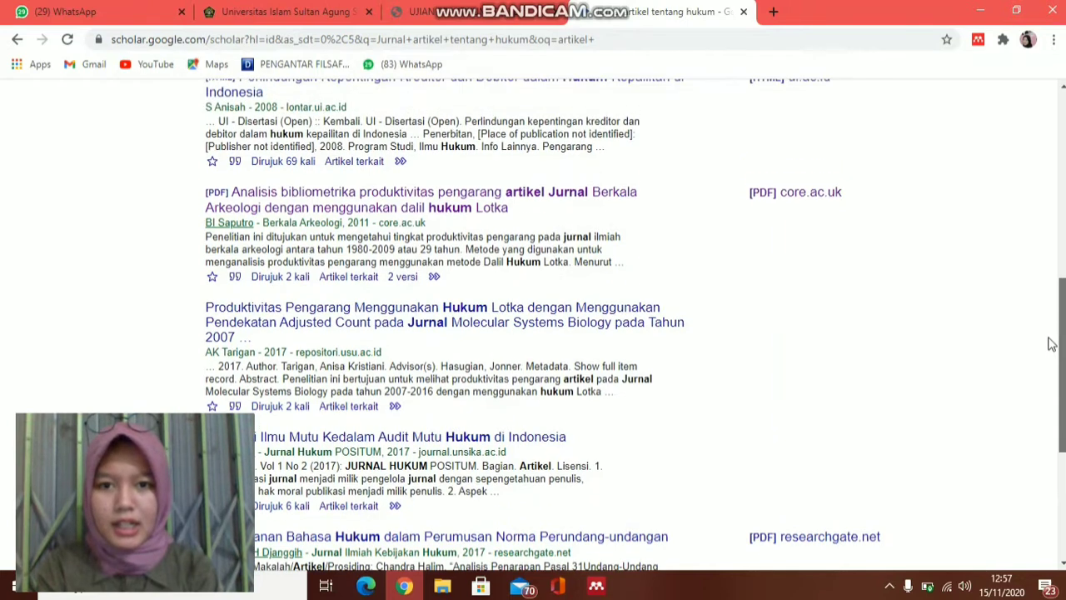
- Open the core.ac.uk PDF "Analisis bibliometrika produktivitas pengarang artikel Jurnal Berkala Arkeologi" and skim through its pages
click(428, 203)
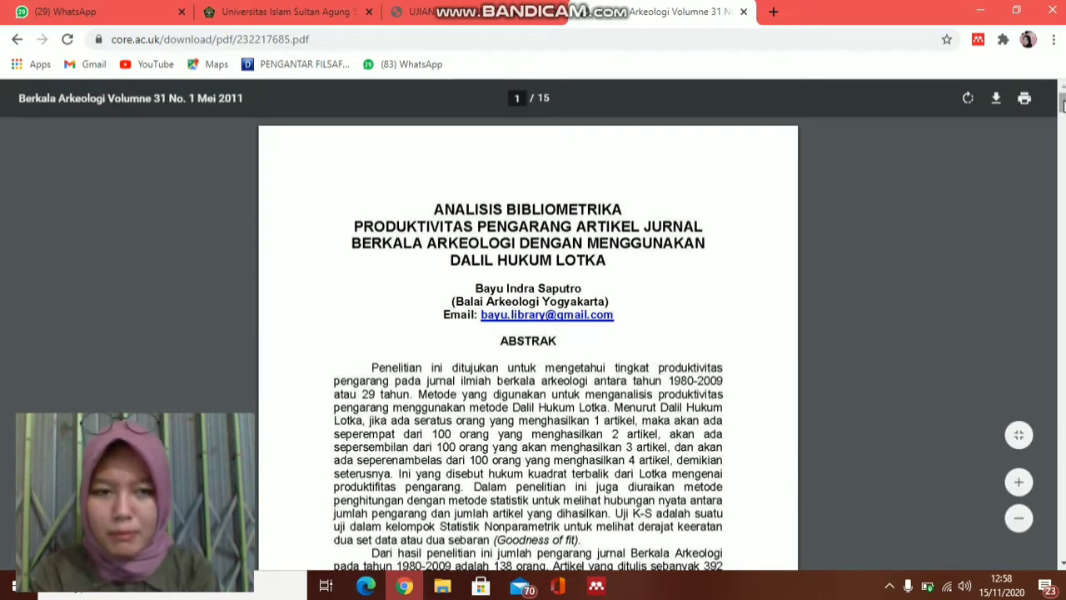
drag(1062, 104, 1061, 193)
scroll(1061, 193, down, 2)
scroll(1060, 193, down, 7)
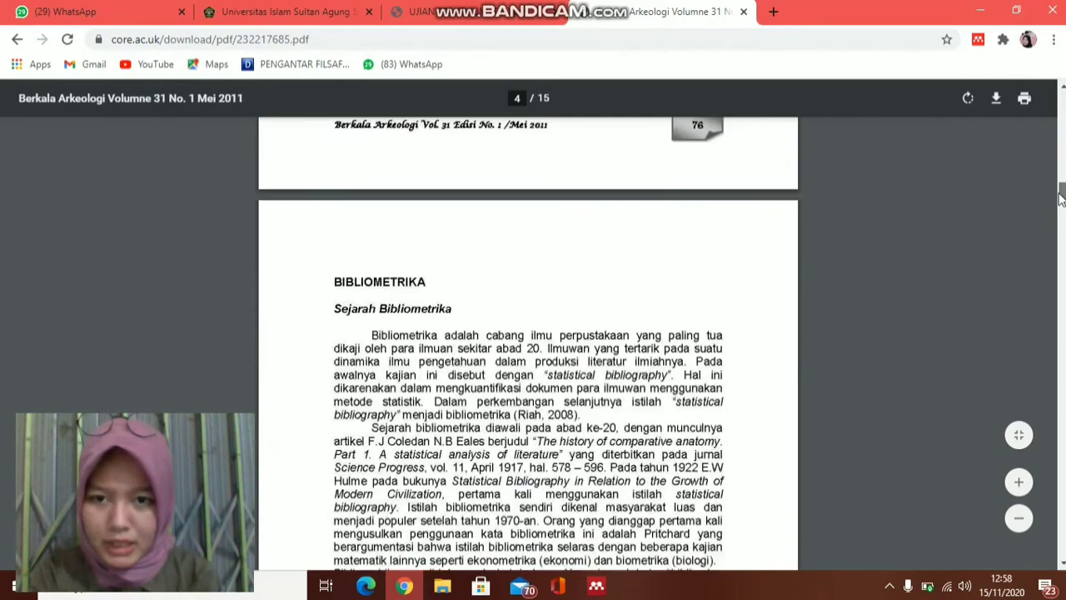
scroll(1054, 315, down, 20)
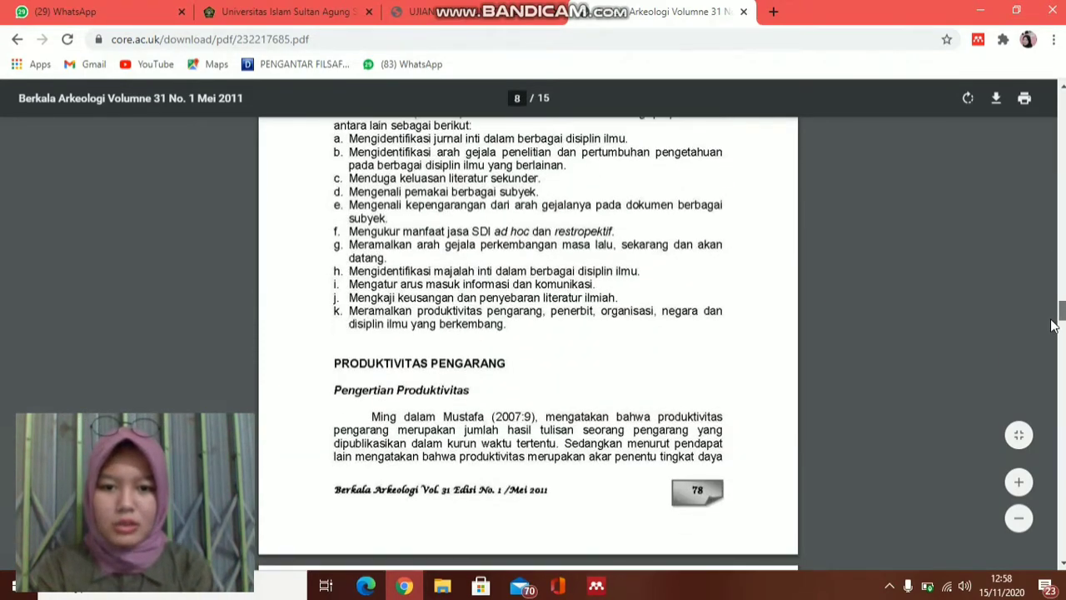
scroll(1038, 403, down, 20)
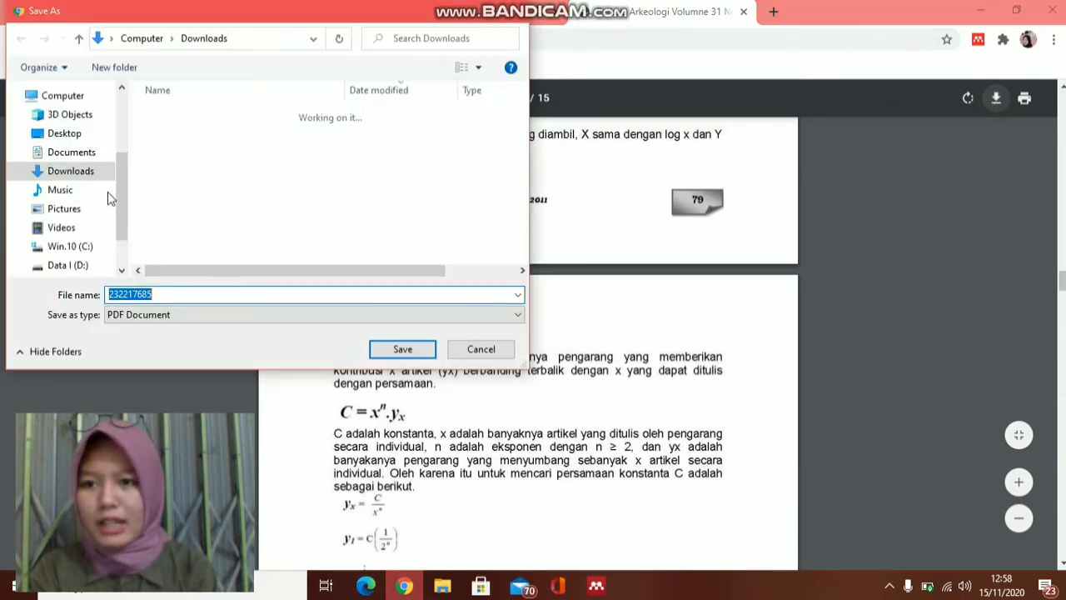
click(71, 152)
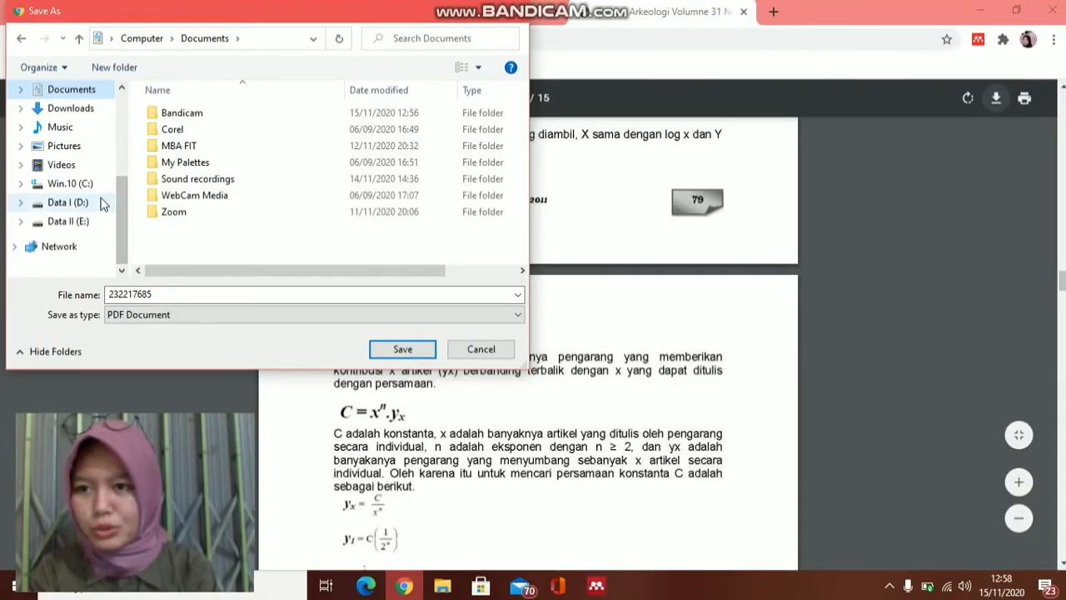
click(98, 203)
double_click(203, 145)
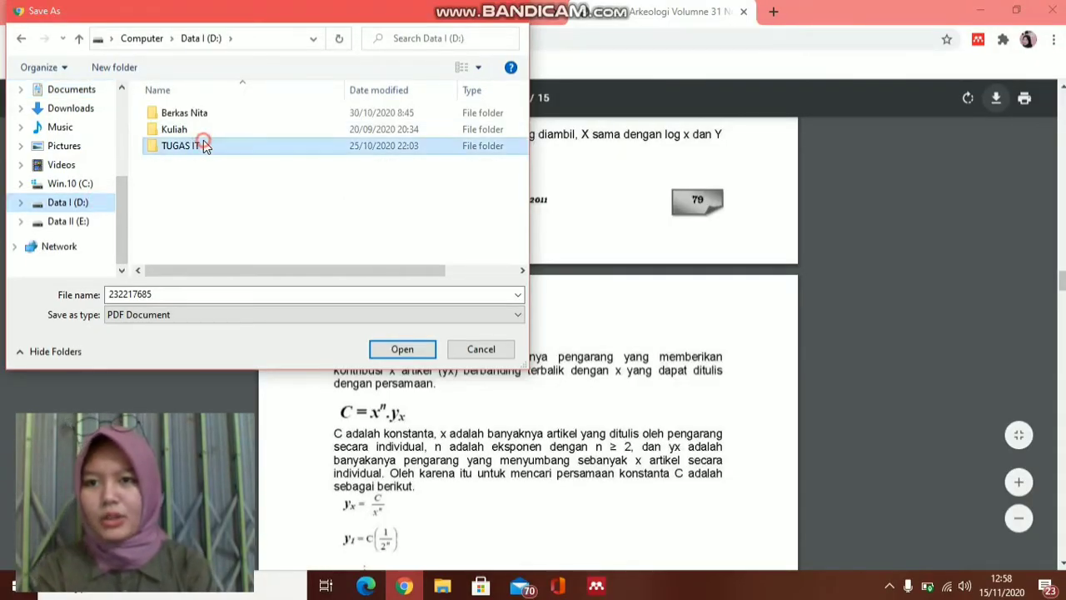
double_click(263, 114)
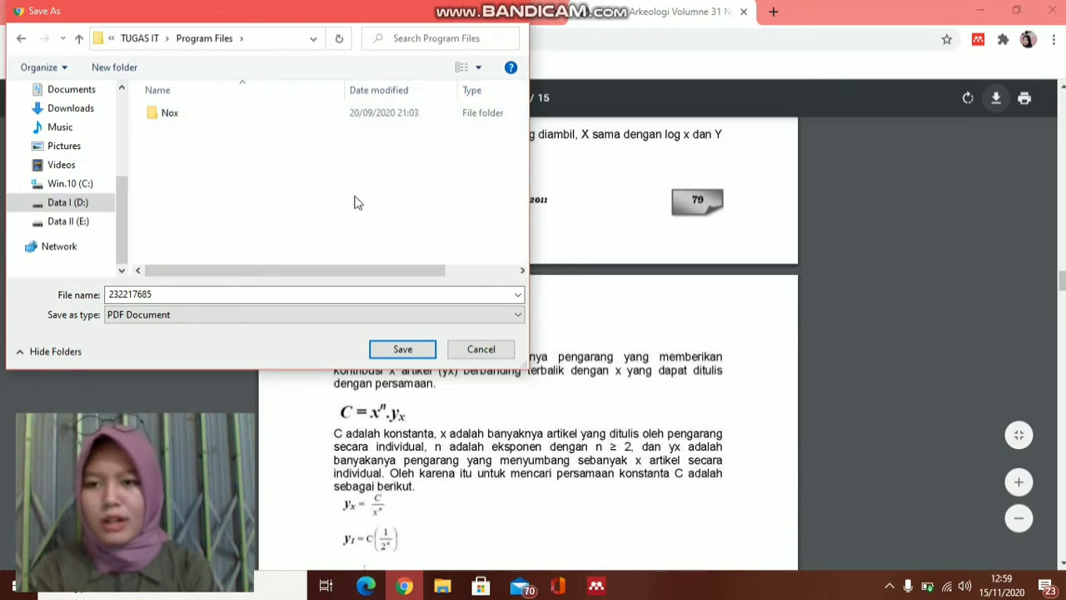
double_click(269, 294)
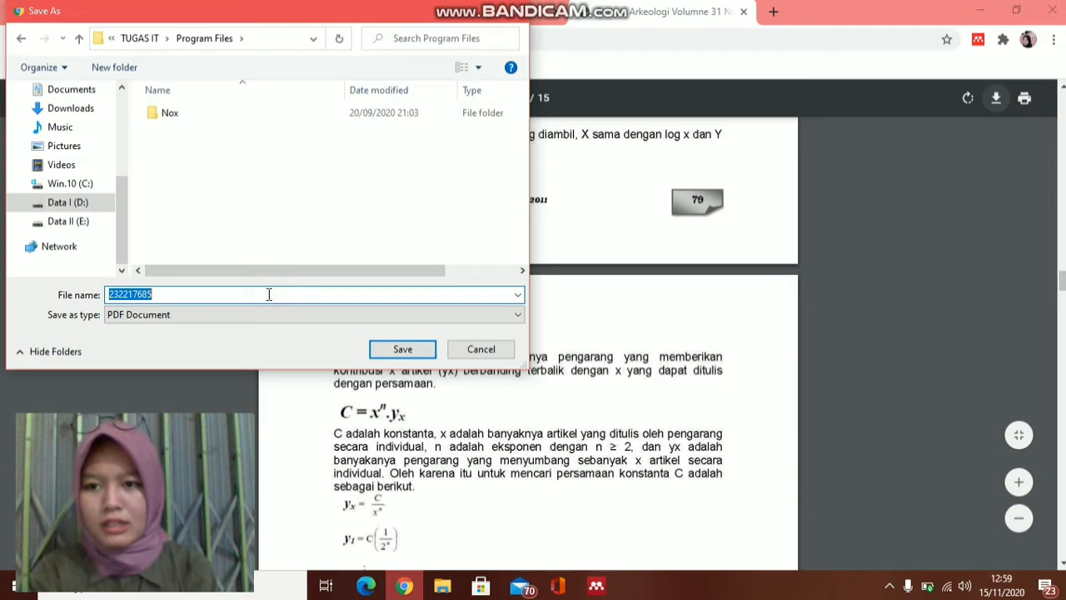
click(399, 349)
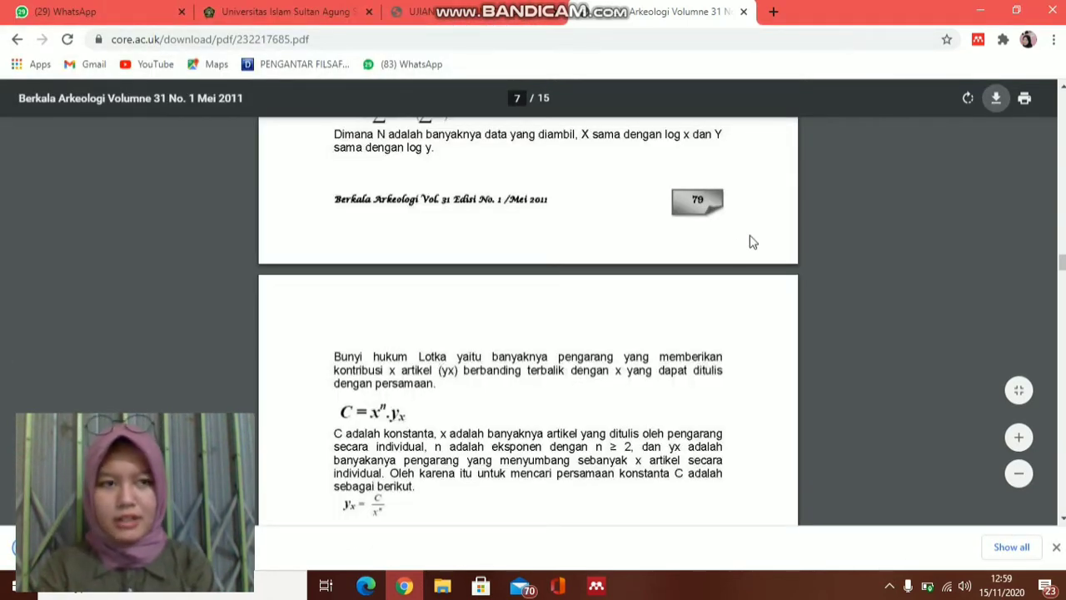
- Return to the Scholar results and open the article "Peranan Bahasa Hukum dalam Perumusan Norma Perundang-undangan"
click(15, 42)
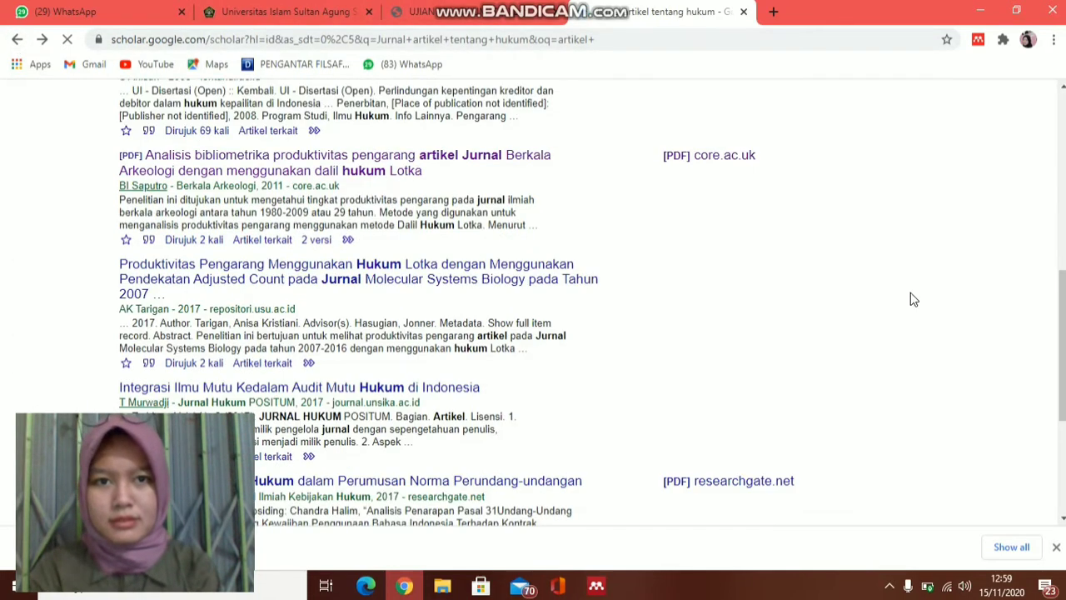
scroll(1038, 354, down, 4)
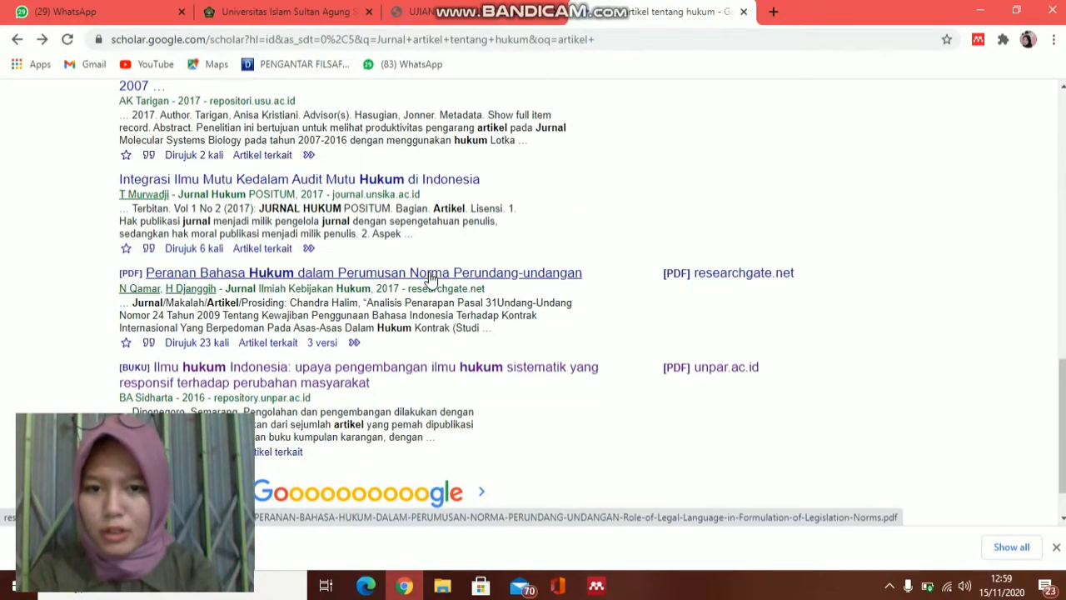
click(429, 275)
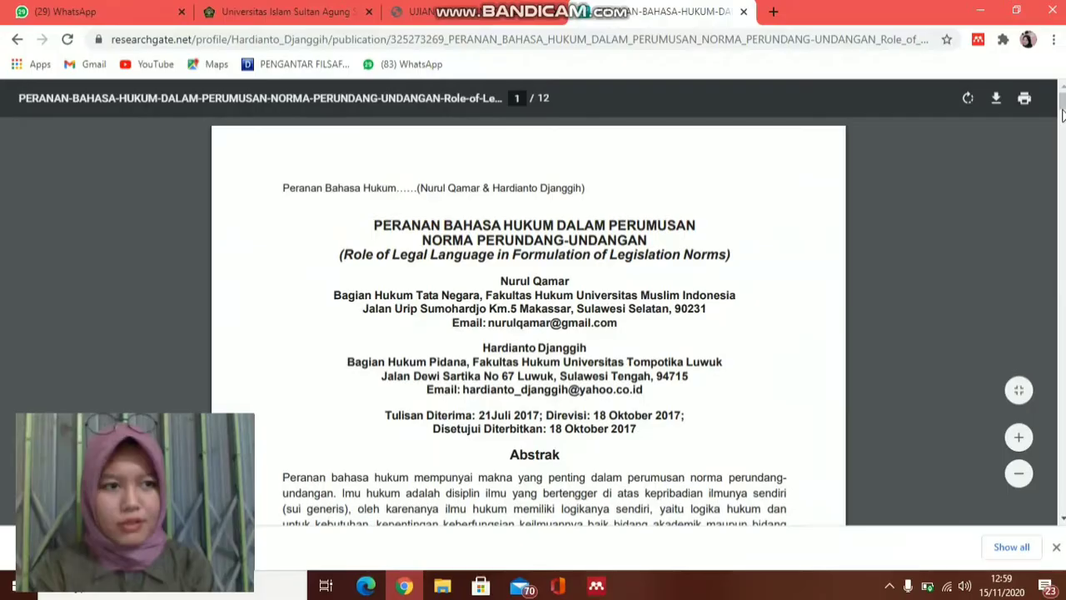
- Skim the article and save its PDF as 288-1322-2-PB8 in the Program Files folder of TUGAS IT
drag(1062, 115, 1056, 302)
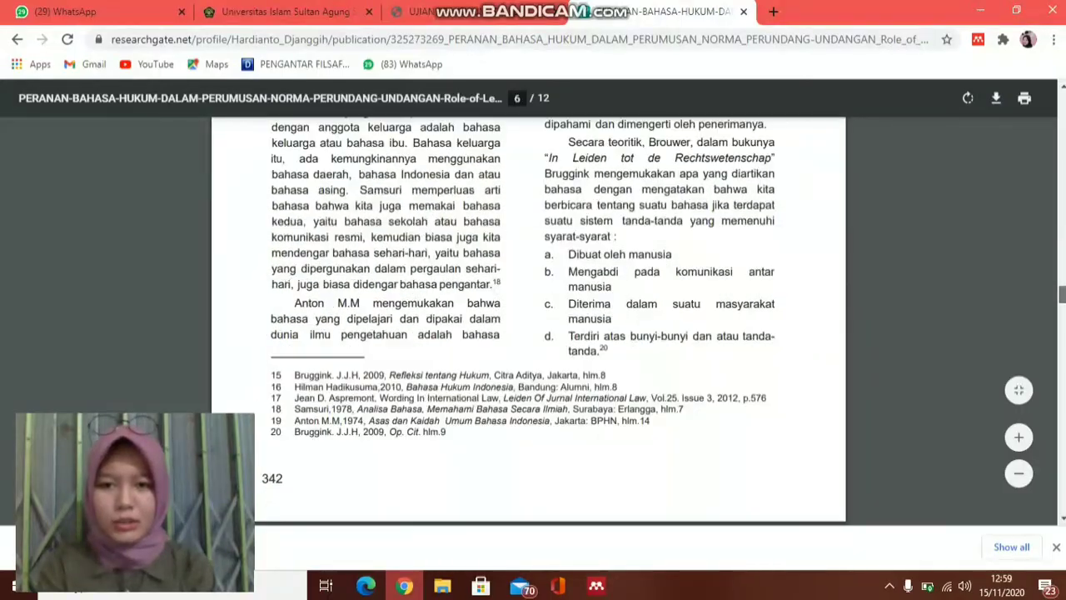
click(998, 98)
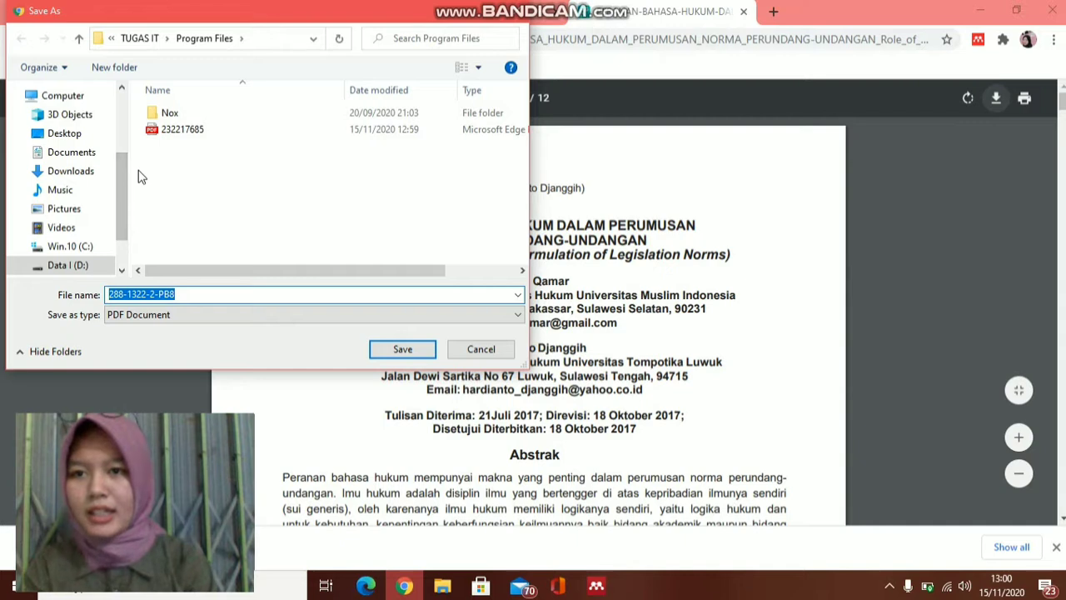
click(403, 349)
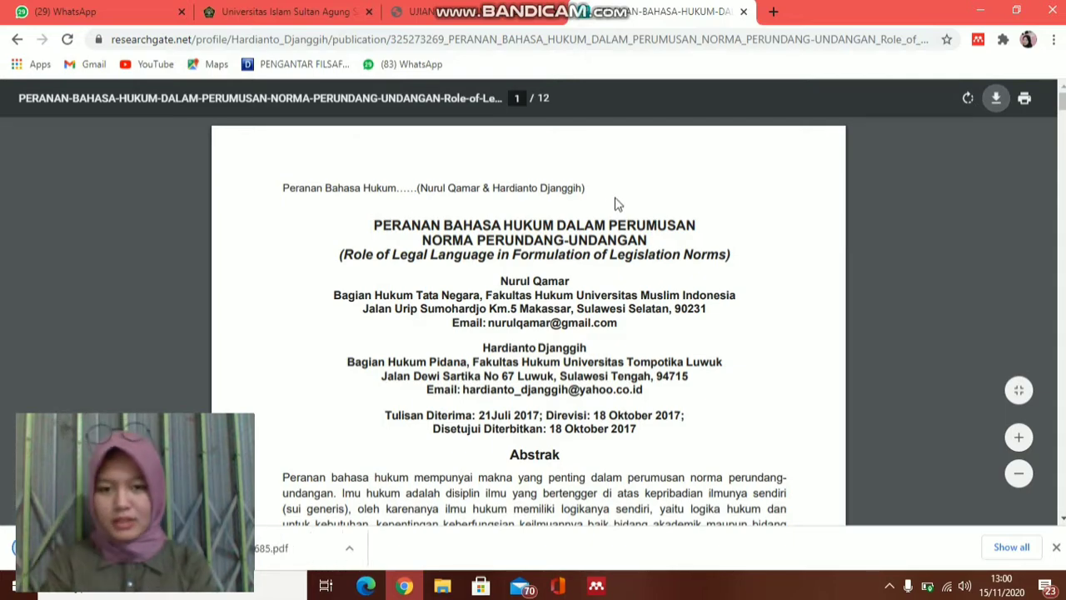
- Open the book "Ilmu hukum Indonesia" from the Scholar results, look through its opening pages and return to the results
key(alt+Left)
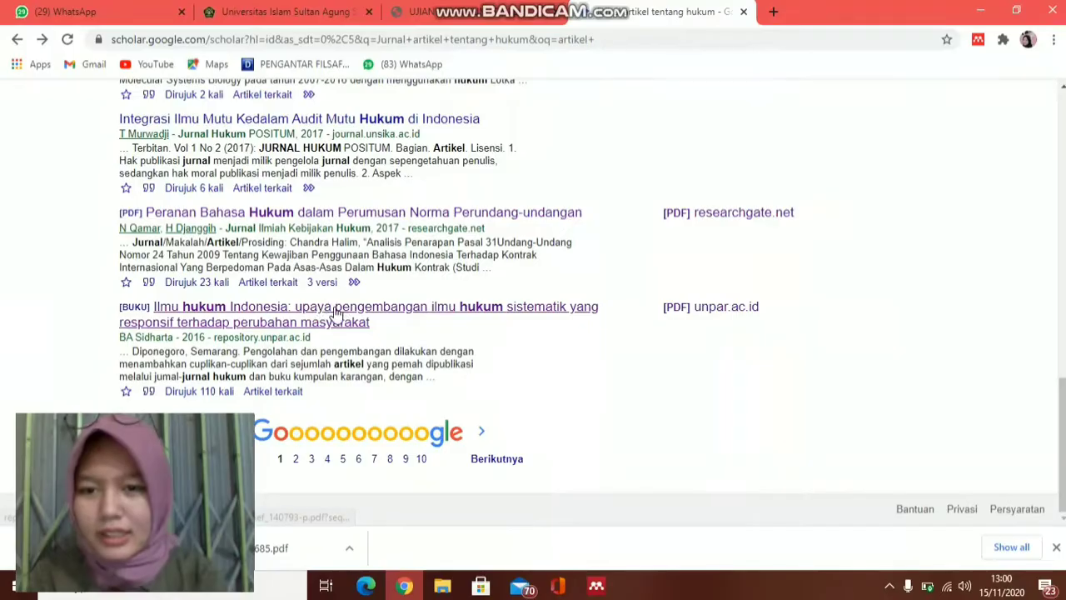
click(316, 310)
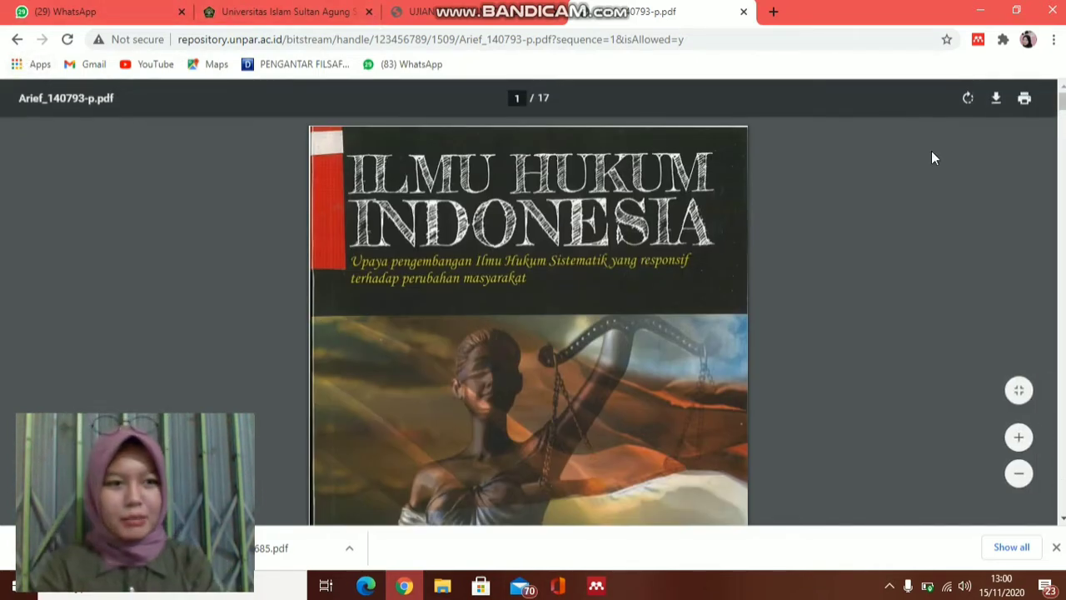
scroll(1063, 113, down, 10)
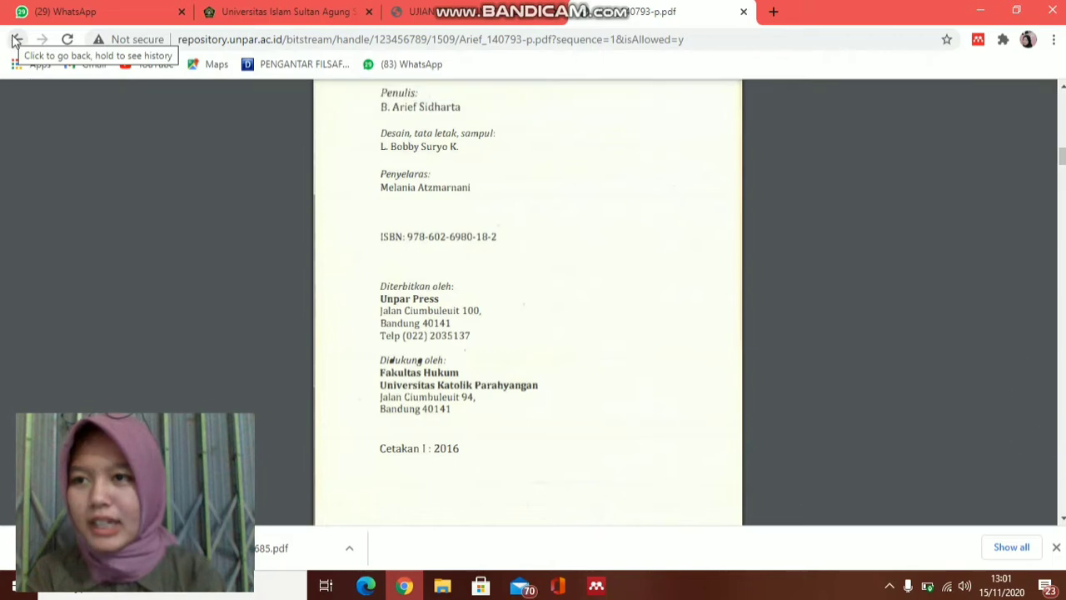
click(18, 41)
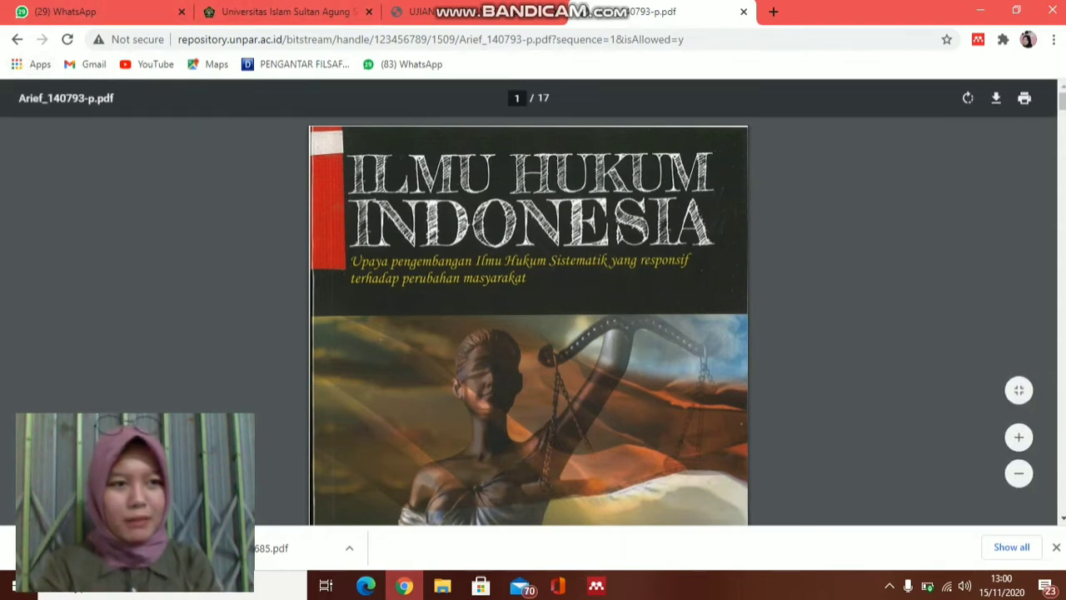
drag(1063, 113, 1063, 165)
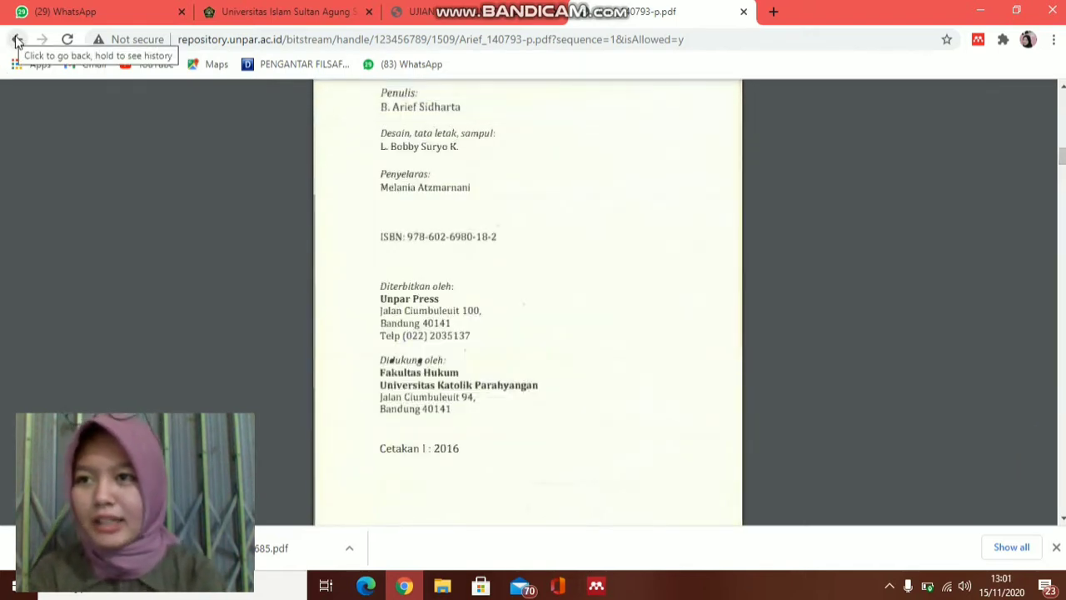
click(17, 42)
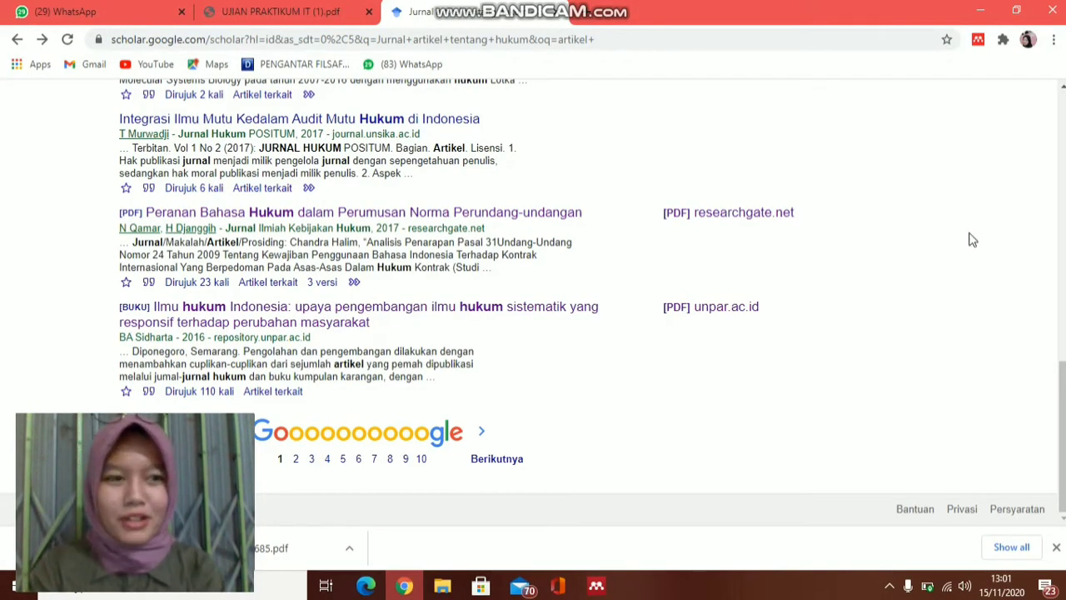
- Go to the second results page and open the article "Eksistensi tenaga kerja asing di indonesia dalam perspektif hukum keimigrasian"
click(485, 469)
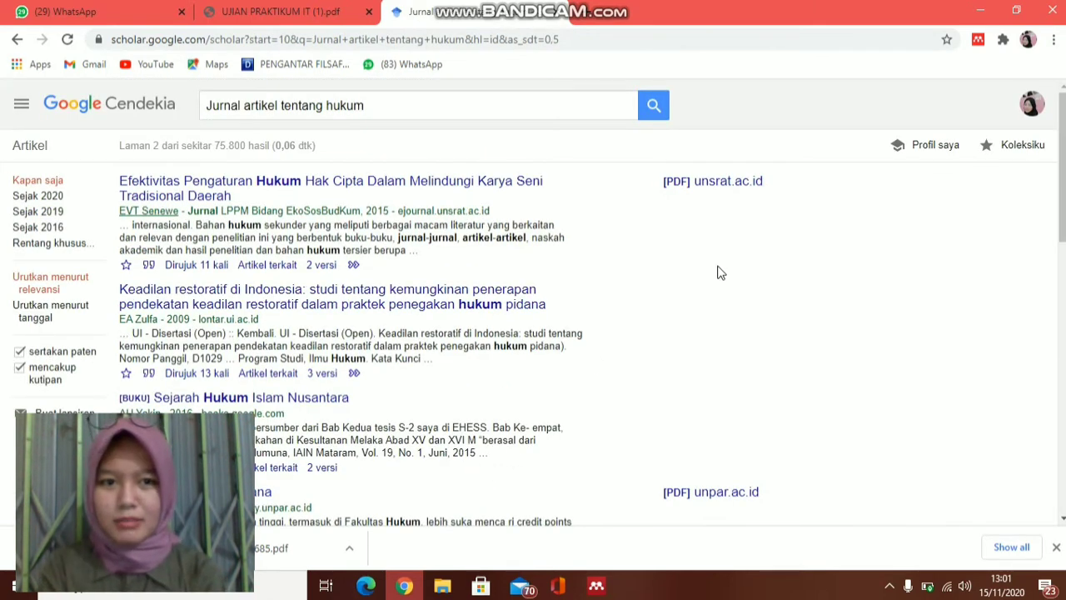
click(383, 185)
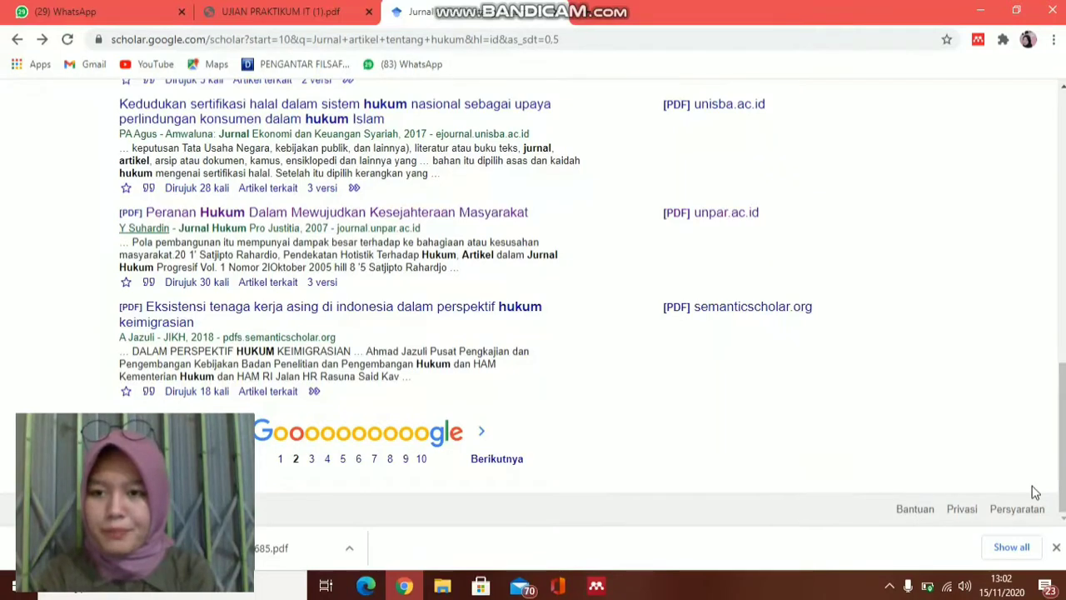
click(360, 306)
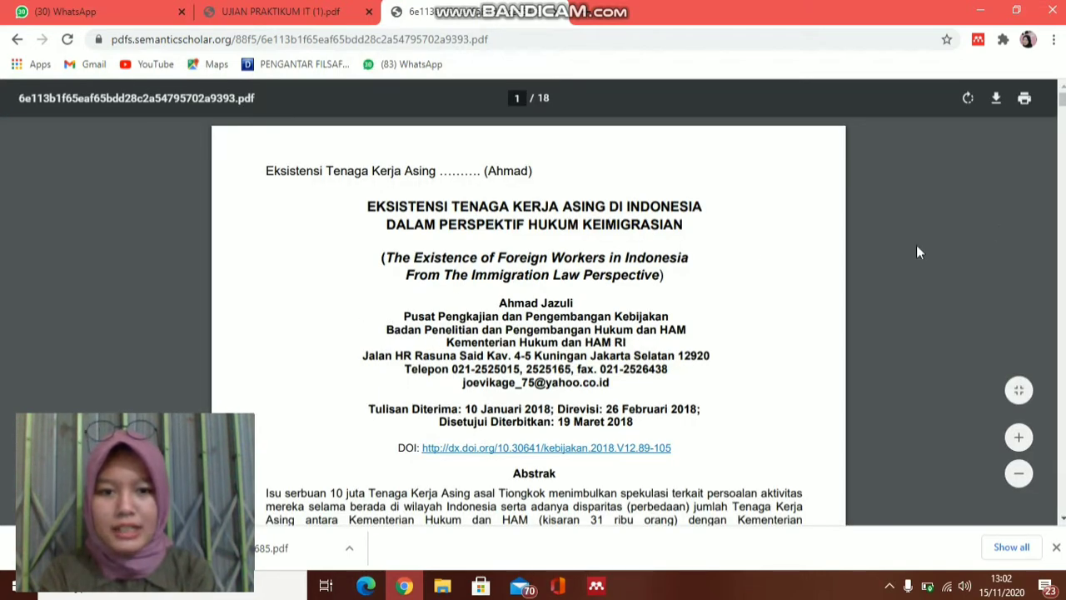
- Skim the immigration law article, download its PDF into the TUGAS IT > Program Files folder and minimise the browser window
drag(1062, 104, 1061, 143)
click(995, 98)
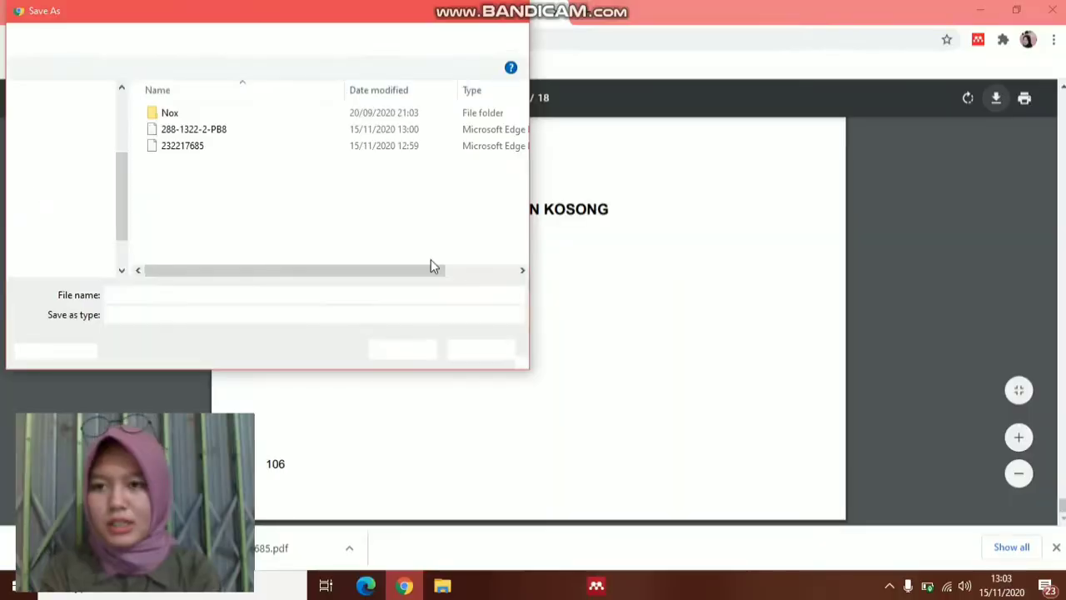
click(415, 349)
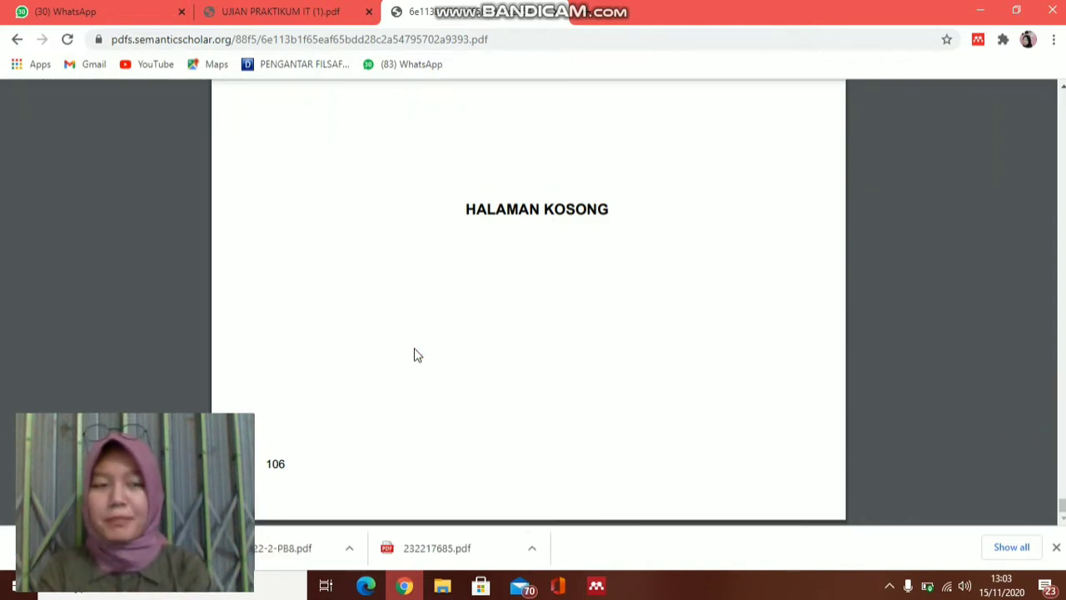
click(976, 11)
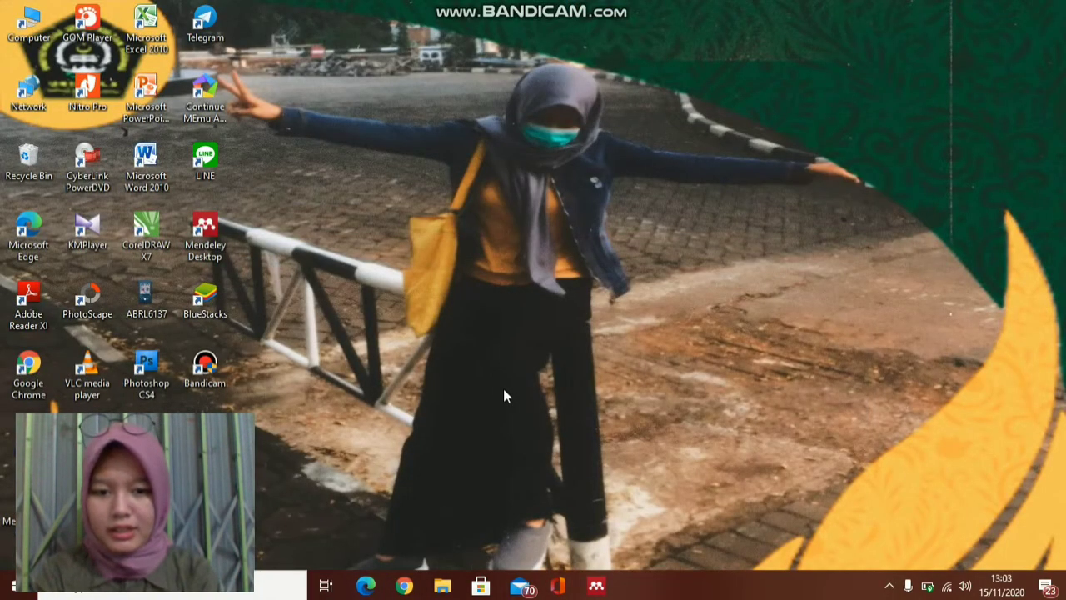
- Switch to Mendeley Desktop and look over the documents in the library list
click(595, 586)
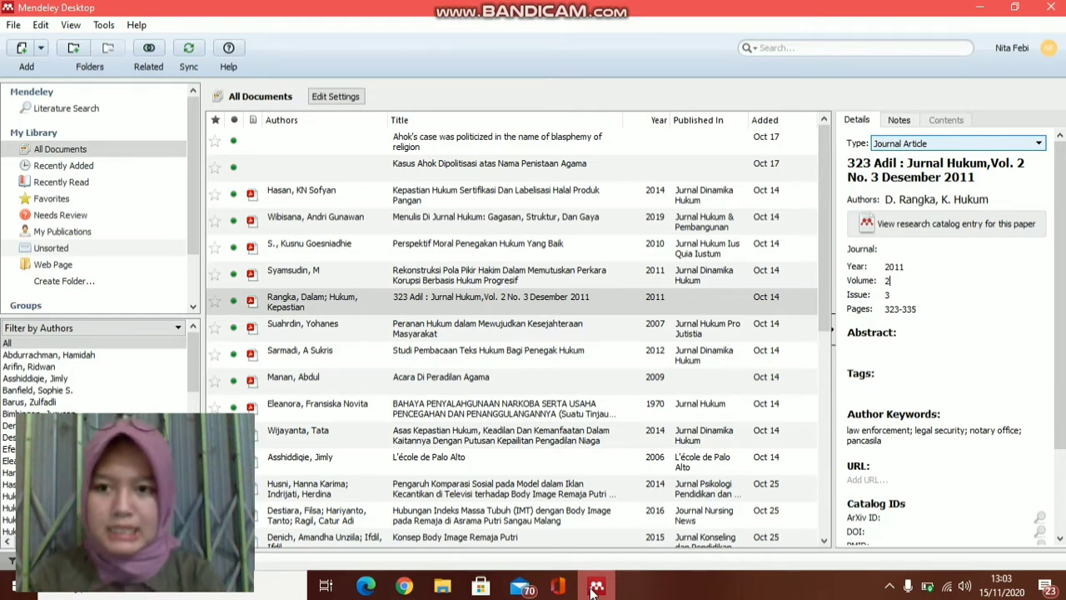
mouse_move(826, 240)
mouse_down()
mouse_move(812, 441)
mouse_move(795, 190)
mouse_up()
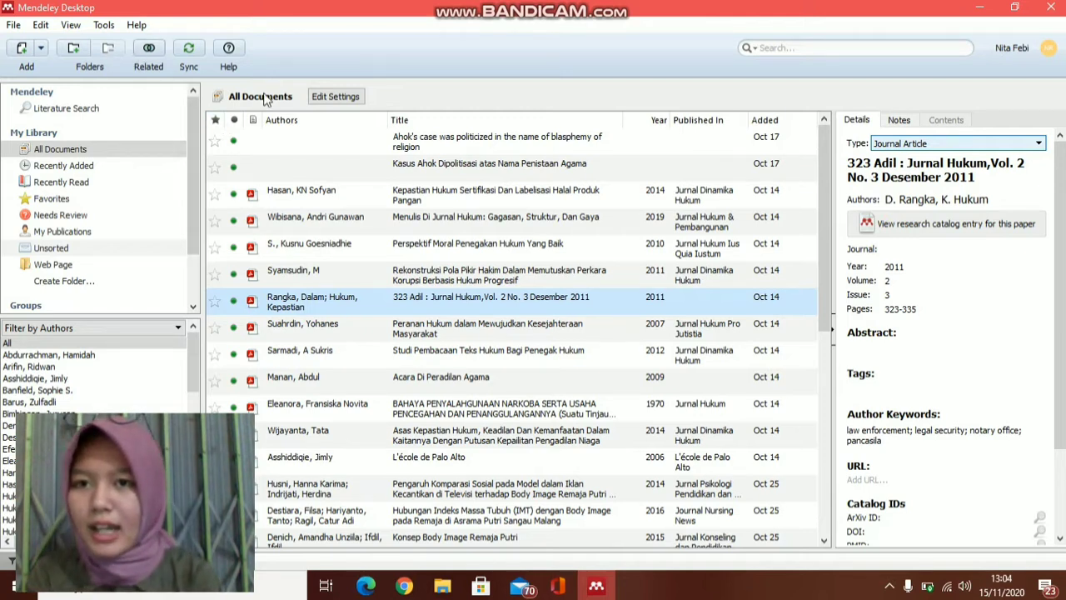
click(40, 50)
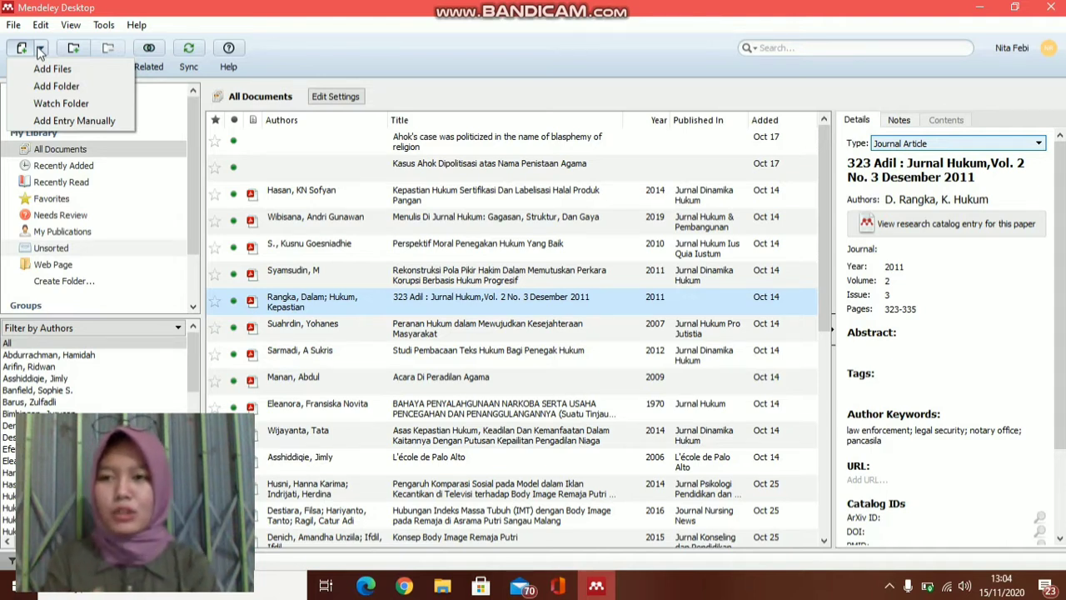
click(65, 87)
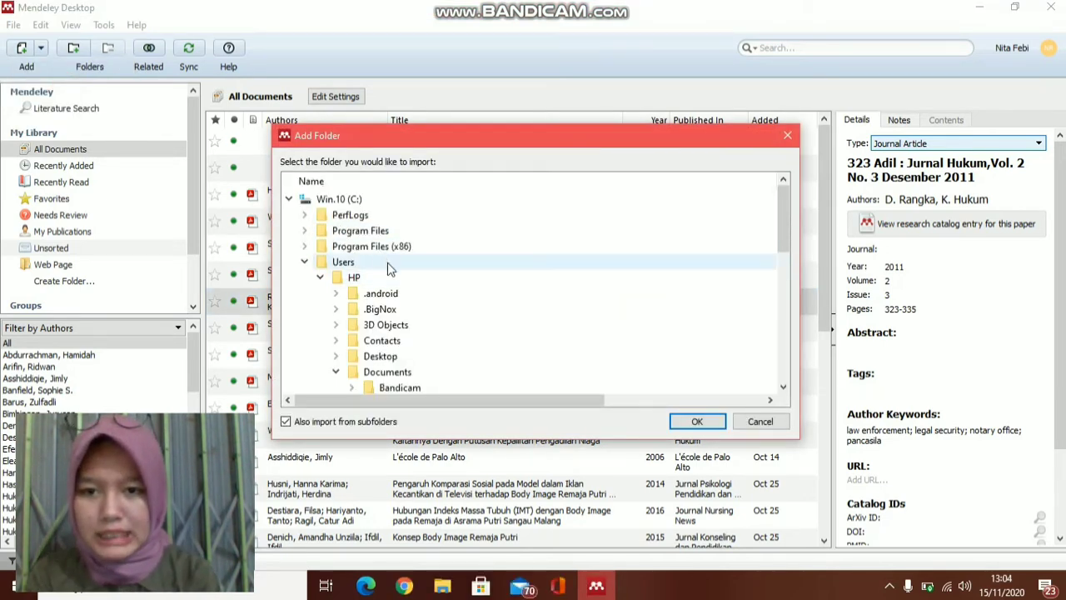
drag(784, 224, 783, 244)
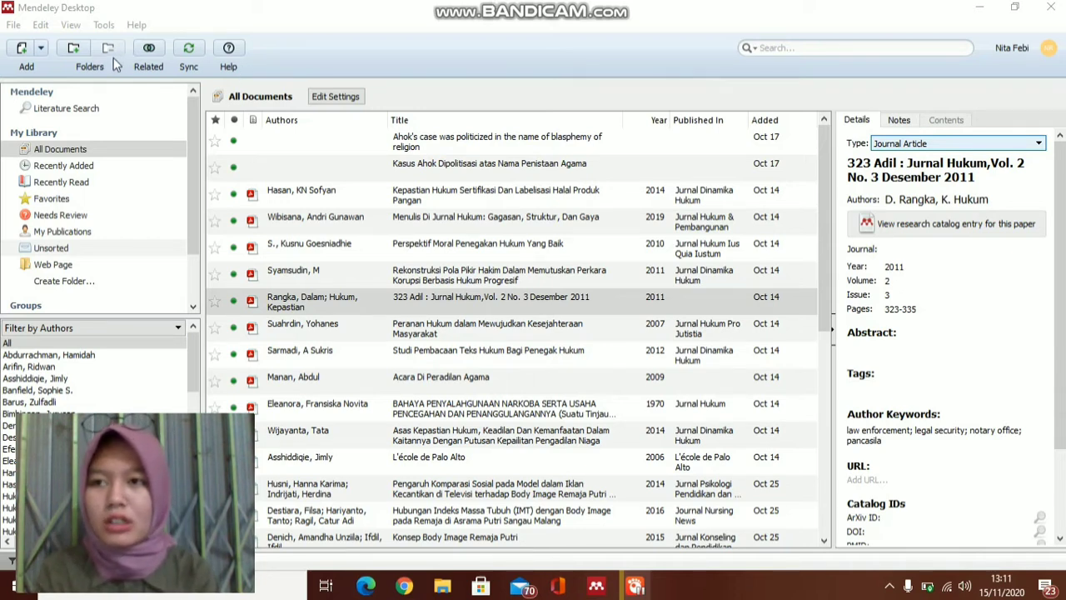
- Import the Jurnal artikel folder from D: > TUGAS IT > Program Files into the library, including its subfolders
click(41, 50)
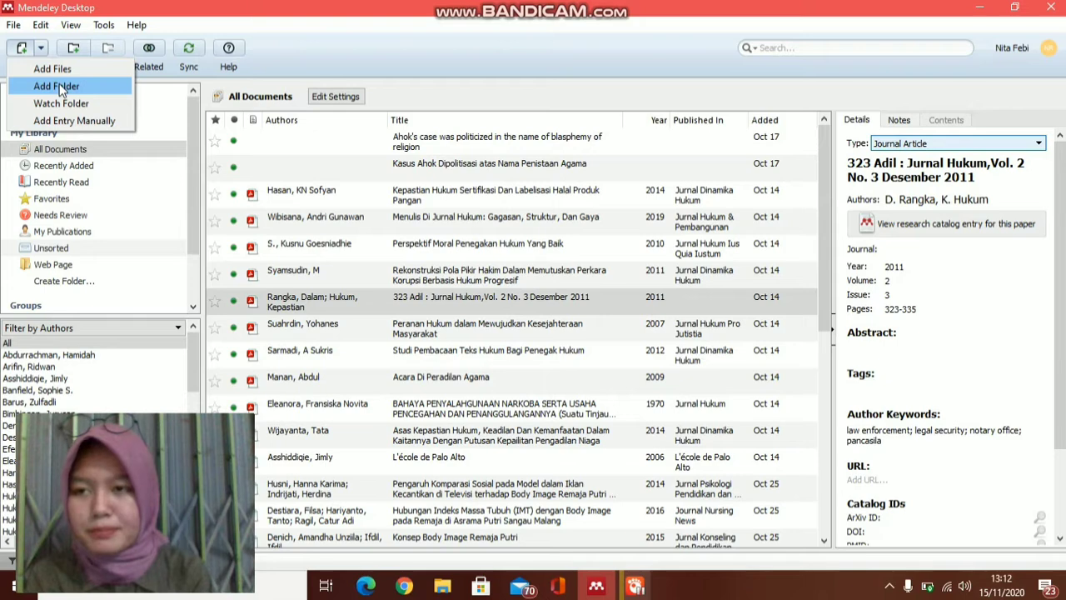
click(59, 83)
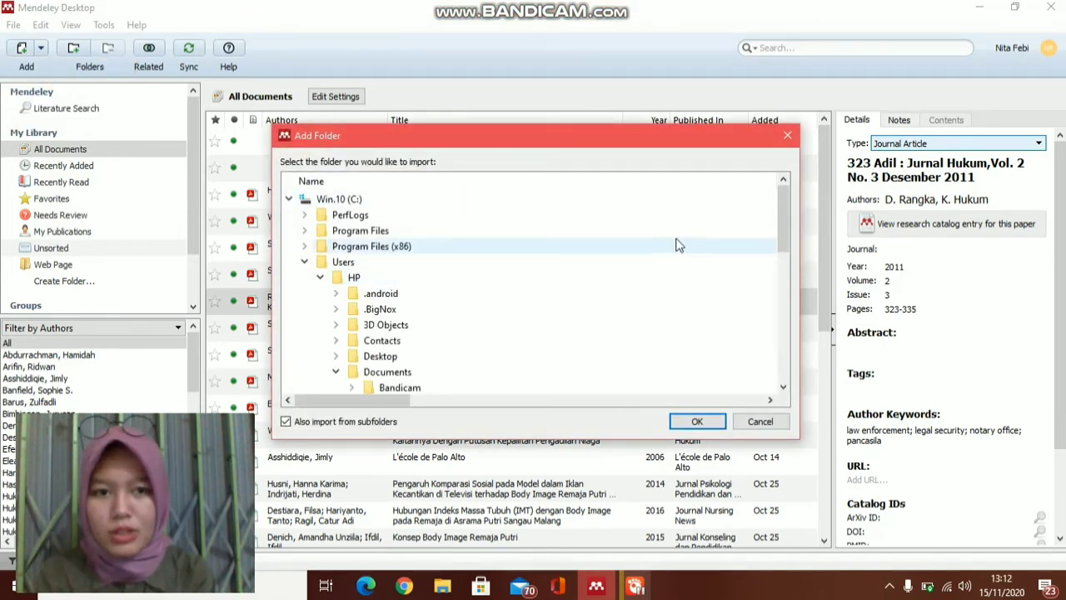
drag(783, 231, 770, 364)
click(657, 343)
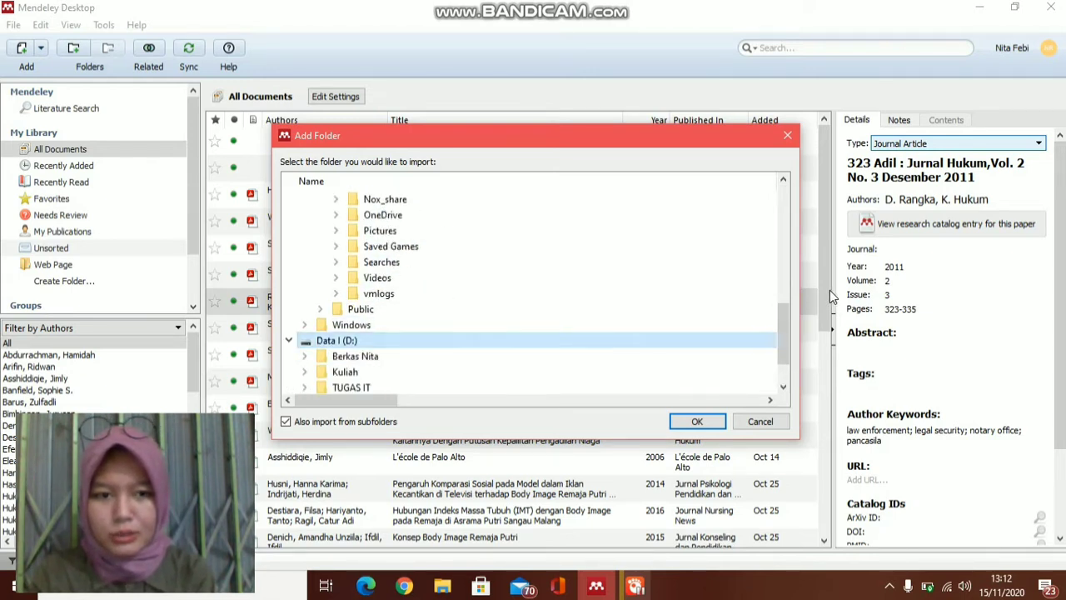
drag(783, 313, 781, 333)
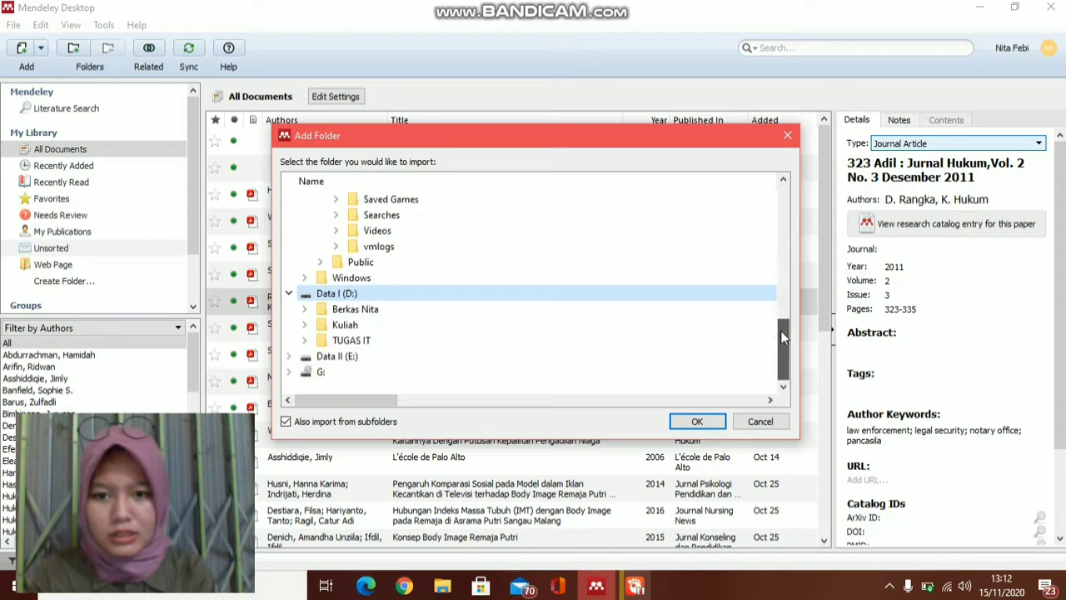
click(521, 339)
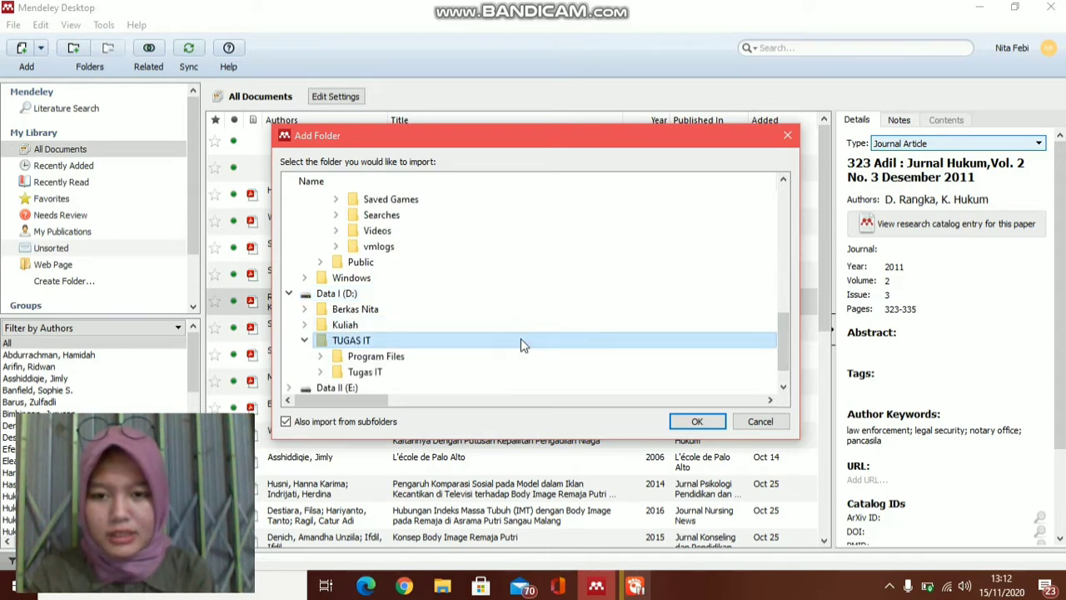
click(516, 356)
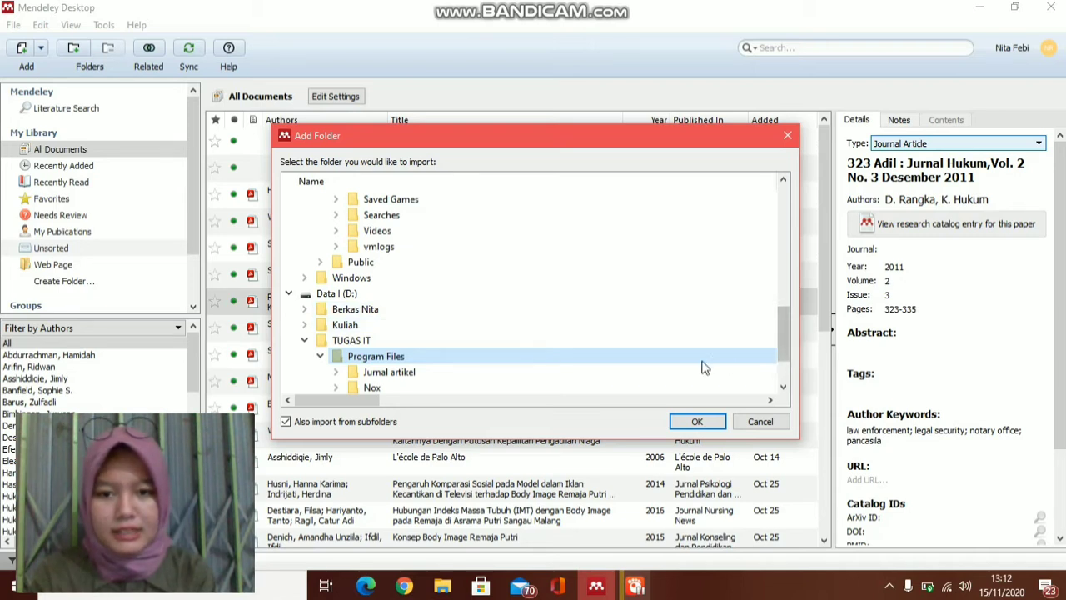
click(602, 379)
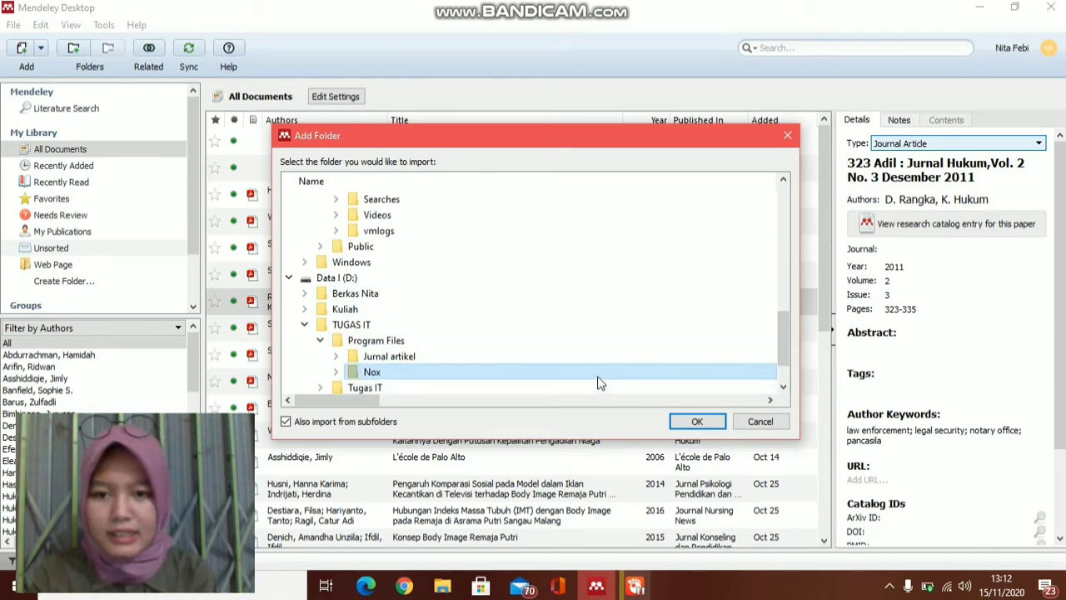
click(584, 358)
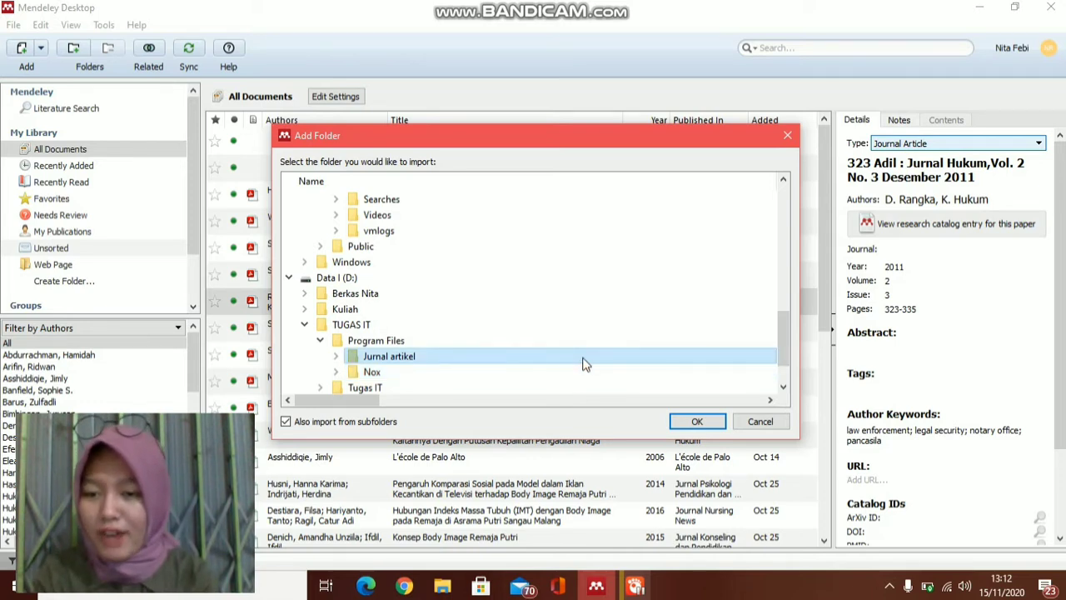
click(697, 422)
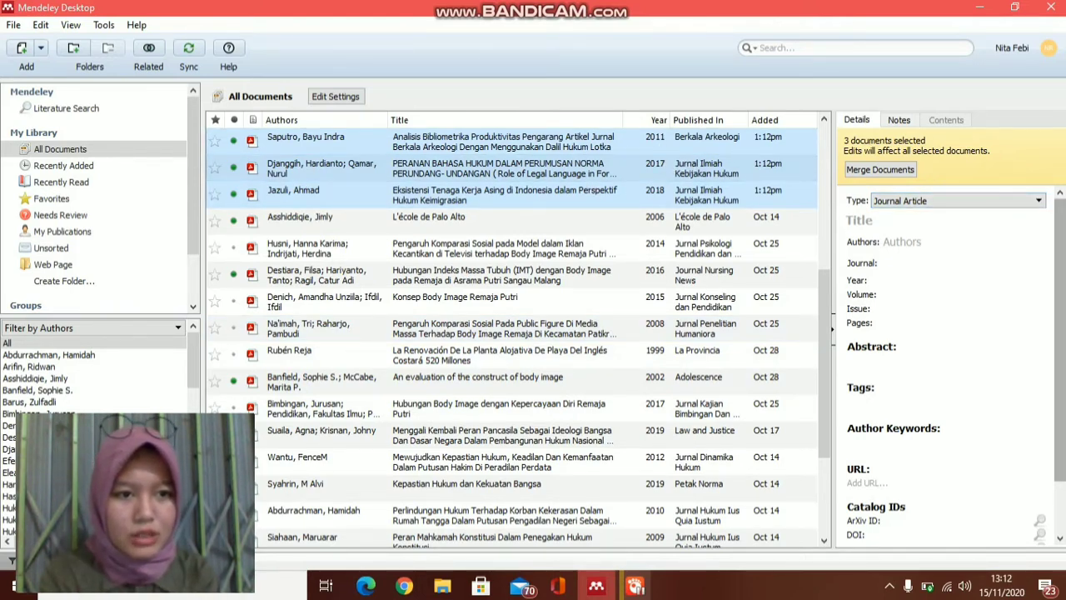
- Open the imported articles "Analisis Bibliometrika Produktivitas Pengarang" and "PERANAN BAHASA HUKUM" for reading
click(720, 154)
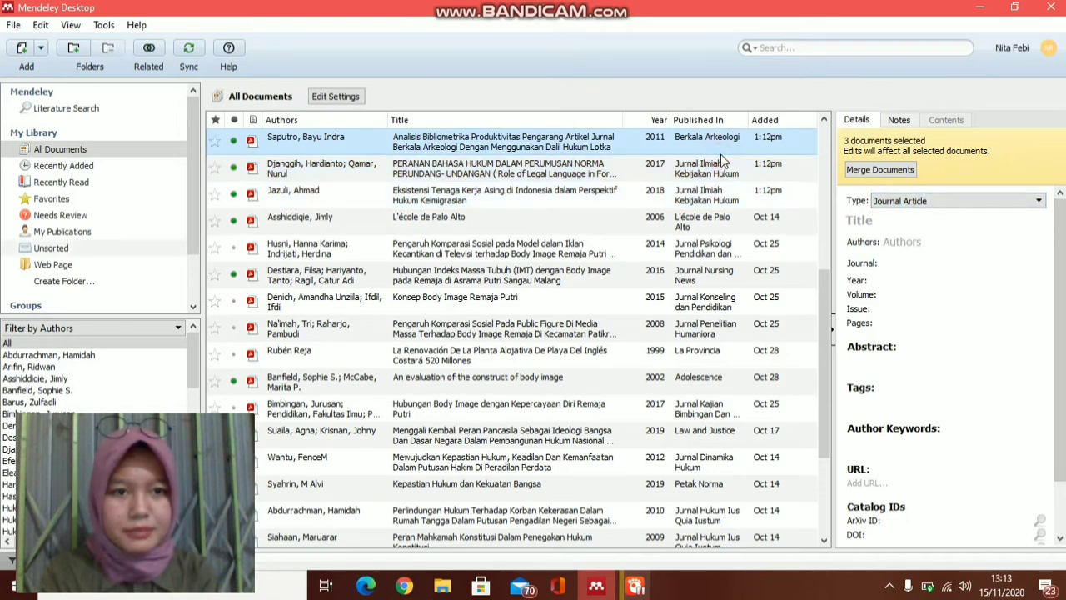
double_click(720, 154)
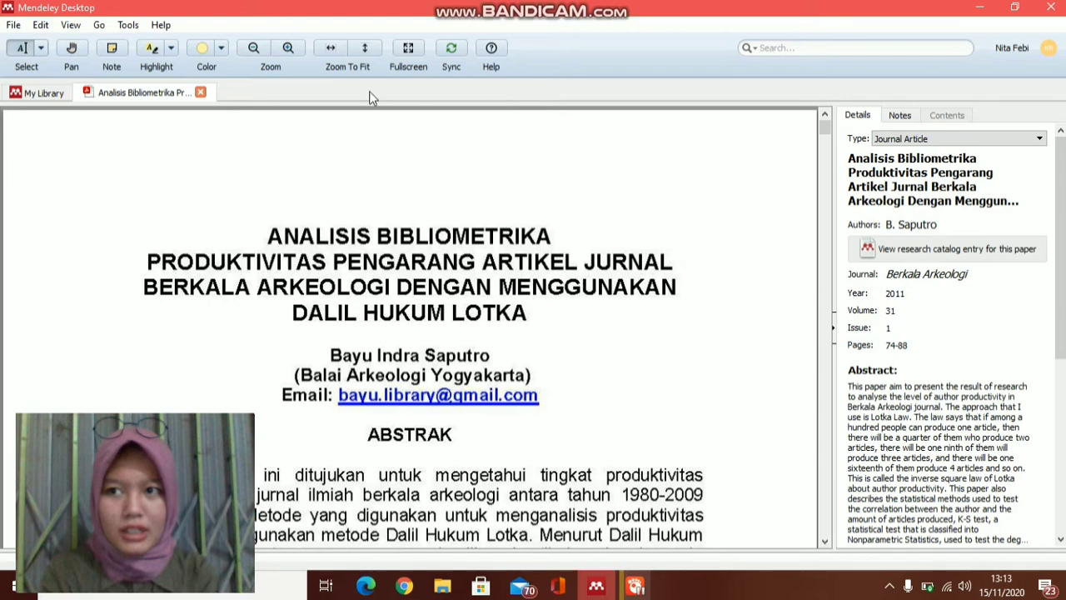
click(58, 93)
double_click(348, 190)
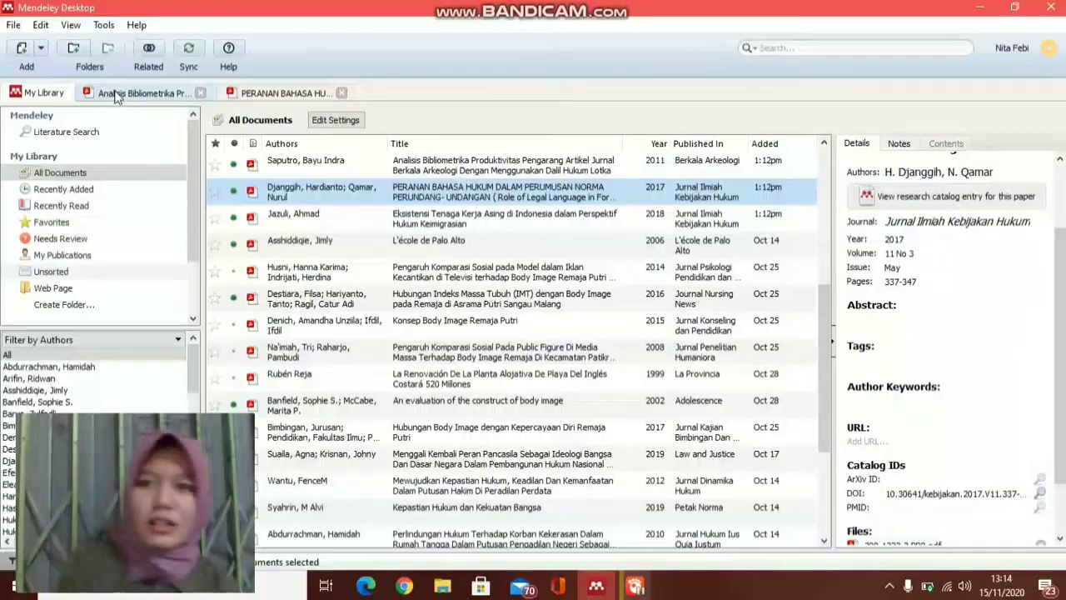
- Skim the "Analisis Bibliometrika" article through to its last page and return to the library list
click(117, 93)
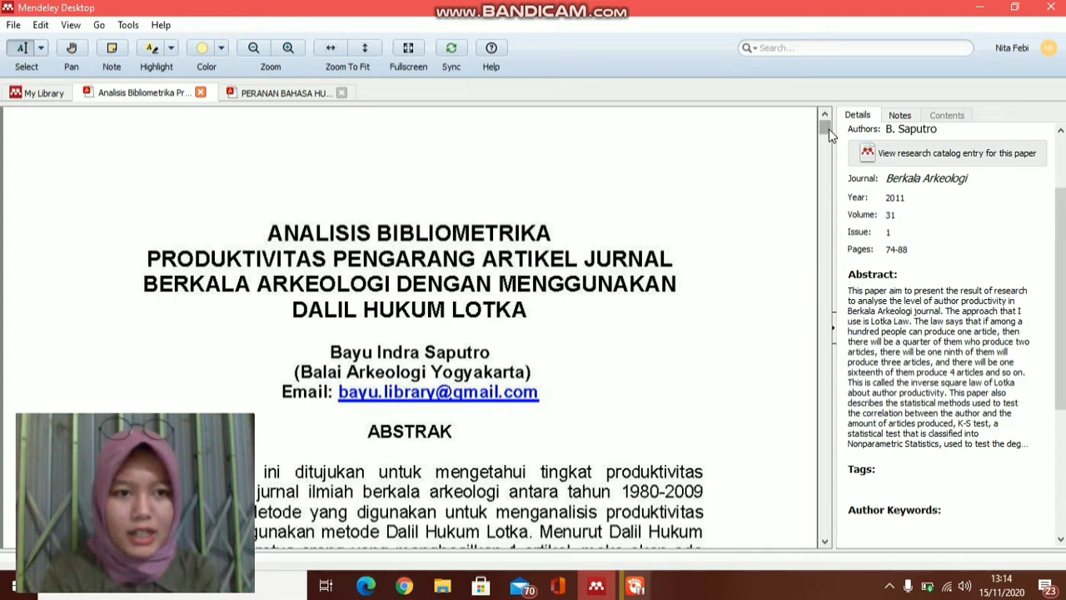
drag(824, 125, 824, 144)
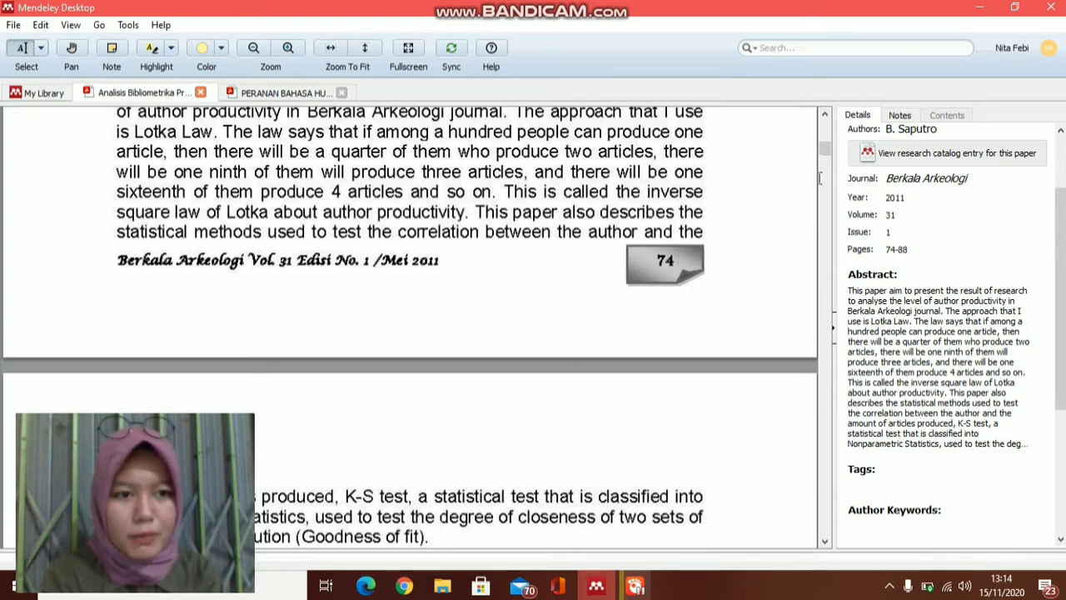
drag(823, 150, 823, 545)
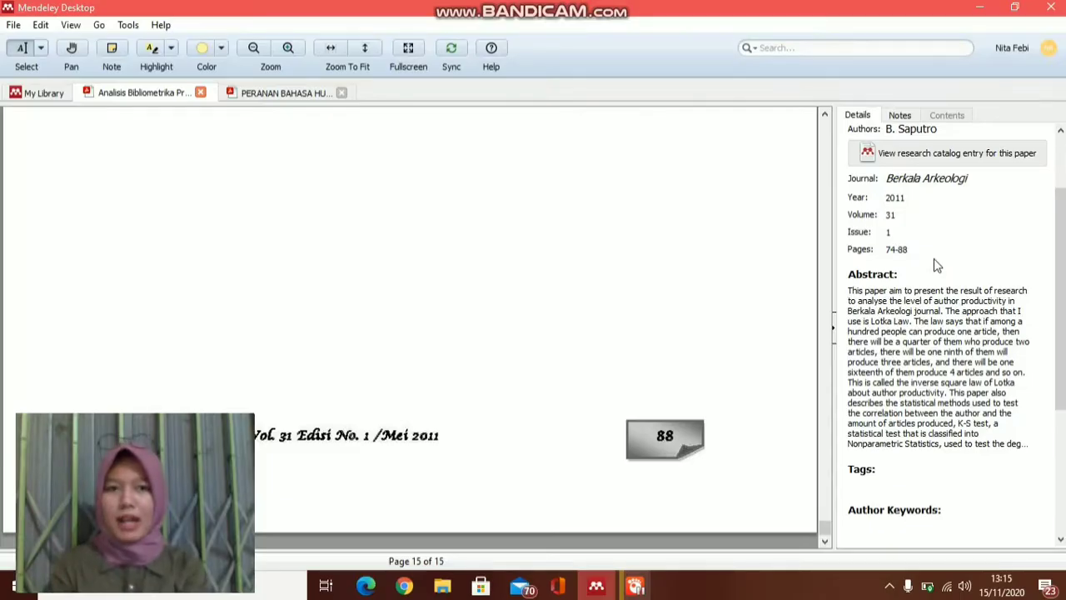
click(44, 93)
click(460, 180)
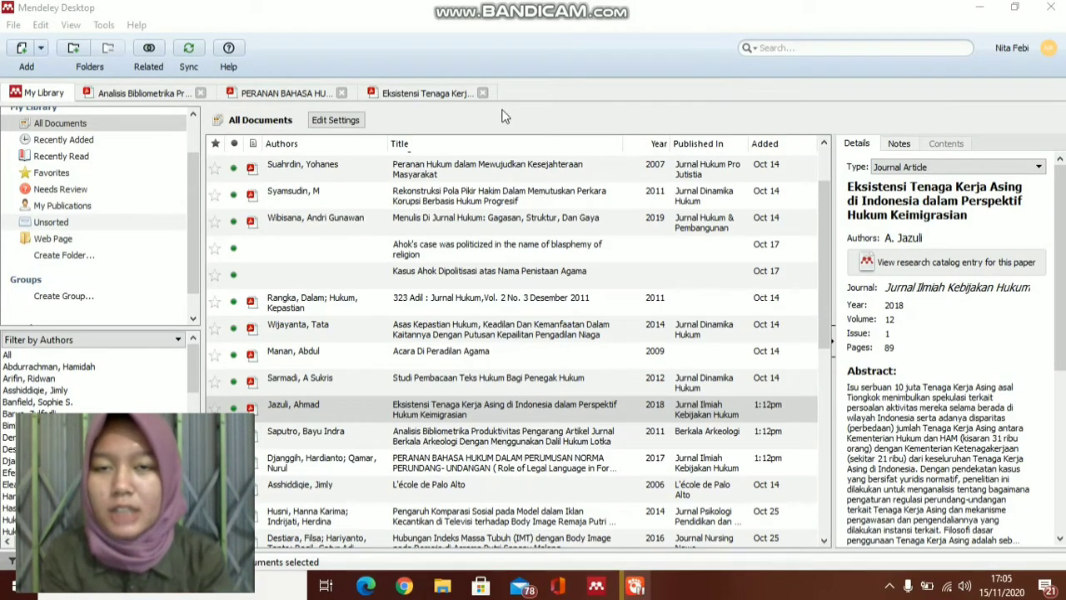
- Create a new library folder named Book
click(78, 258)
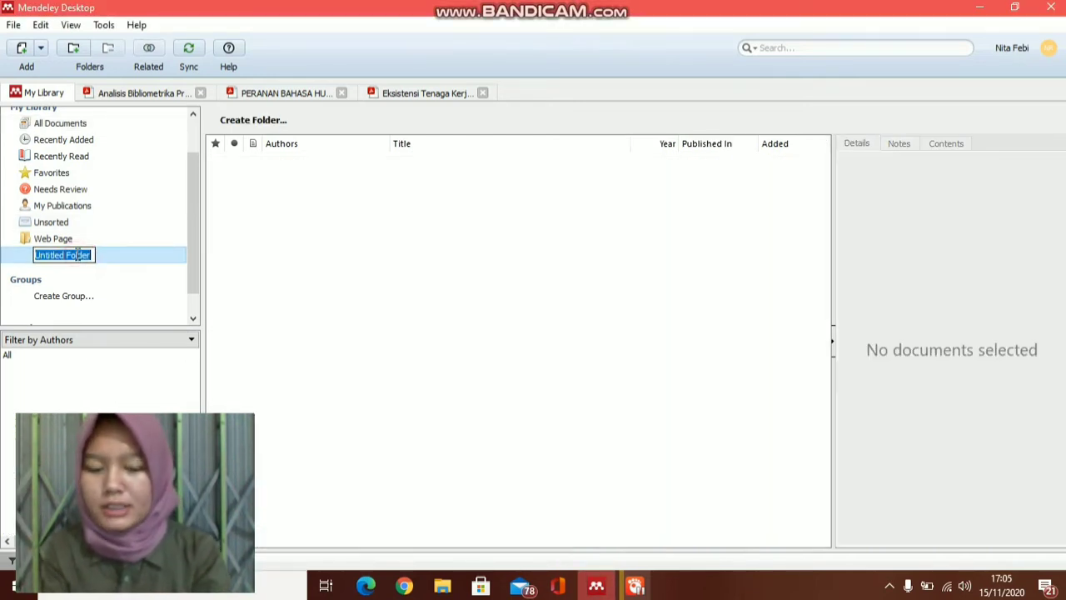
key(BackSpace)
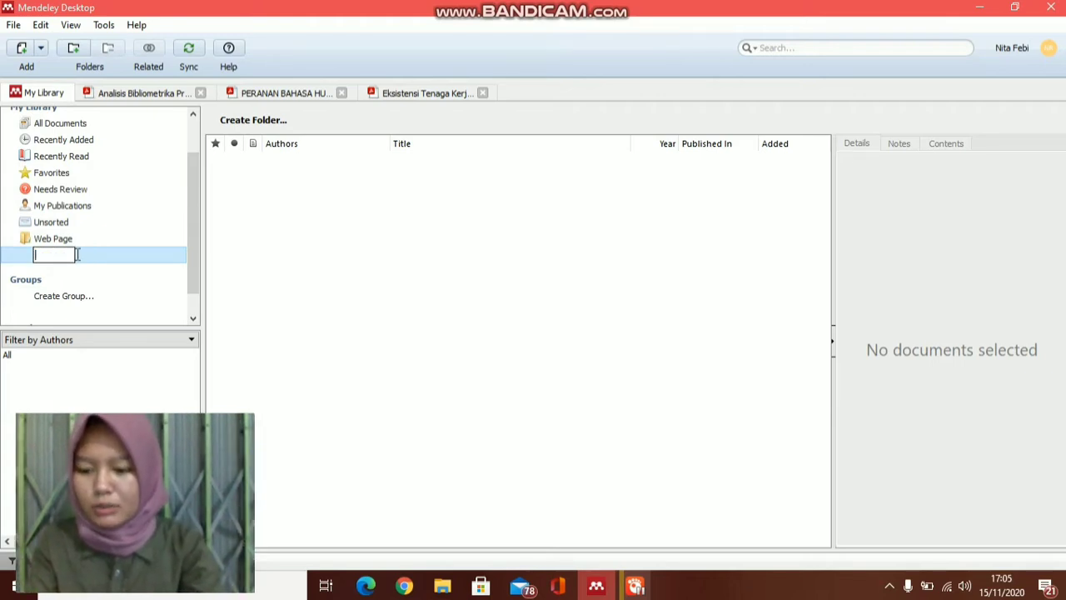
text(Bo)
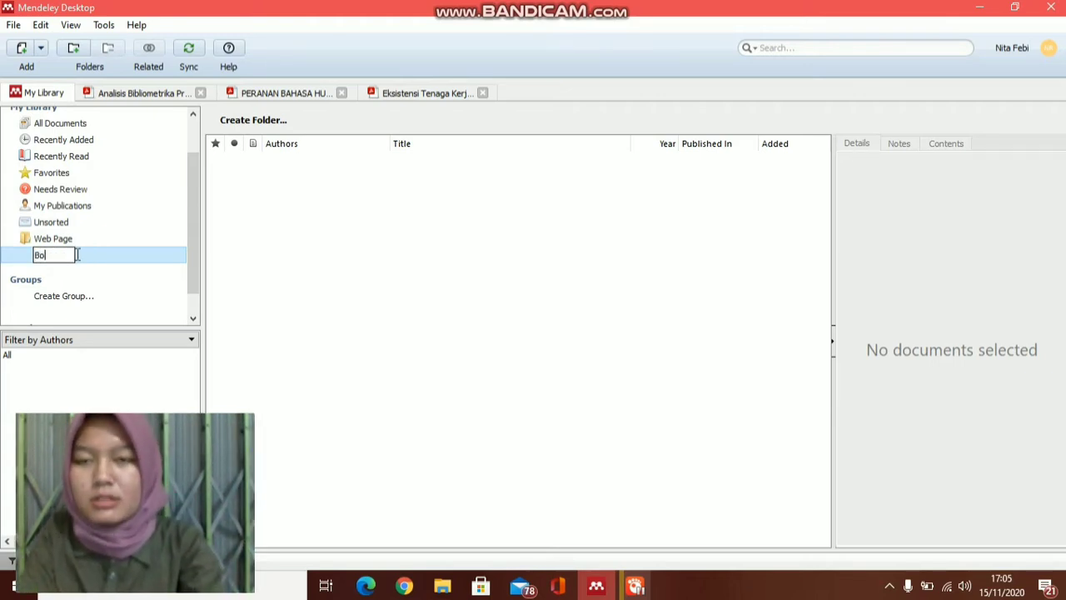
text(ok)
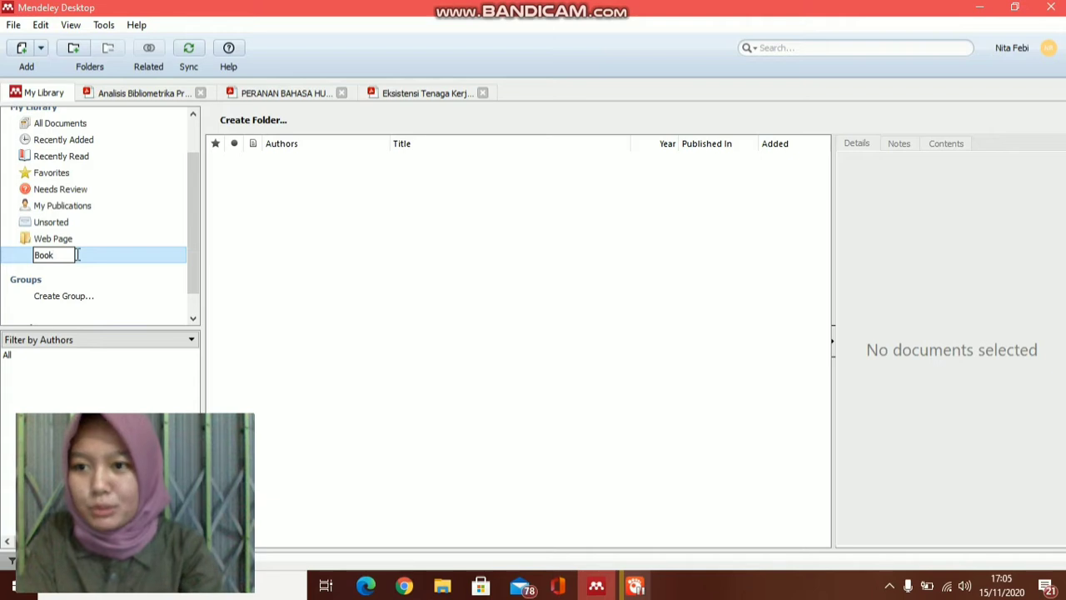
key(Return)
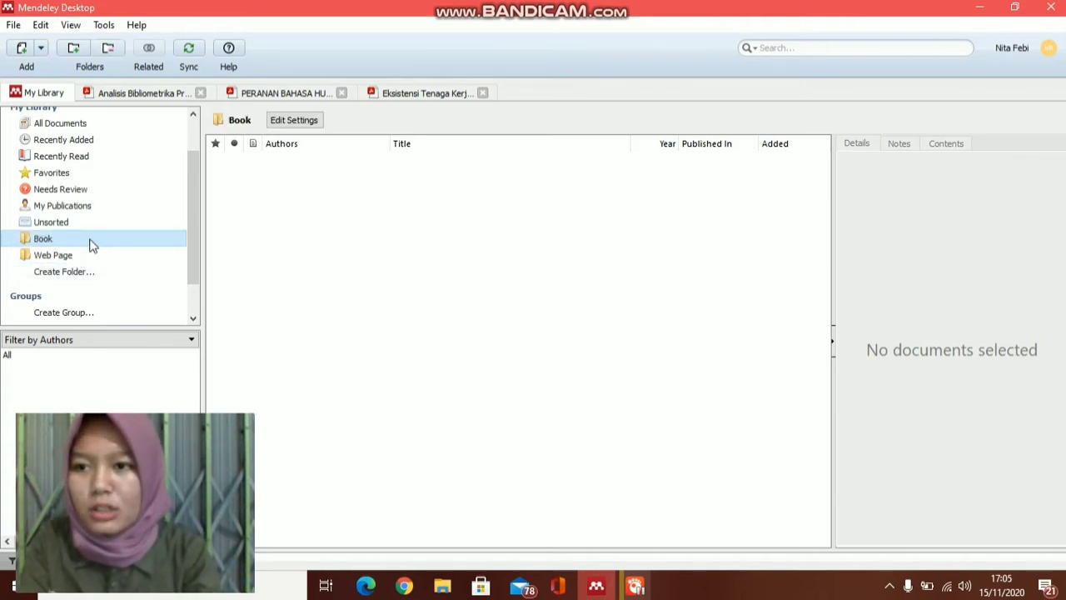
- Start a manual entry in the Book folder and set its document type to Book
right_click(258, 166)
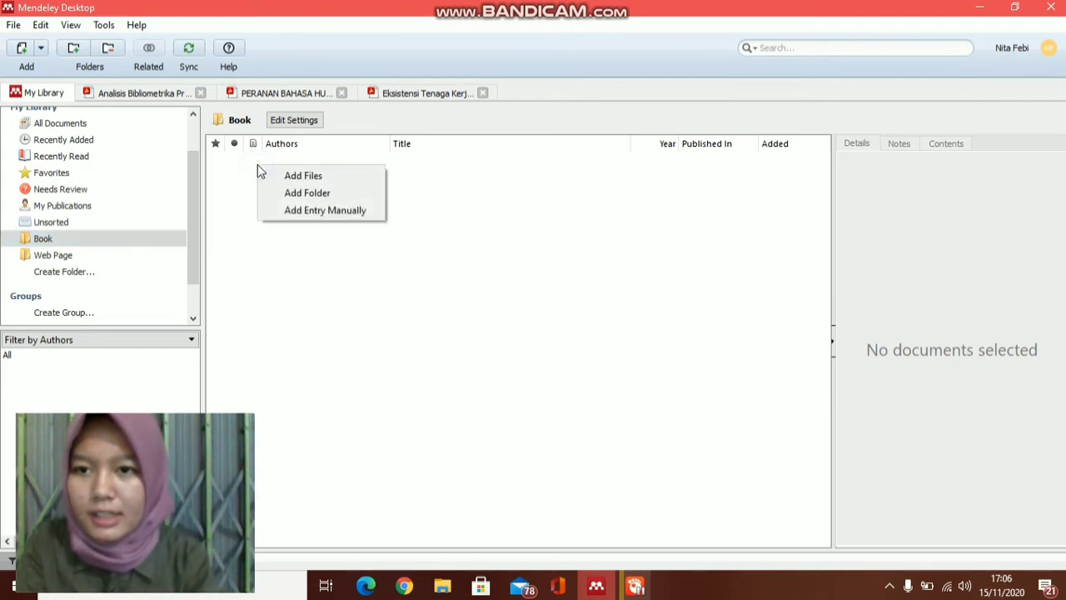
click(345, 213)
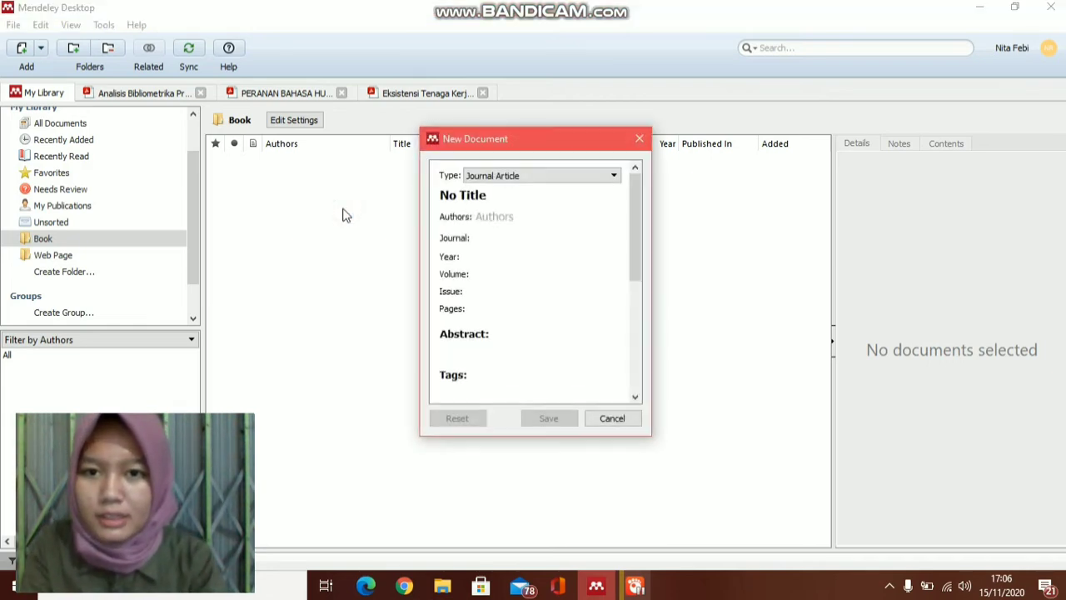
click(613, 175)
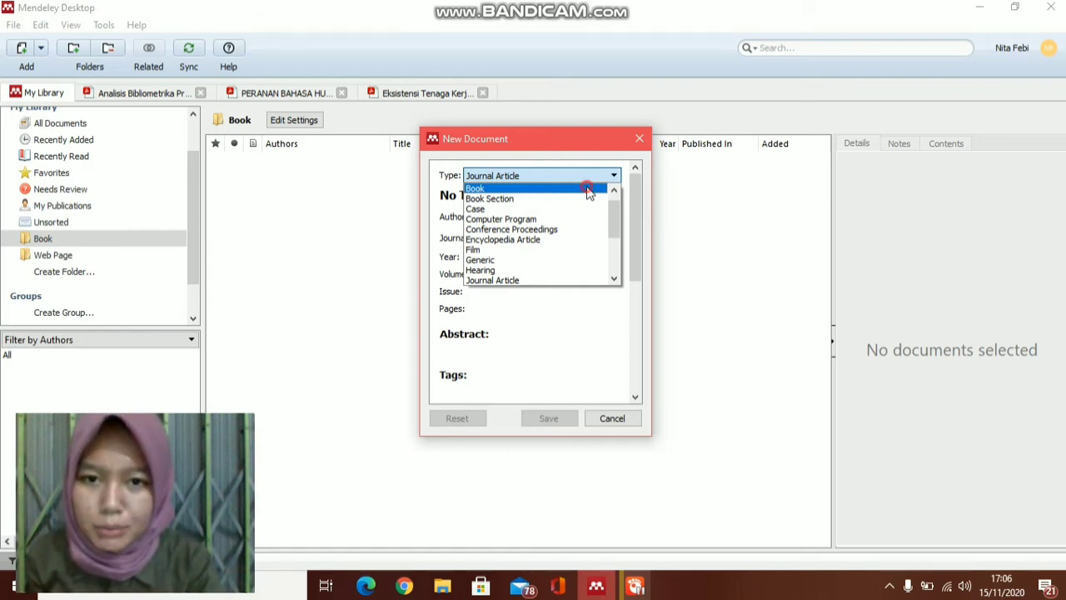
click(588, 192)
- Title the new book entry "Pengantar Ilmu Antropologi"
click(573, 194)
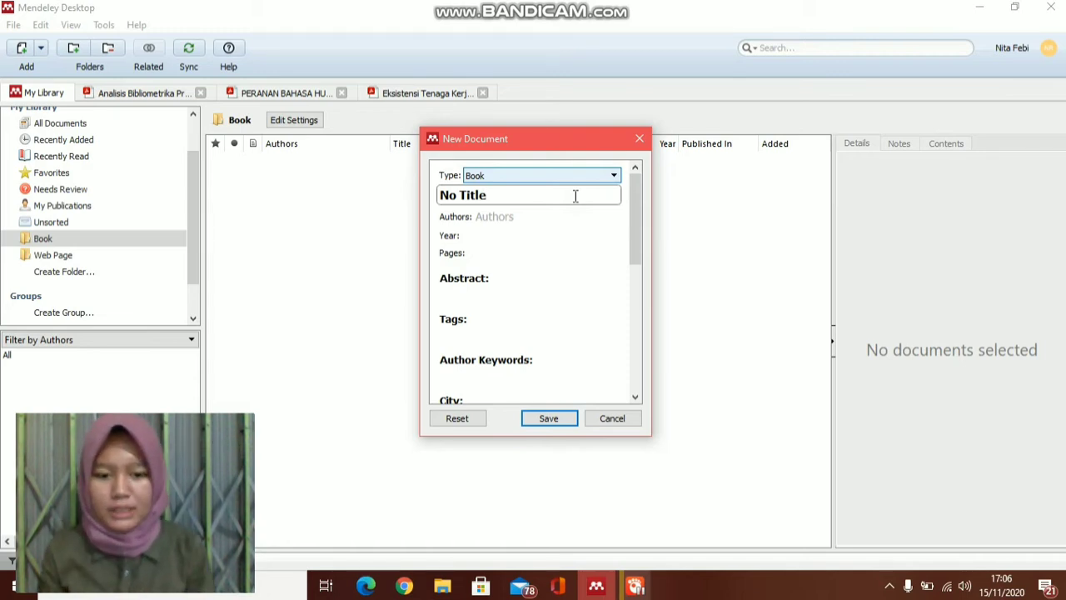
key(BackSpace)
key(BackSpace)
key(BackSpace)
key(BackSpace)
key(BackSpace)
key(BackSpace)
key(BackSpace)
key(BackSpace)
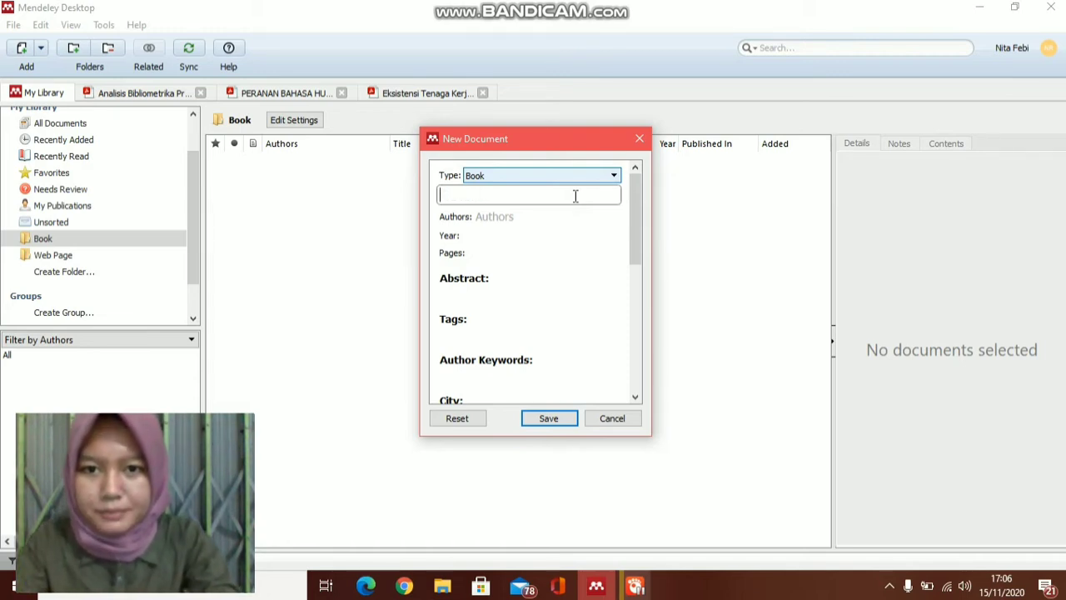
text(Penga)
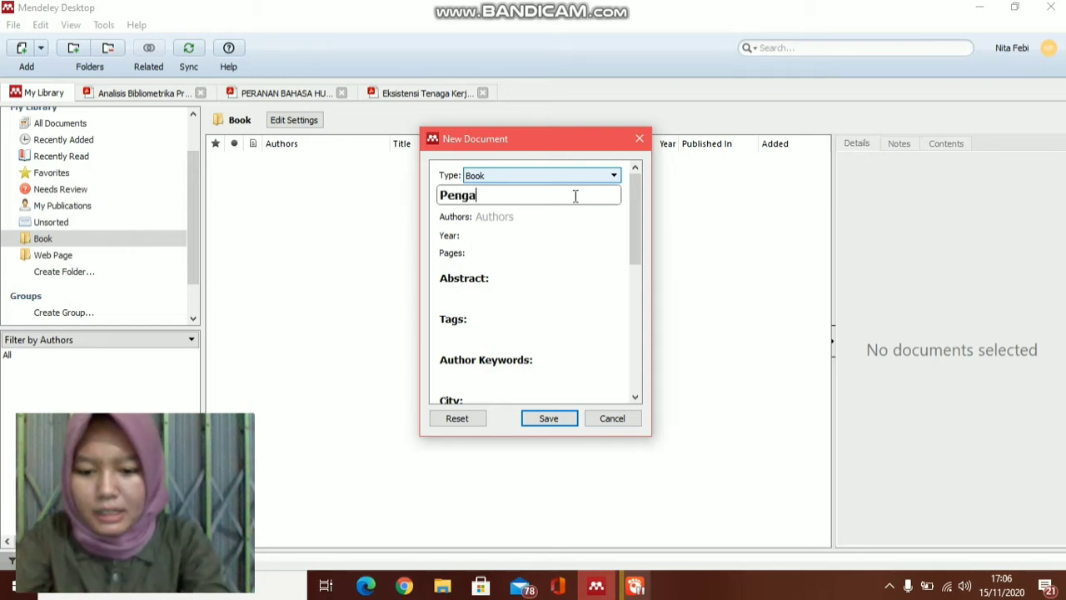
text(ntar Ilmu)
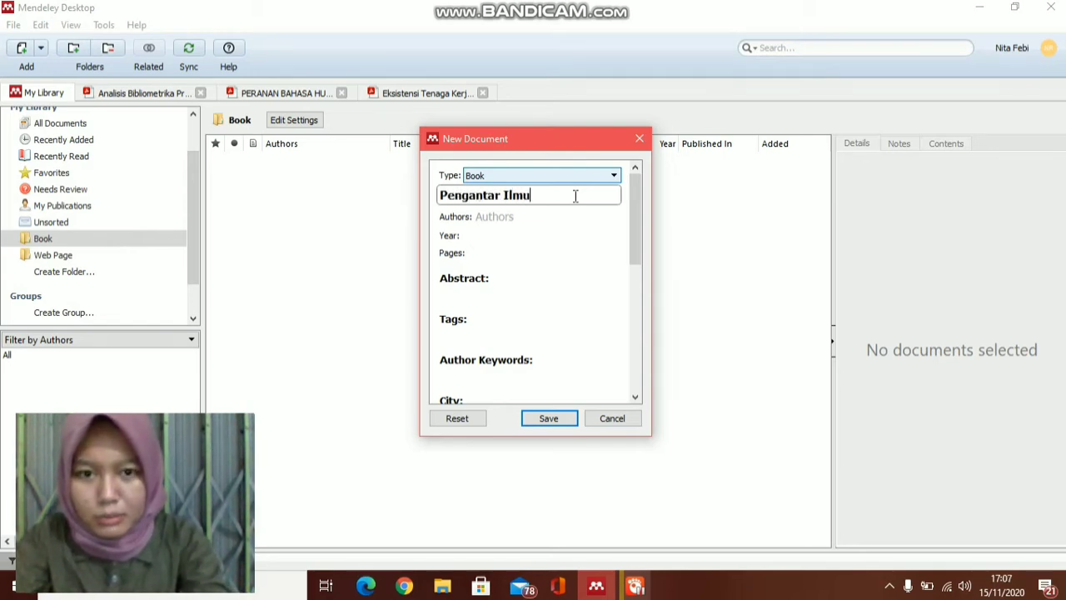
text( Antrip)
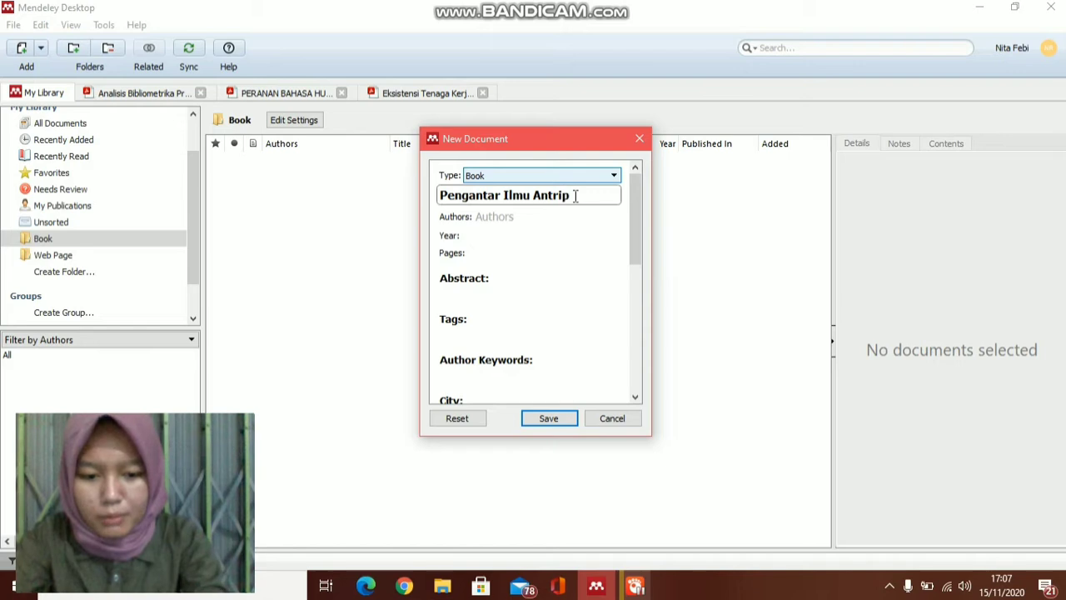
key(BackSpace)
key(BackSpace)
text(opologi)
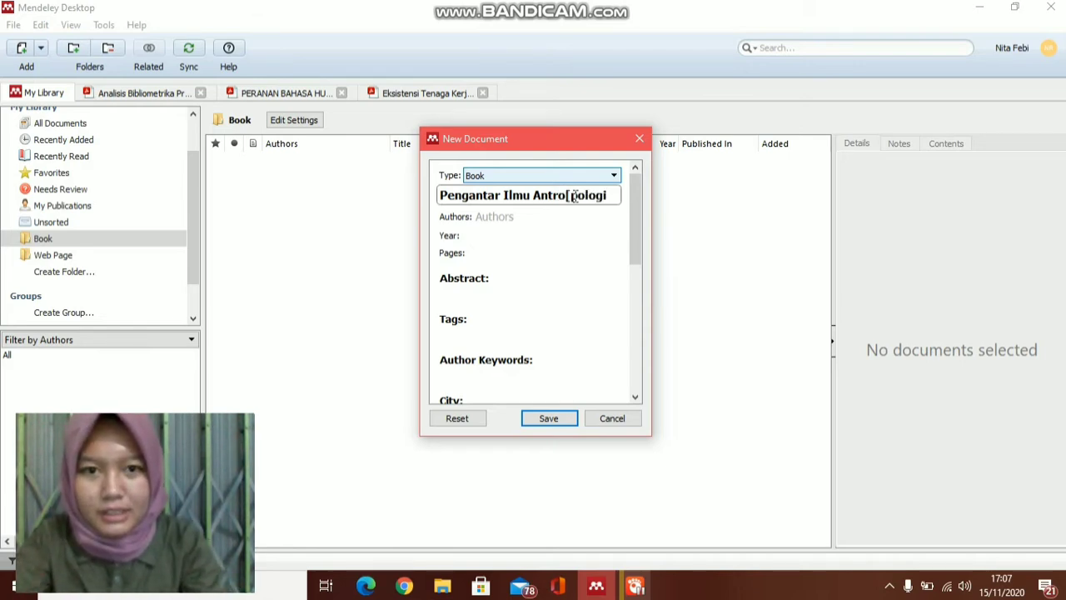
click(574, 196)
key(BackSpace)
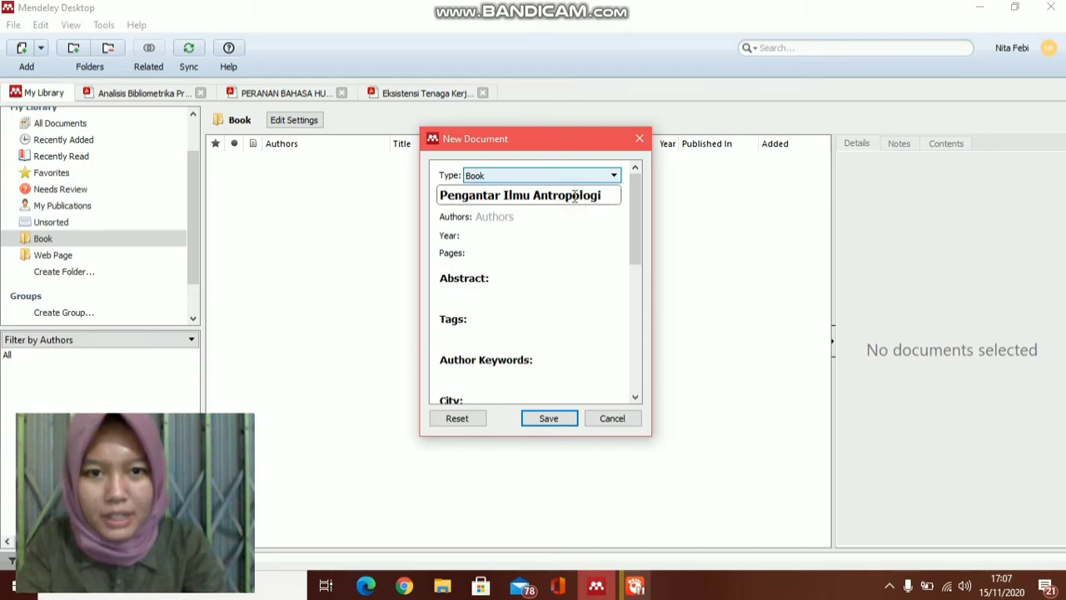
- Enter Koentjaraningrat as the book's author and 2015 as its year
click(521, 218)
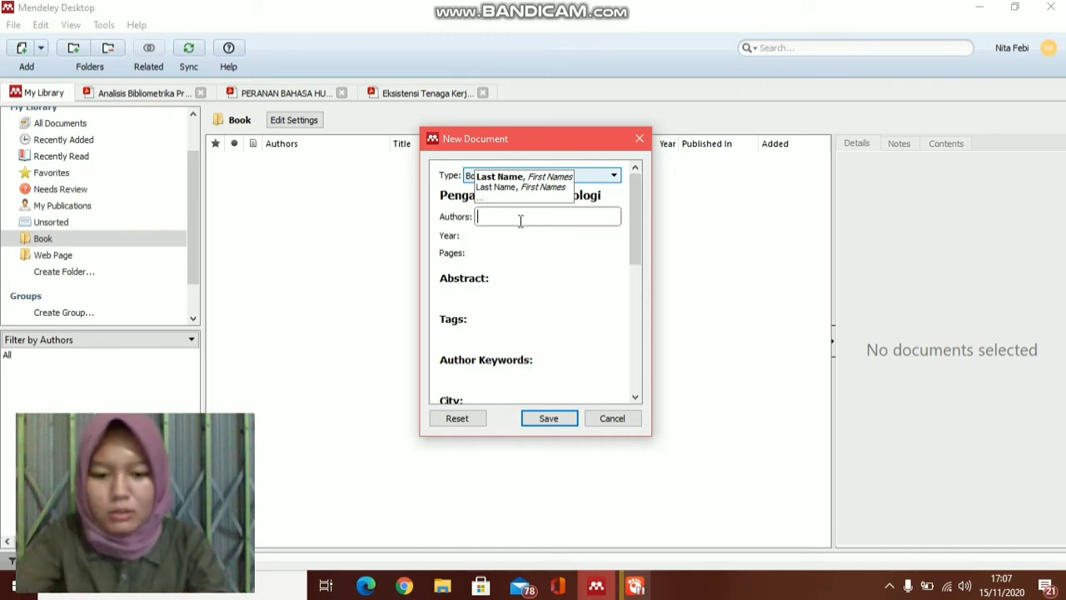
text(Koent)
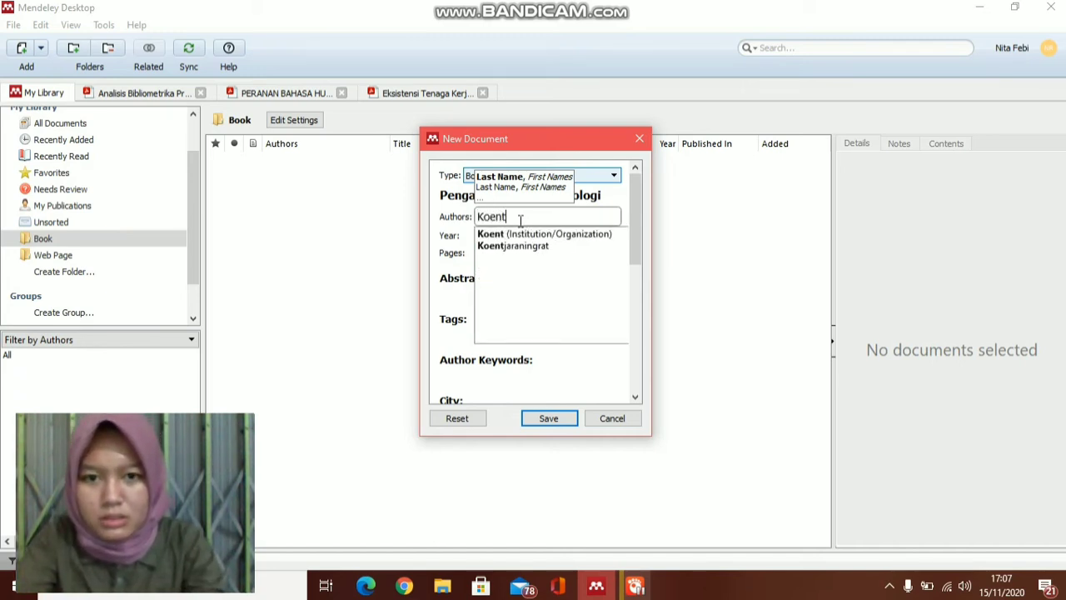
click(520, 246)
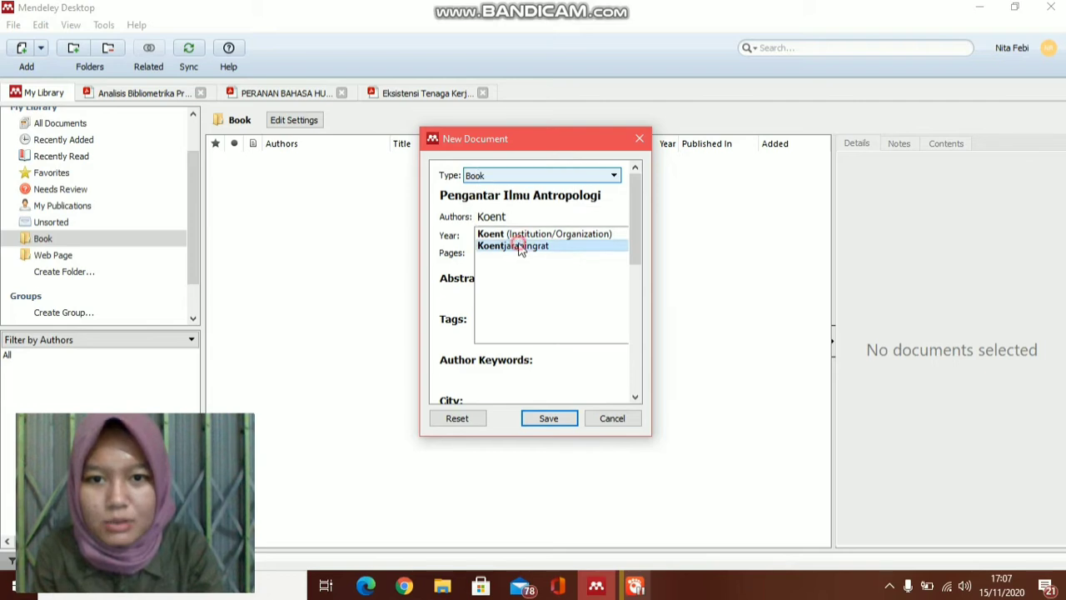
click(518, 239)
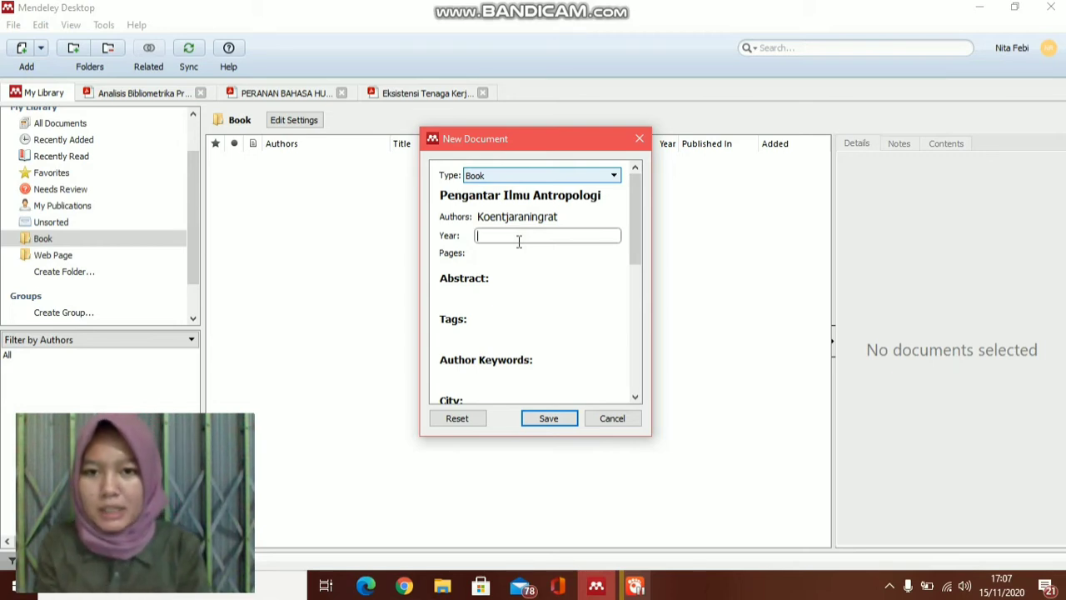
text(2015)
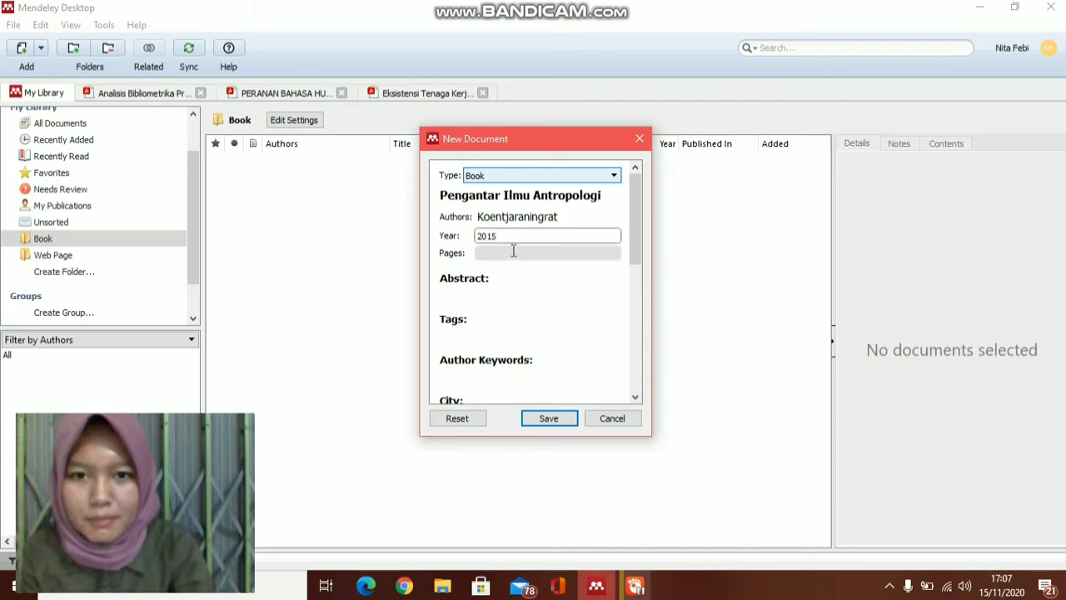
- Set the book's page range to 300-308
click(511, 252)
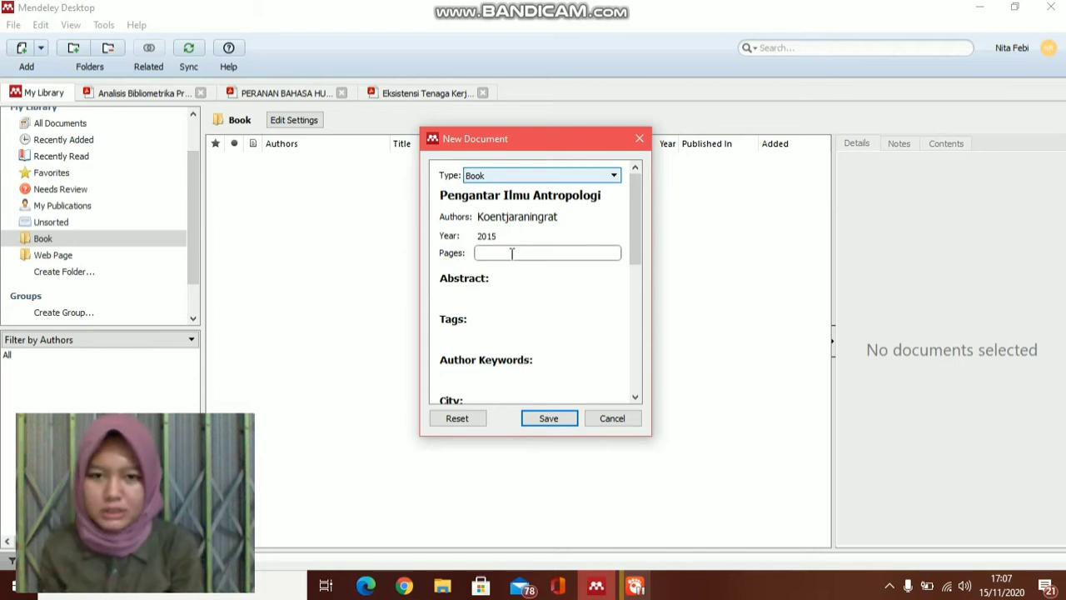
text(300)
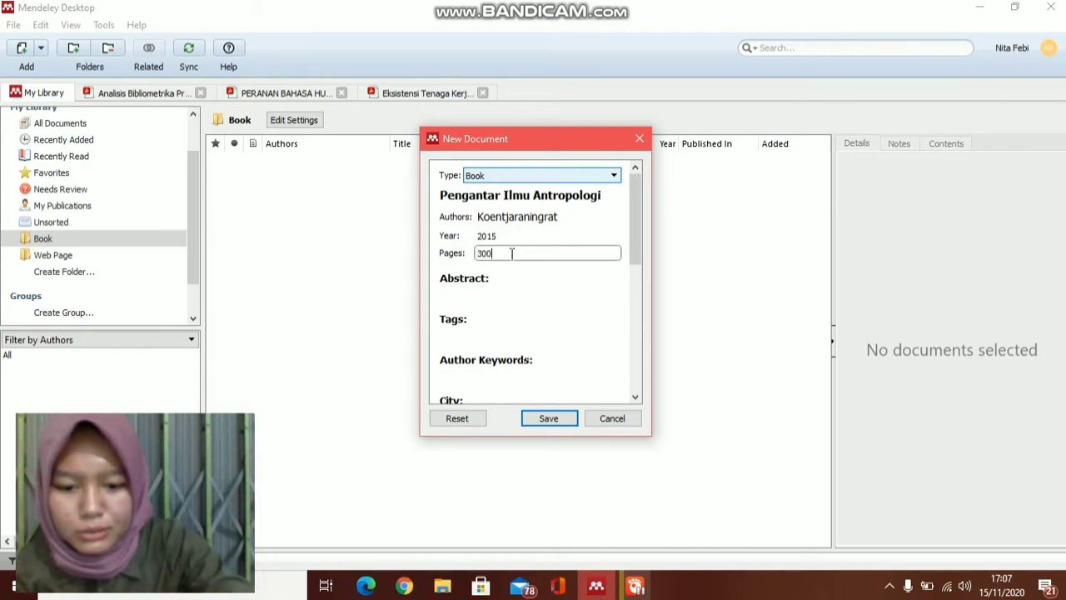
text(-3)
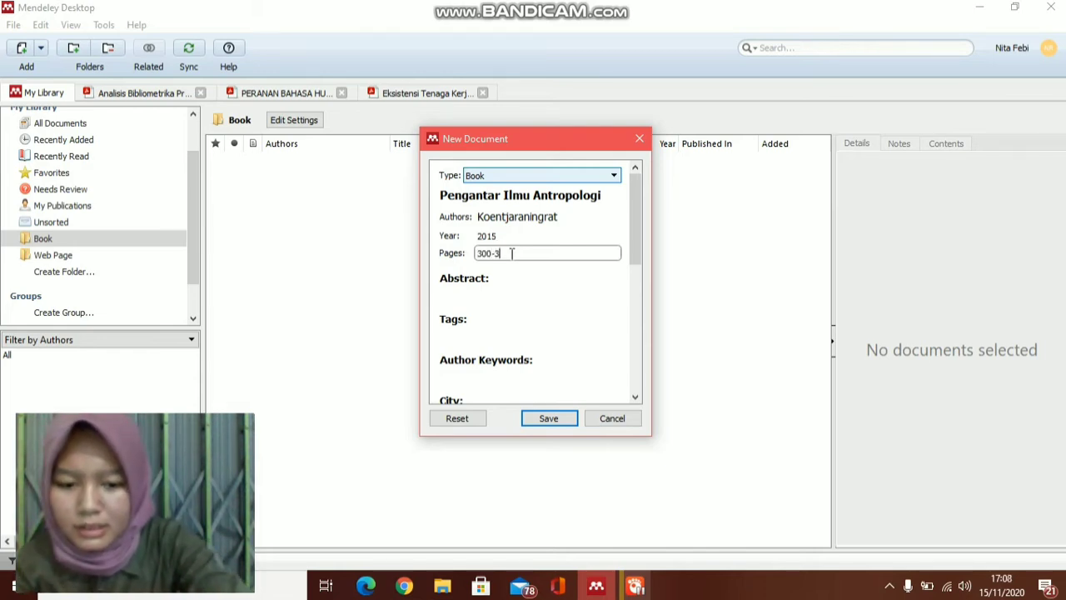
text(08)
click(517, 291)
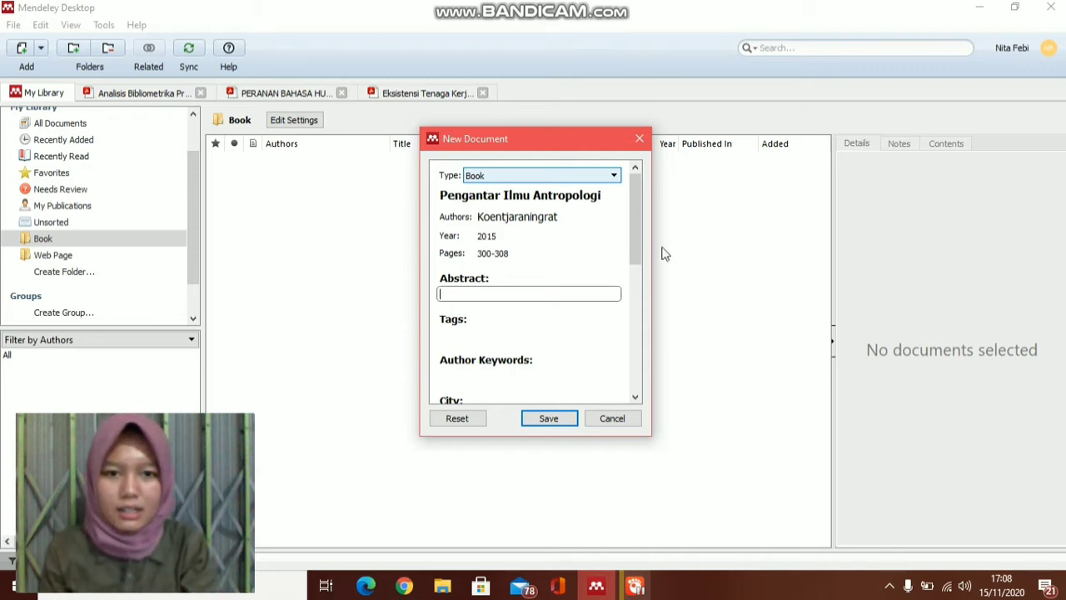
- Set the book's city to Jakarta and its edition to Revisi
drag(637, 241, 631, 290)
click(508, 317)
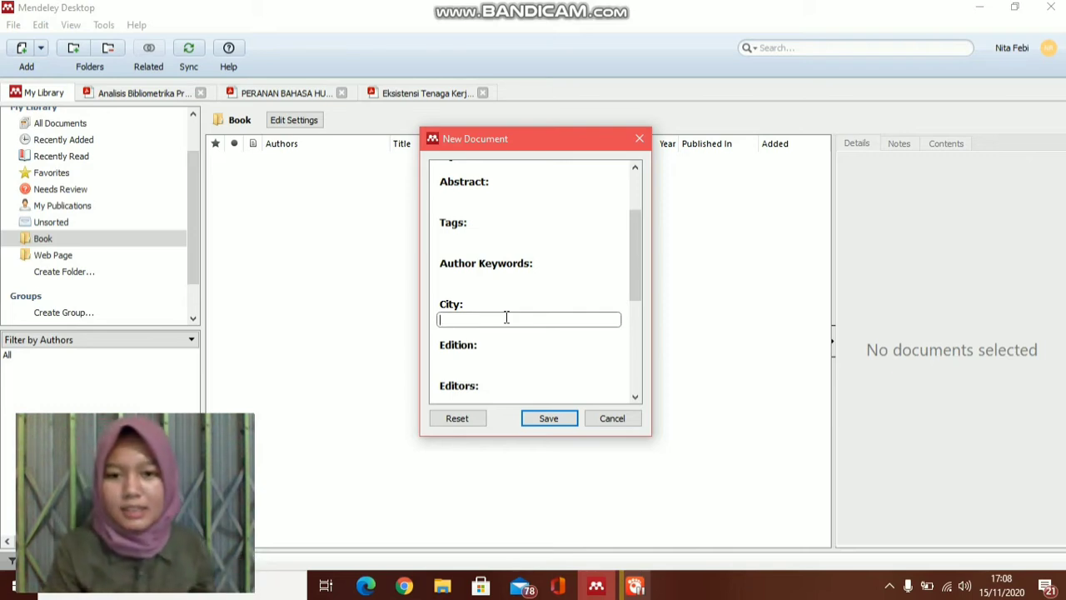
text(Jak)
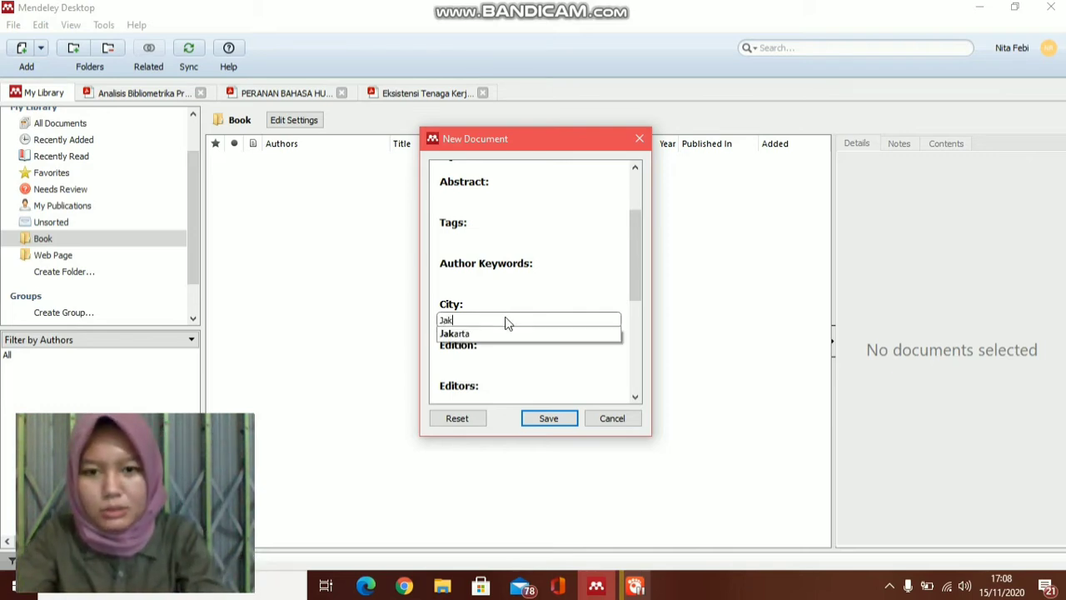
click(501, 332)
click(482, 359)
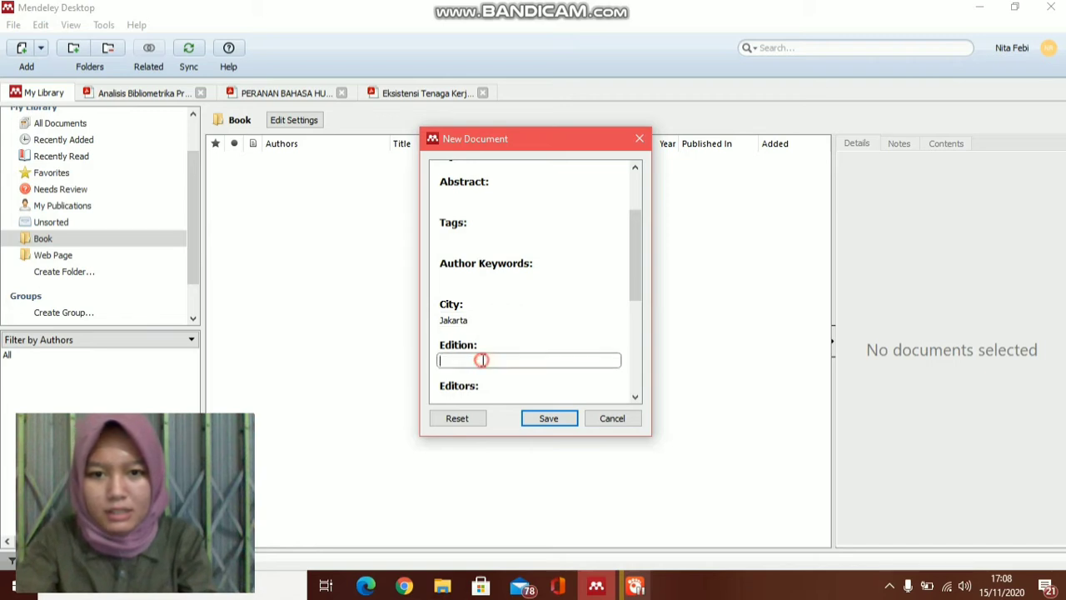
text(Revisi)
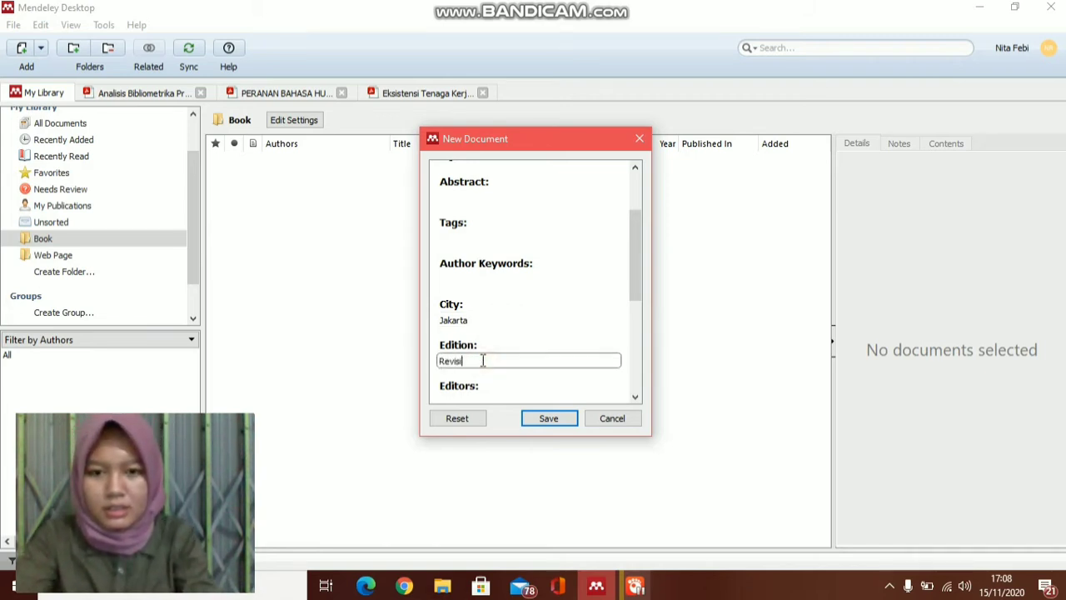
- Set the book's publisher to PT RINEKA CIPTA, leaving the editors blank, and save the entry
drag(639, 283, 638, 316)
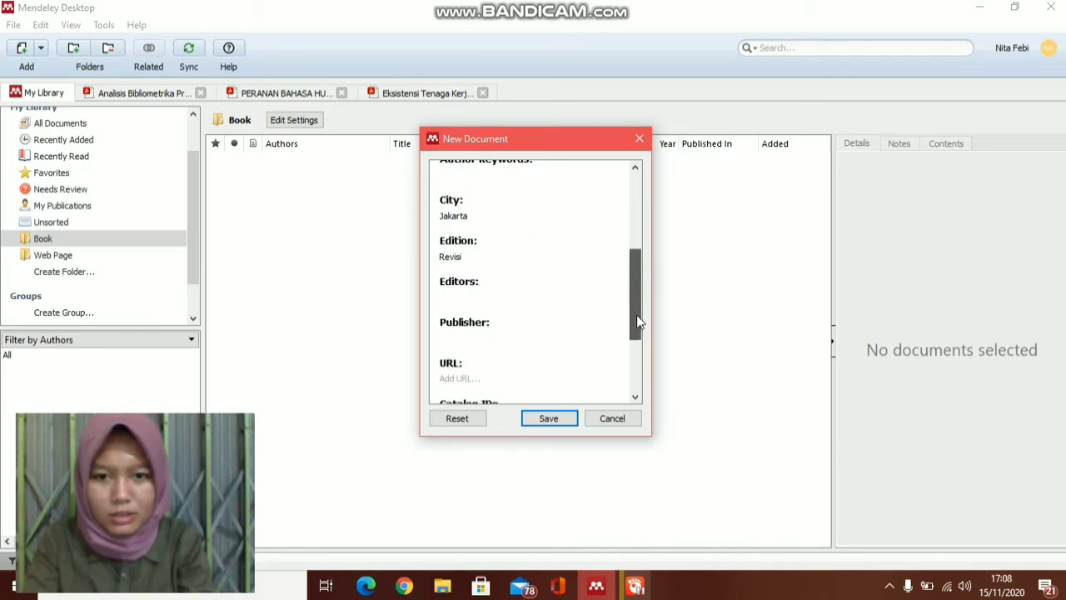
click(513, 290)
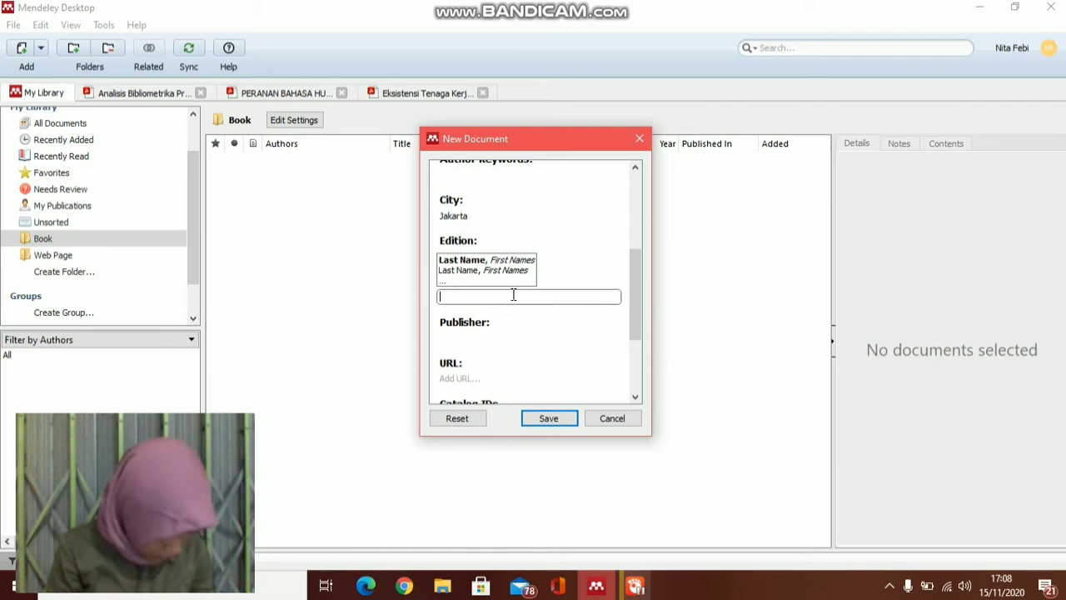
click(489, 336)
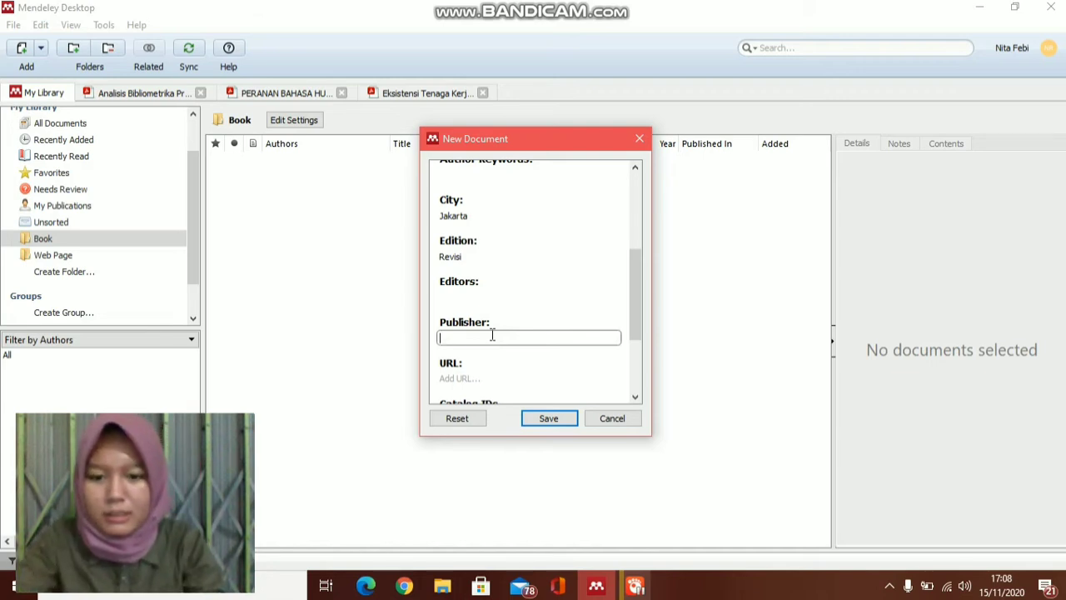
text(PT)
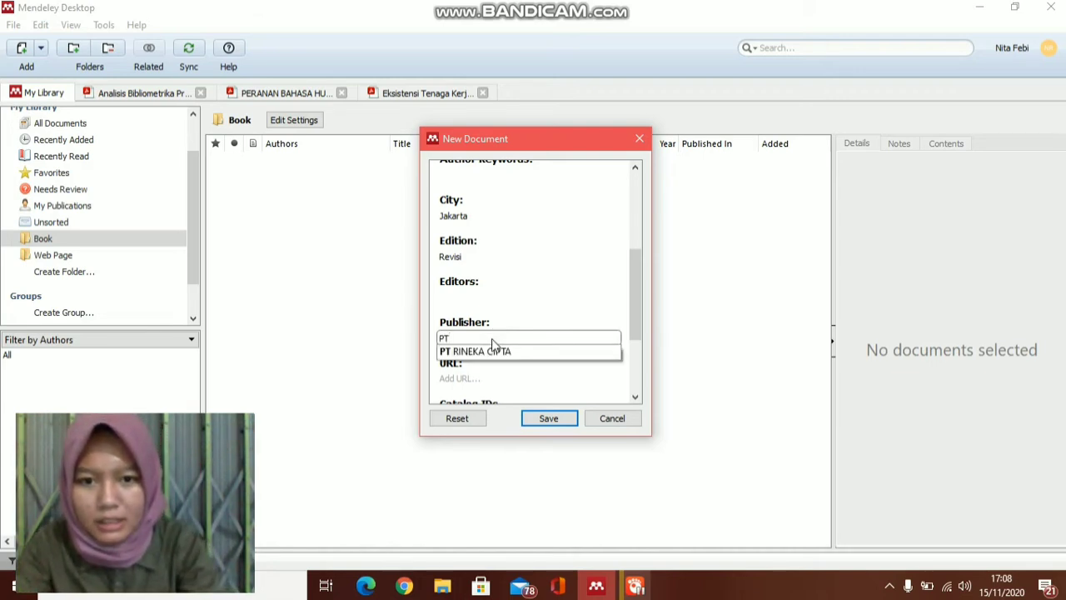
click(494, 351)
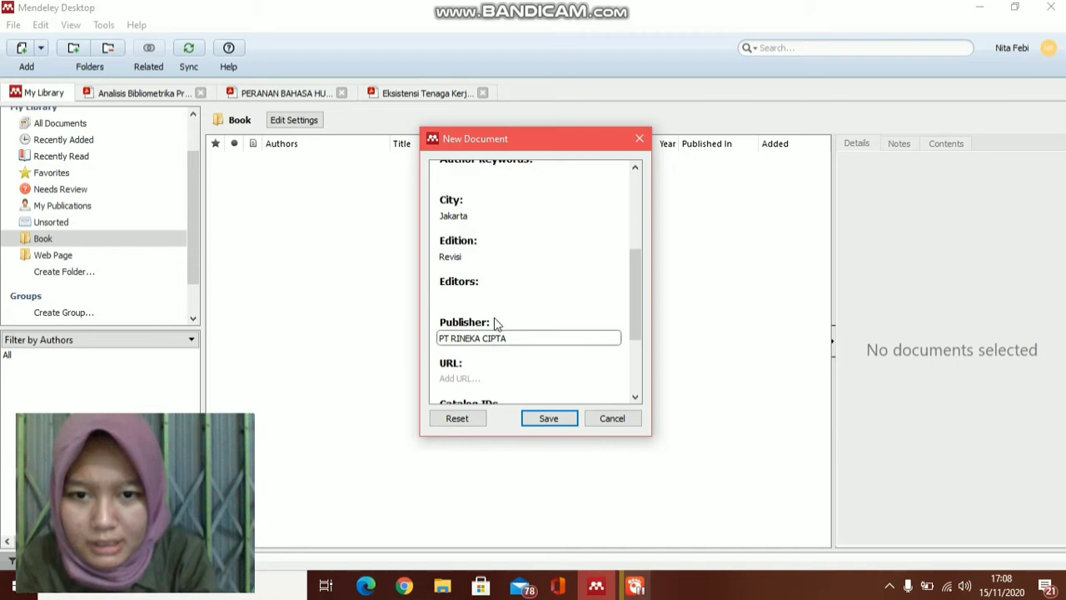
drag(637, 298, 642, 356)
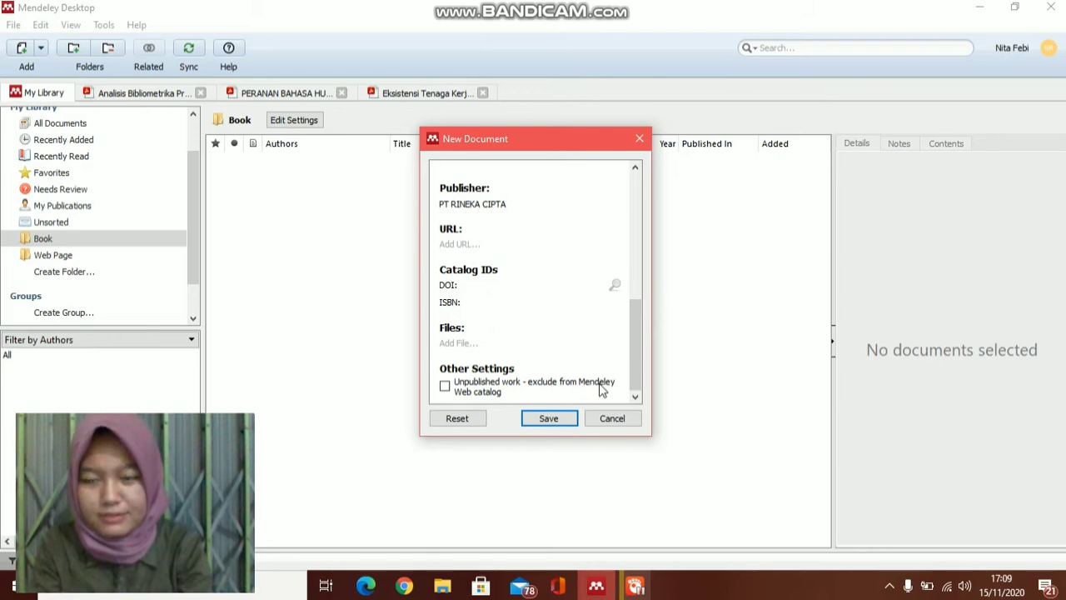
key(Return)
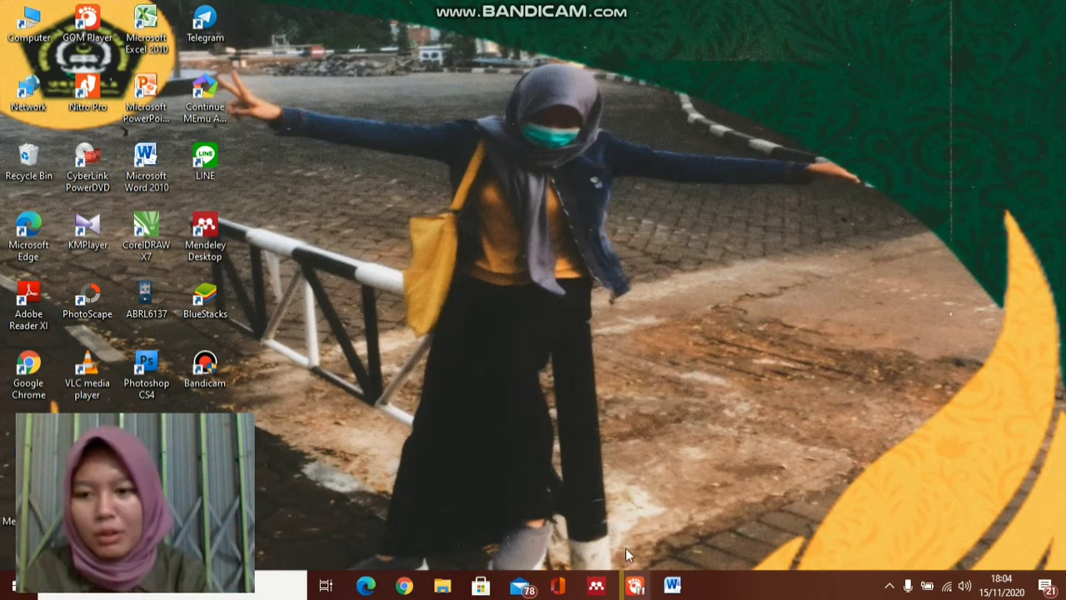
- Switch to the open Microsoft Word document and look over its opening paragraphs on narcotics
click(678, 591)
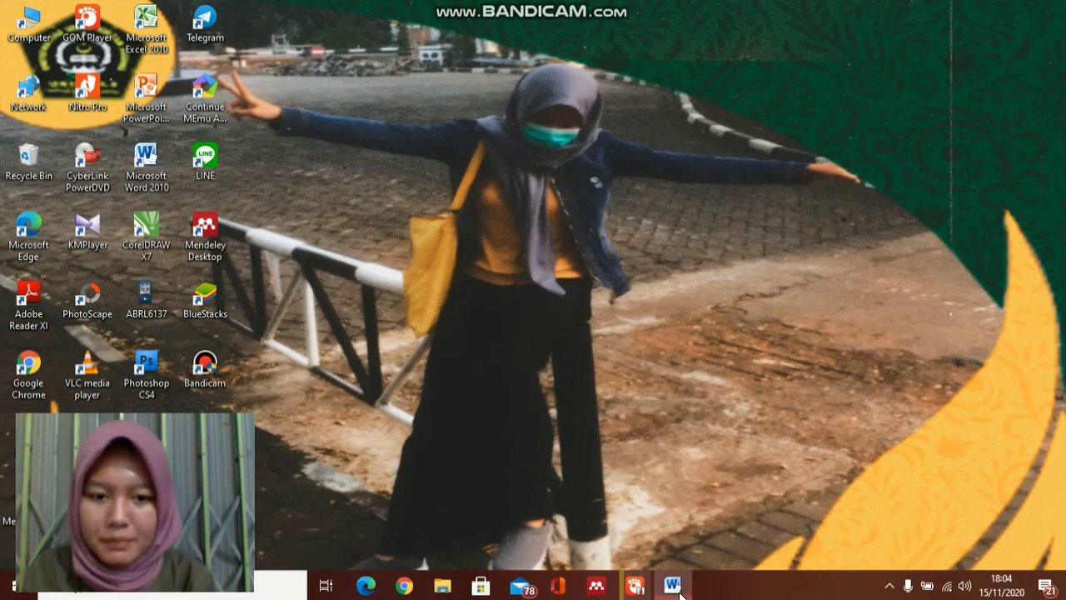
drag(1061, 283, 1061, 104)
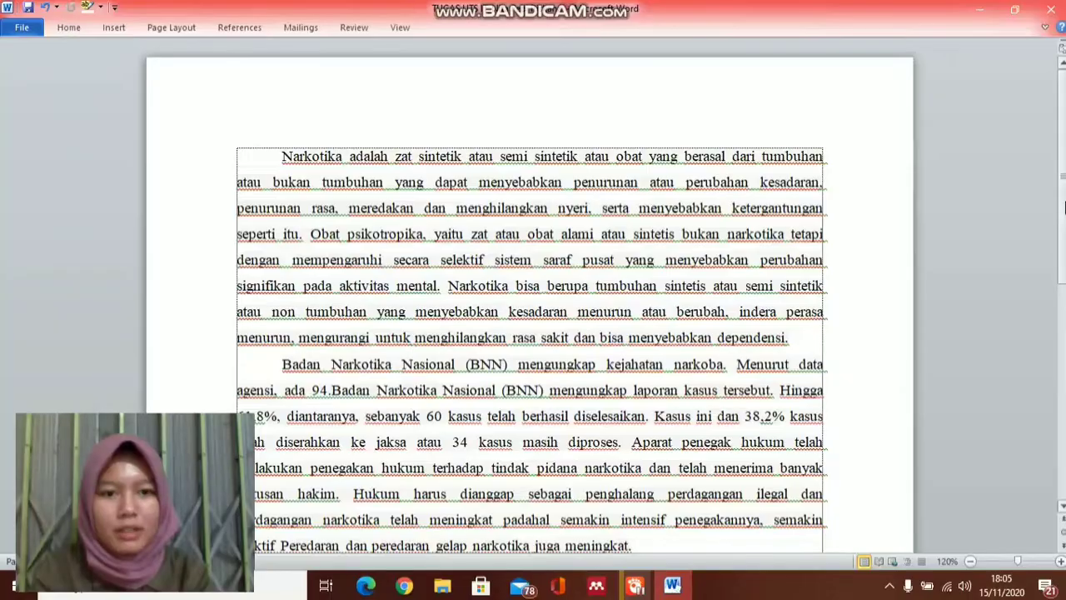
scroll(530, 300, down, 2)
scroll(529, 299, down, 1)
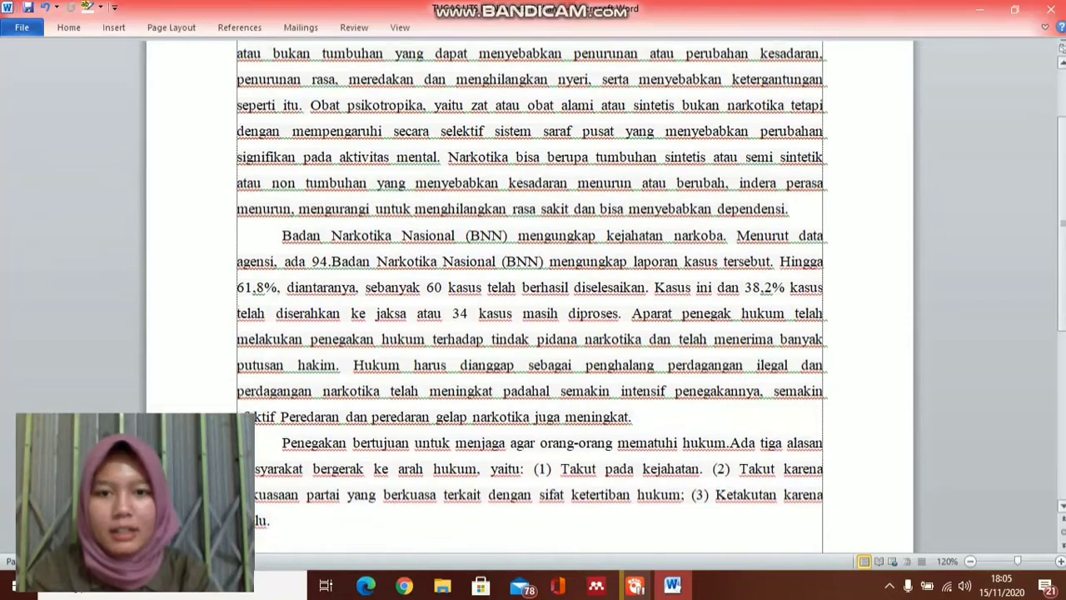
scroll(530, 300, up, 2)
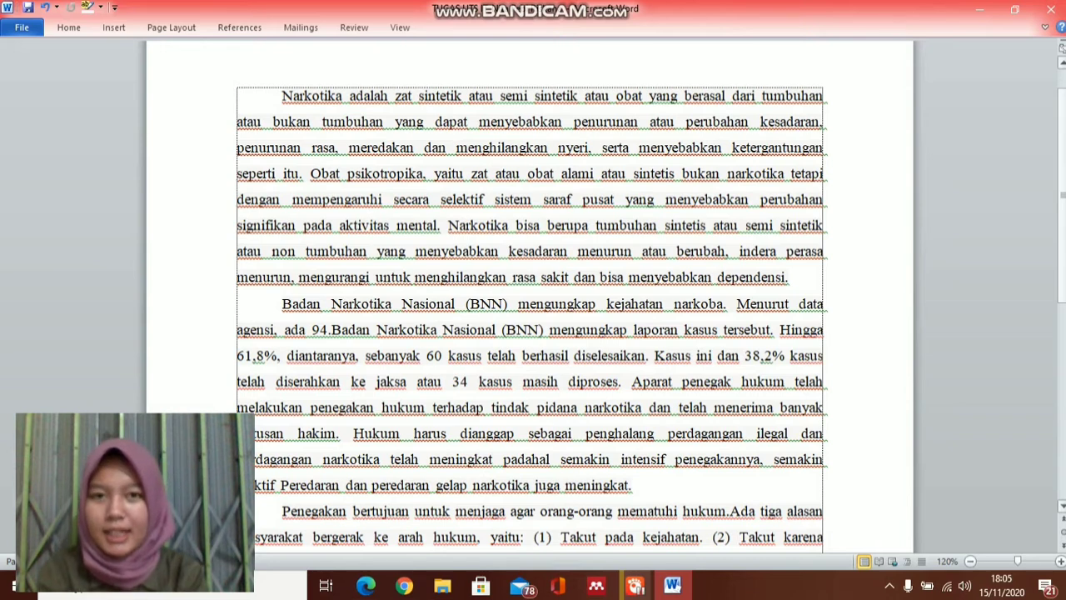
scroll(979, 105, up, 2)
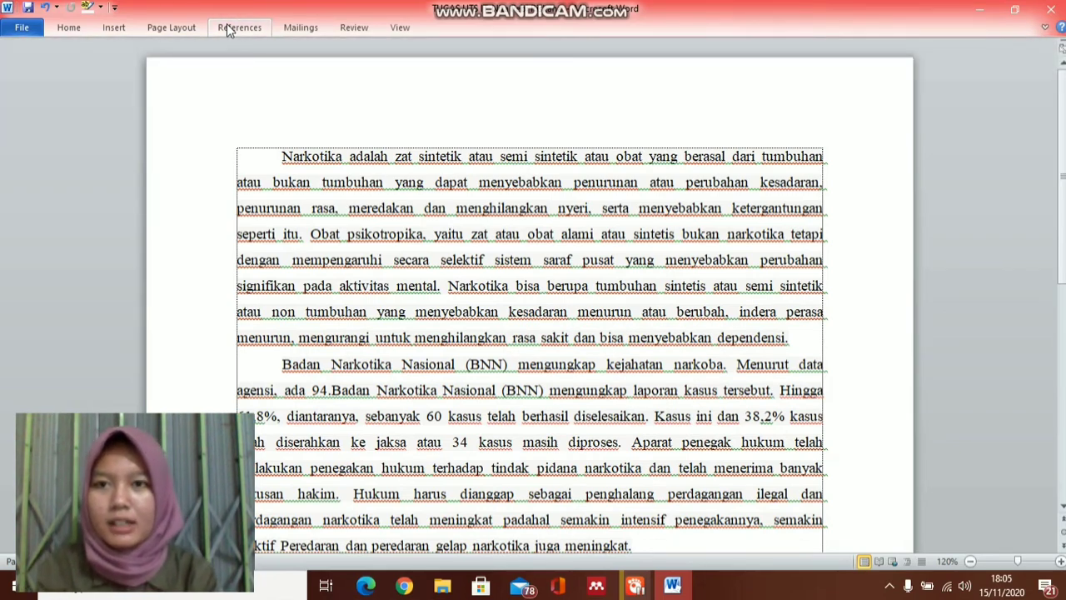
- Examine the details and highlighted narcotics passage of the article "Penerapaan Hukum Pidana Narkotika Di Indonesia" in Mendeley Desktop, and return to Word
click(239, 27)
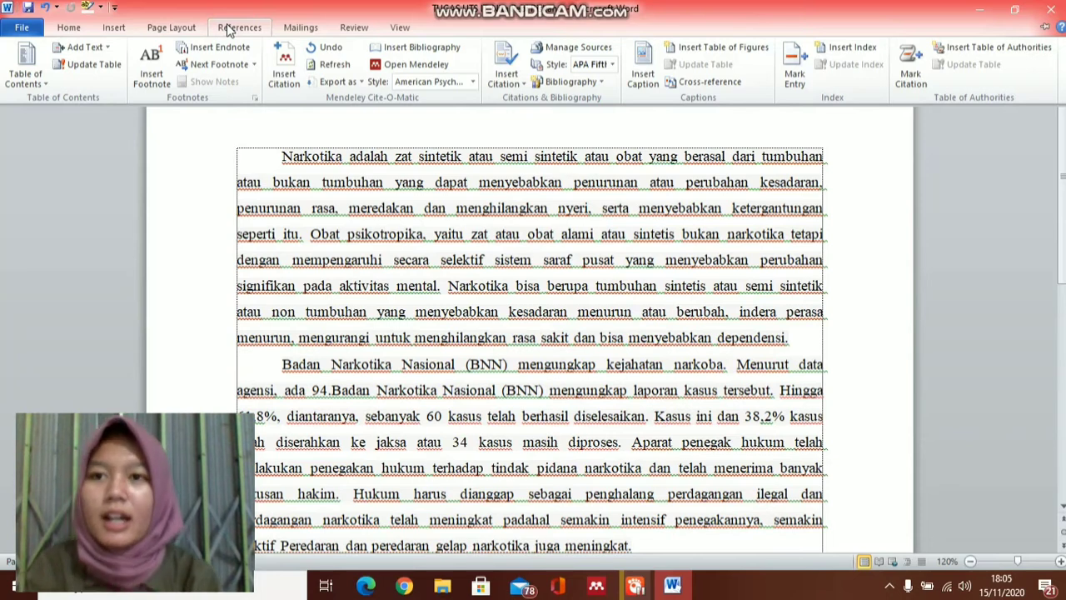
click(286, 73)
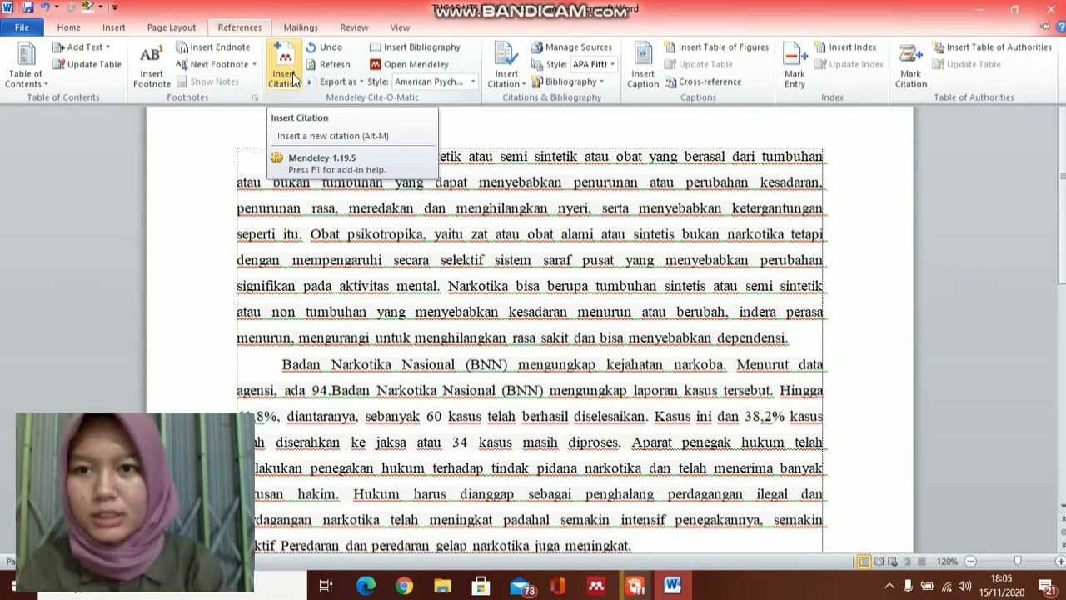
click(293, 77)
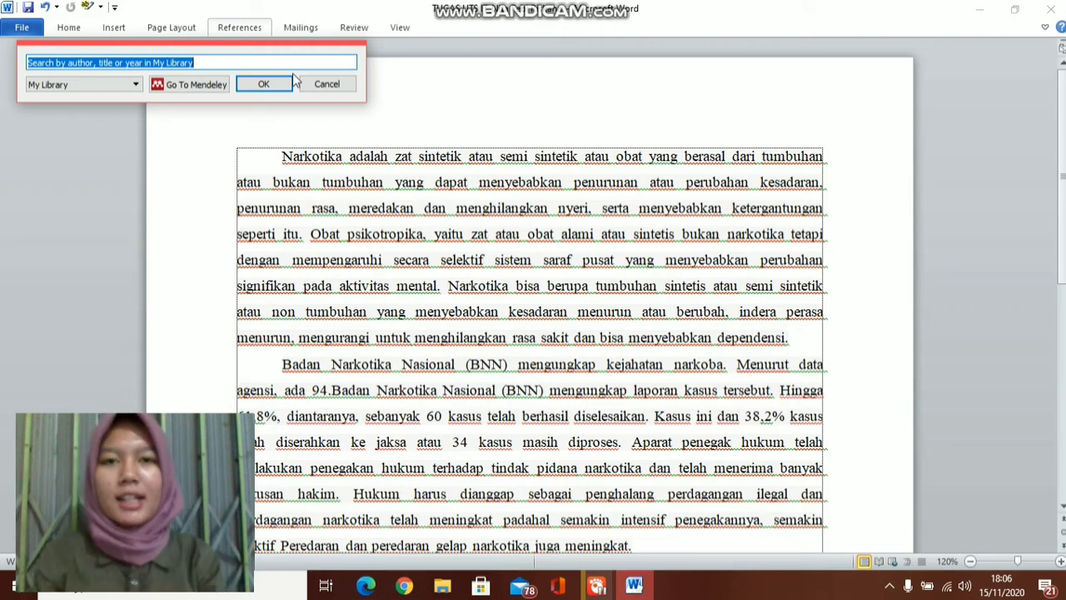
click(212, 84)
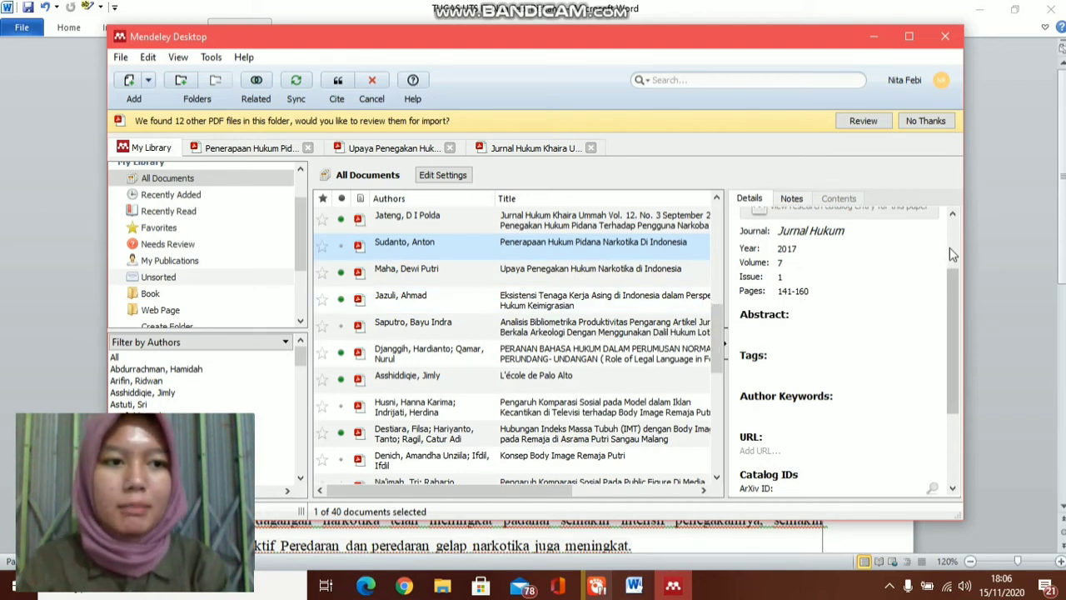
drag(957, 283, 955, 212)
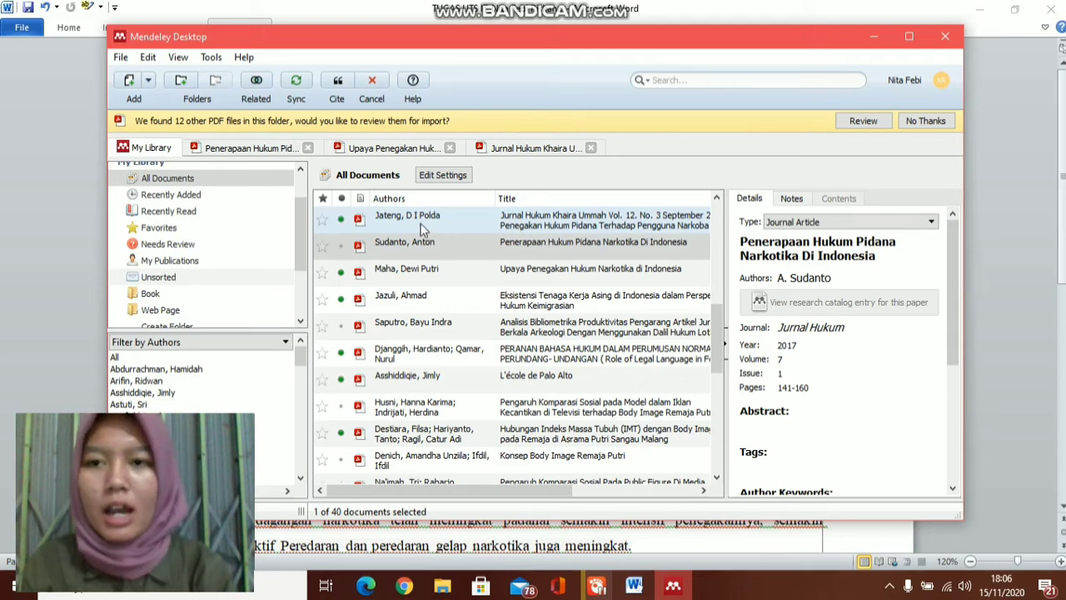
click(269, 152)
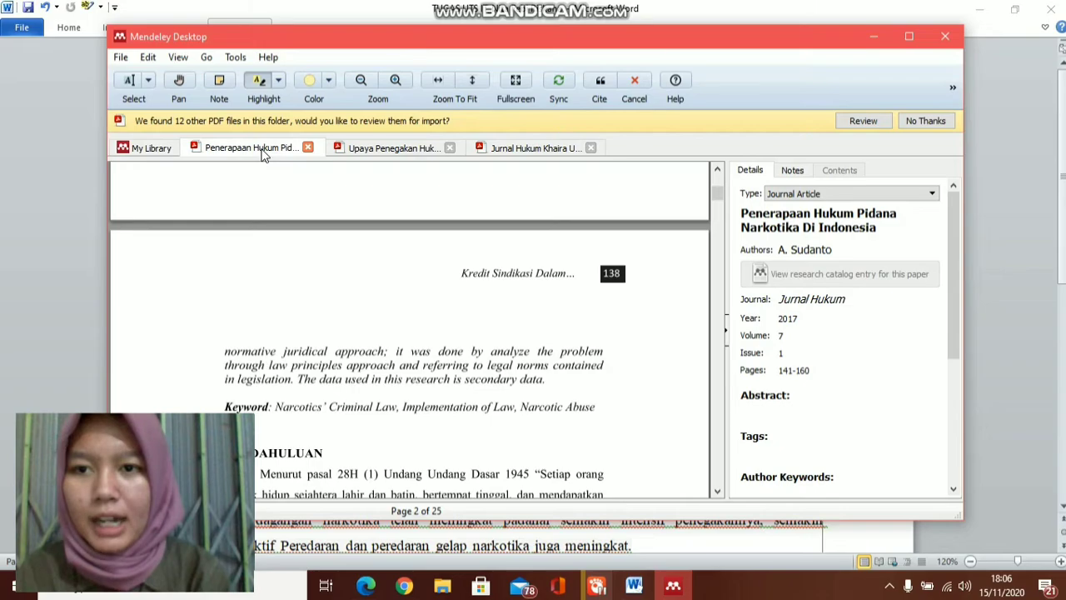
scroll(718, 190, up, 5)
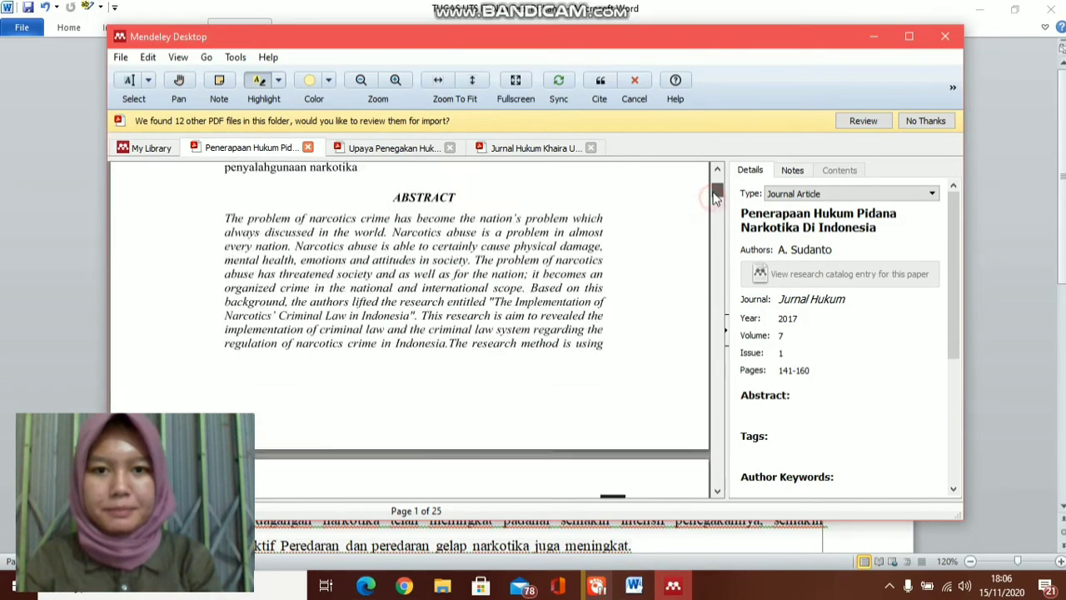
mouse_move(712, 190)
mouse_down()
mouse_move(716, 231)
mouse_move(712, 204)
mouse_up()
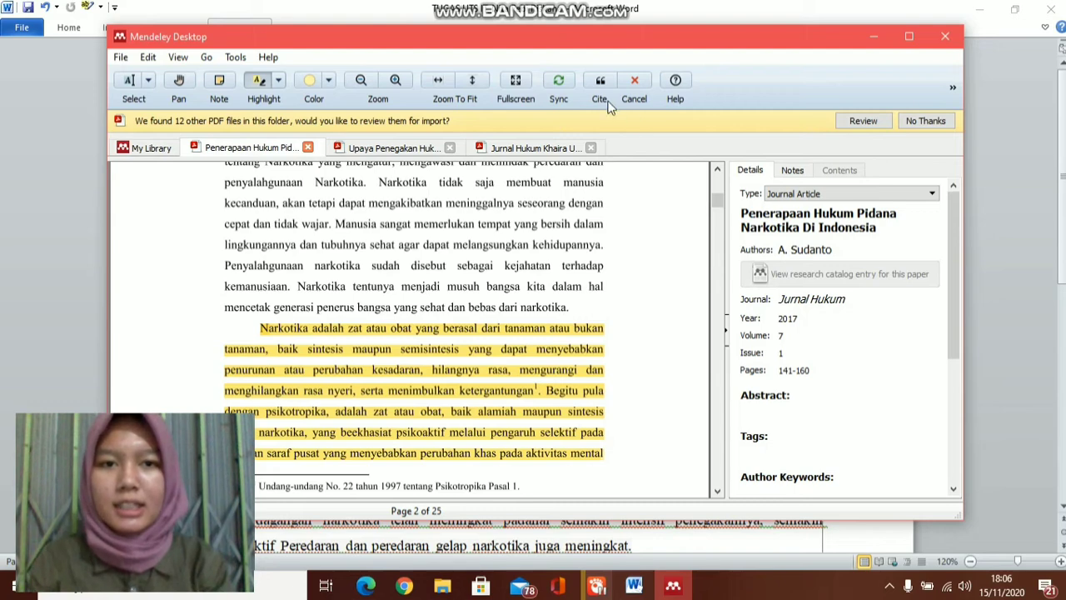
click(871, 35)
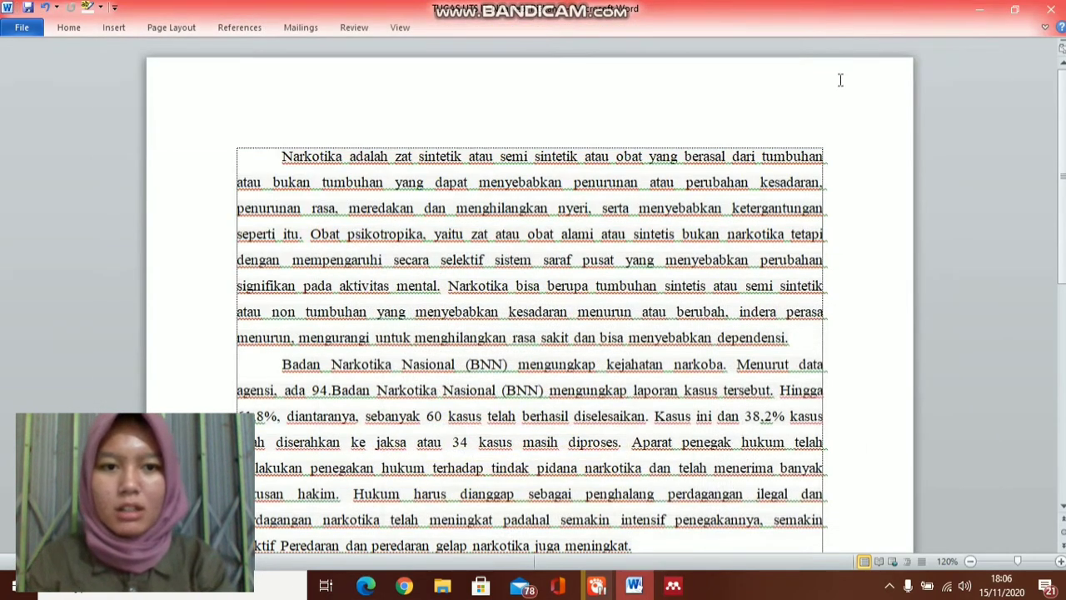
- Insert a Mendeley citation of the article "Penerapaan Hukum Pidana Narkotika Di Indonesia" at the end of the first paragraph
click(793, 334)
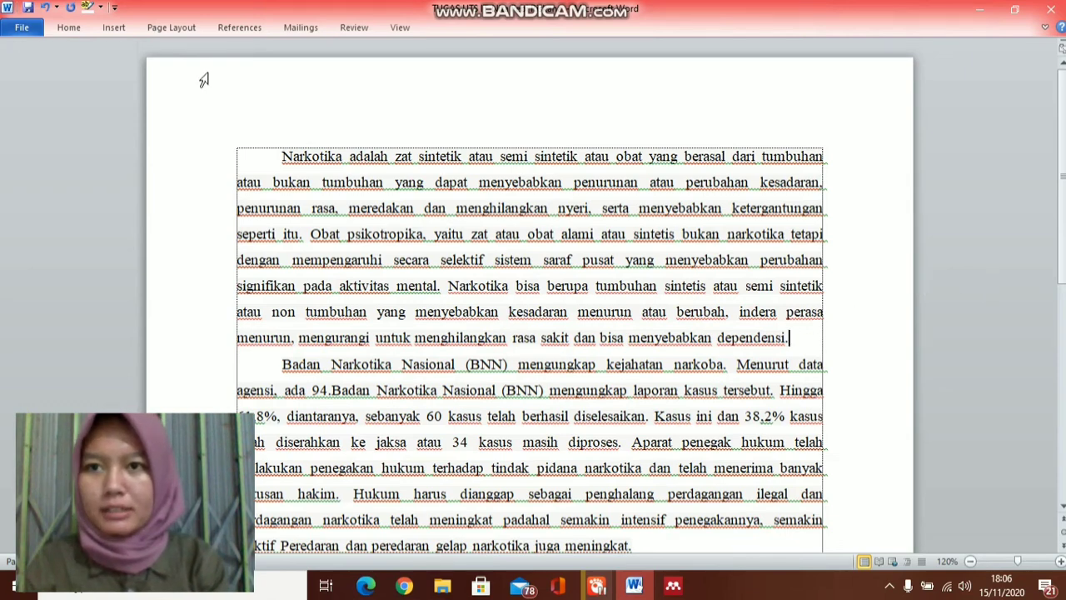
click(225, 27)
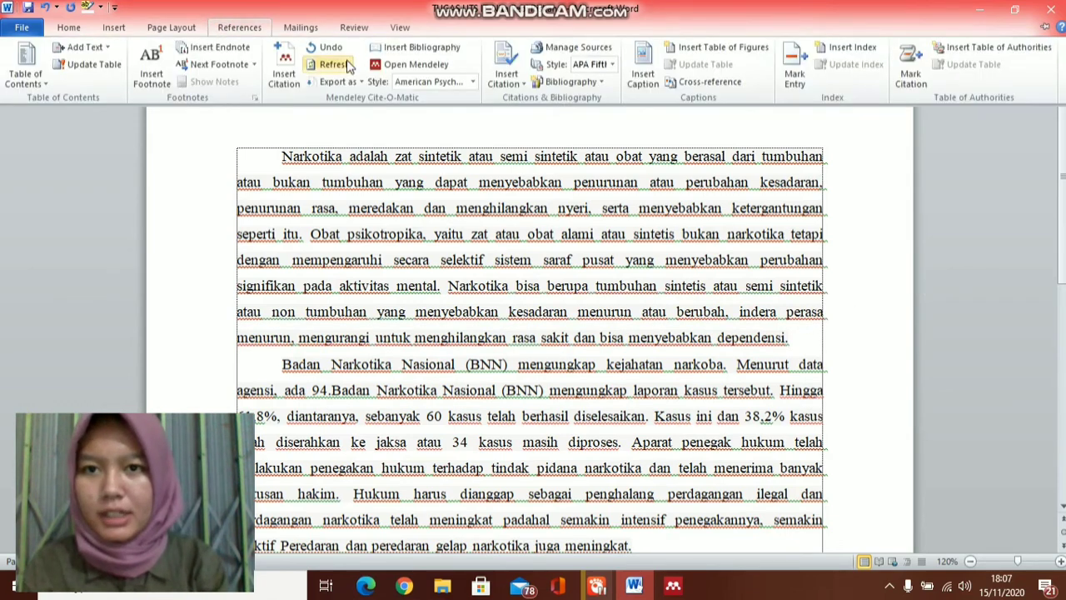
click(284, 70)
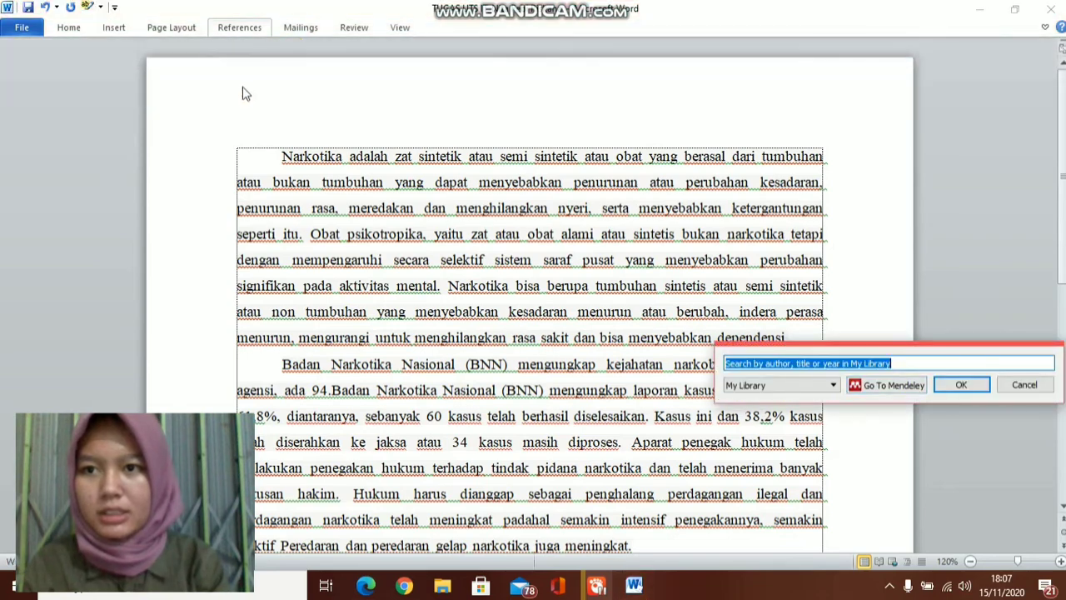
click(888, 387)
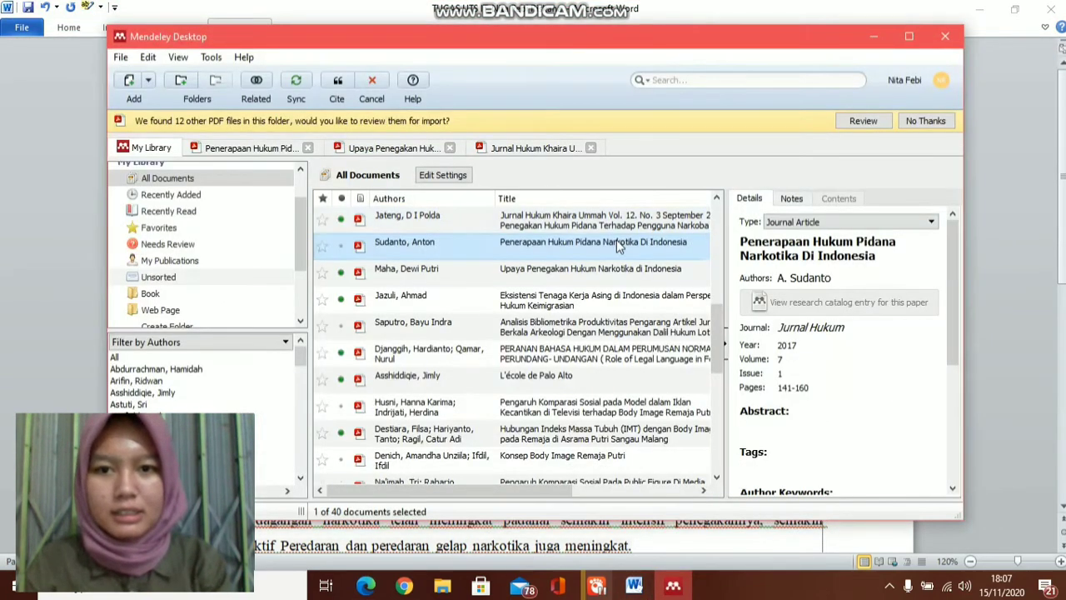
click(265, 150)
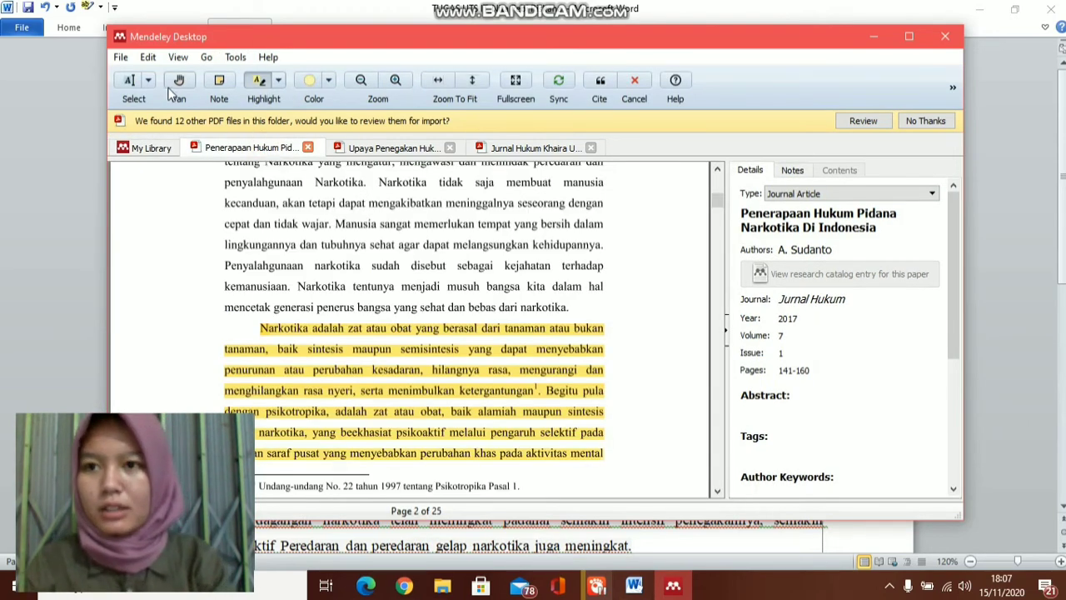
click(150, 148)
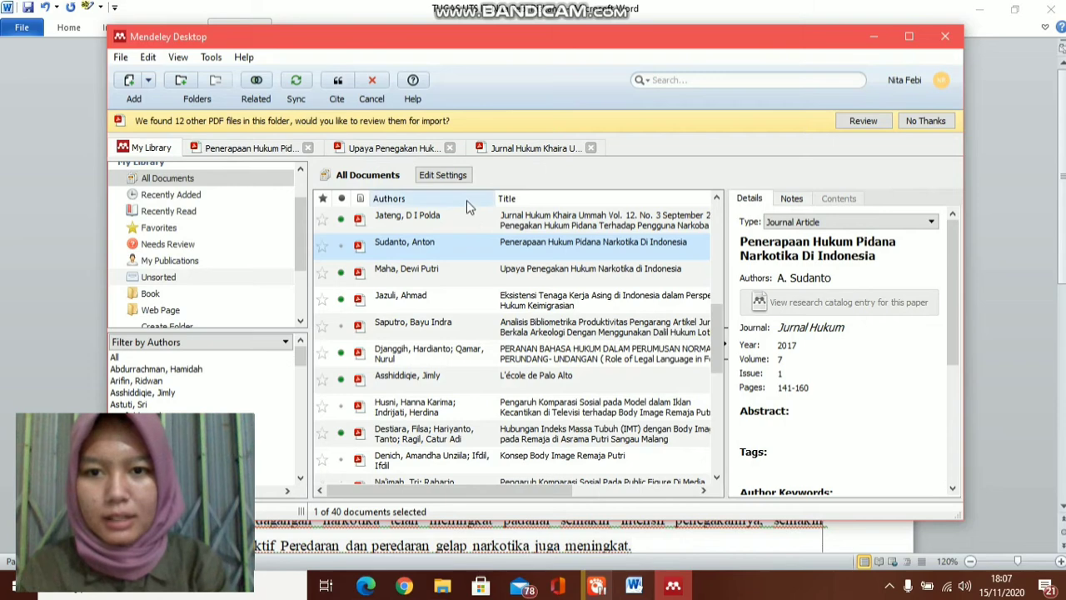
double_click(473, 243)
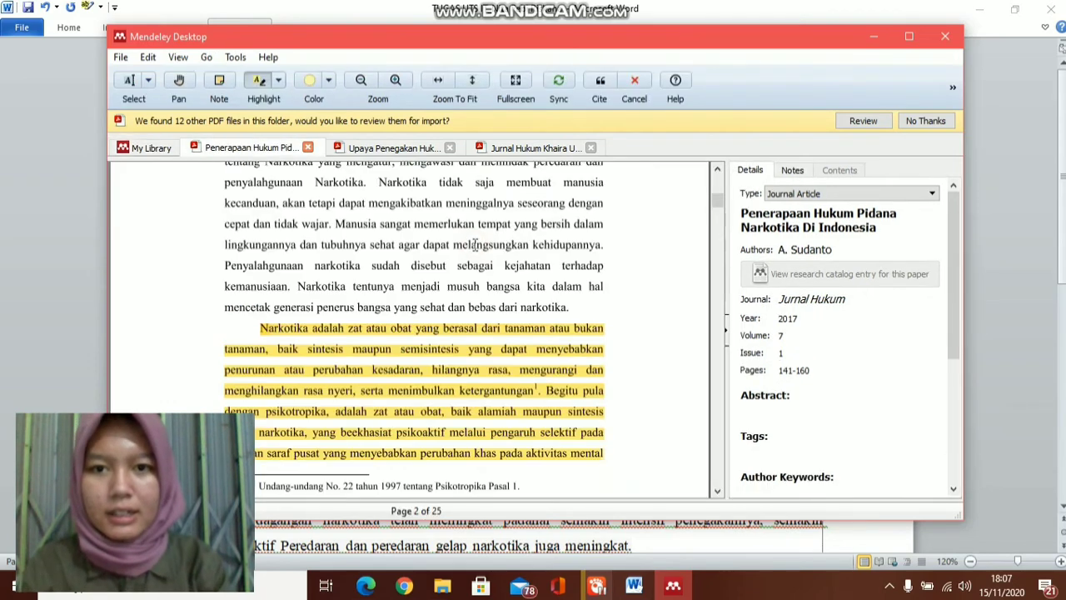
click(599, 83)
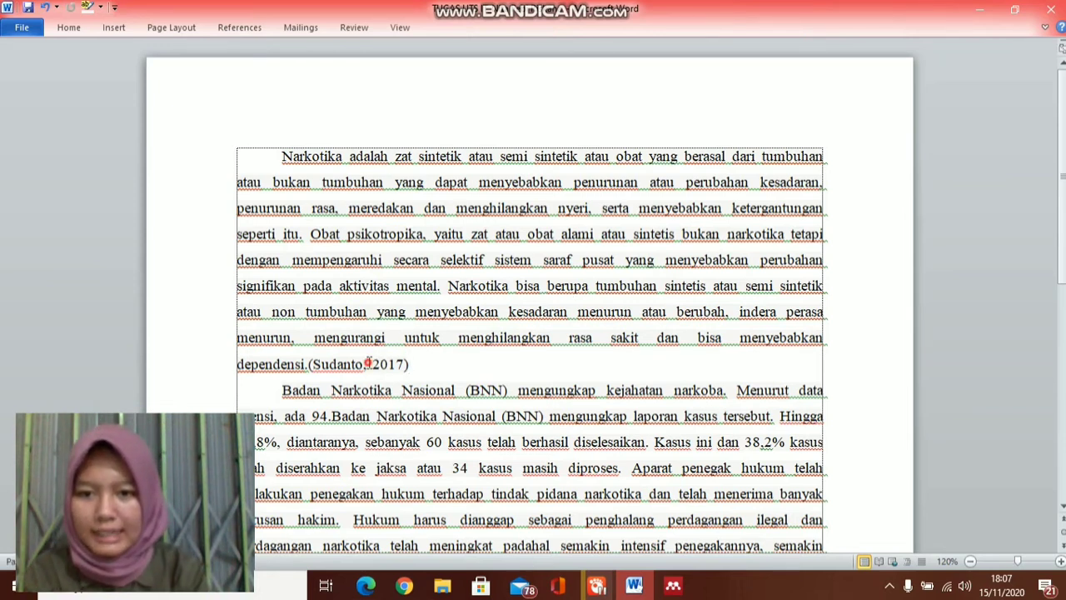
click(369, 363)
click(518, 390)
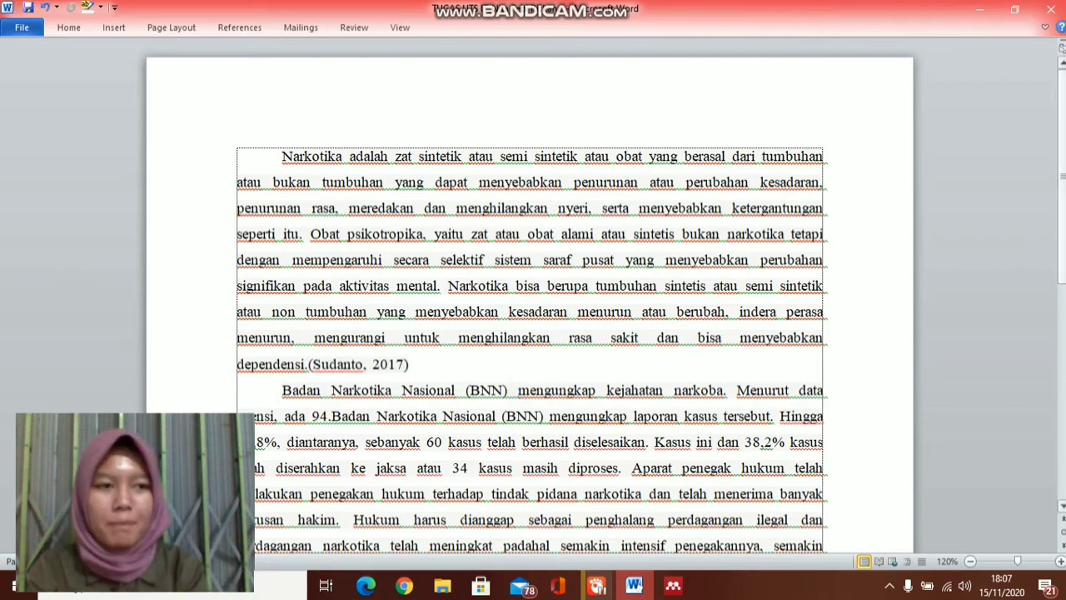
- Insert a Mendeley citation of the article "Upaya Penegakan Hukum Narkotika di Indonesia" at the end of the second paragraph
drag(1062, 206, 1062, 290)
click(669, 382)
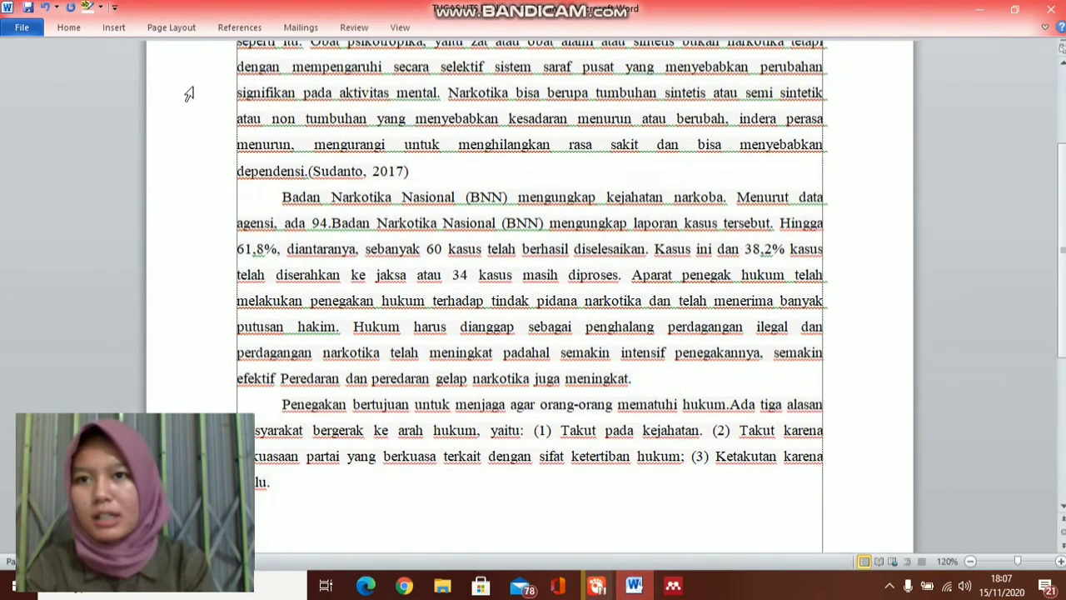
click(221, 29)
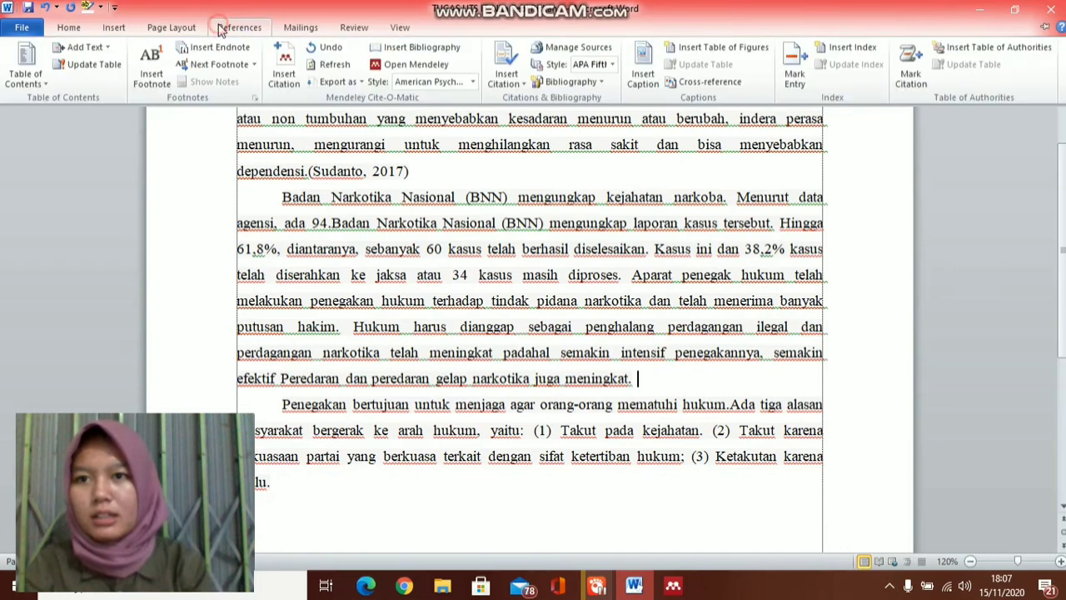
click(284, 63)
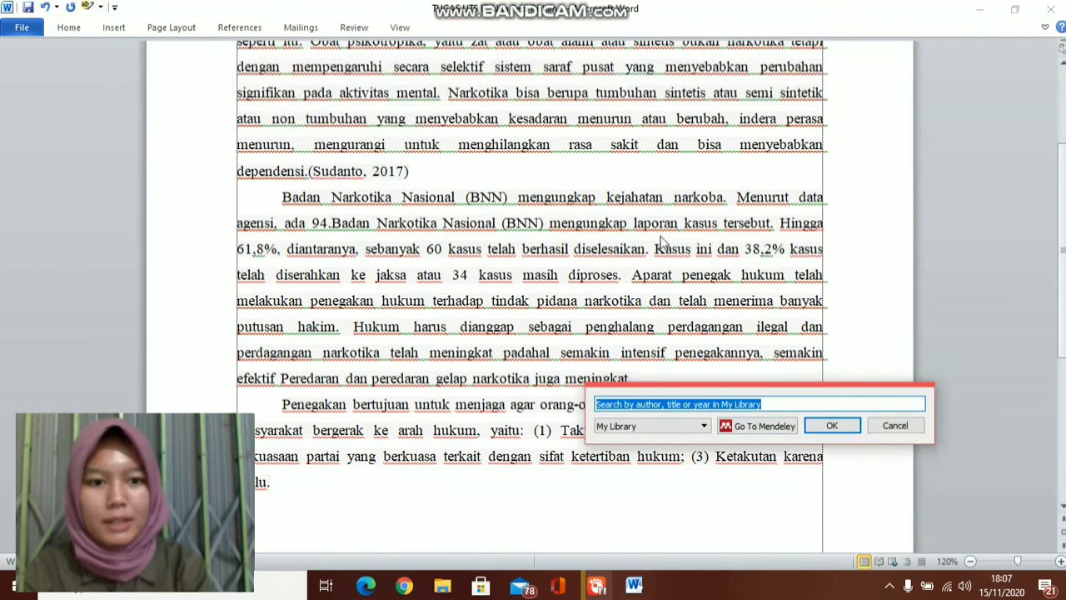
click(758, 426)
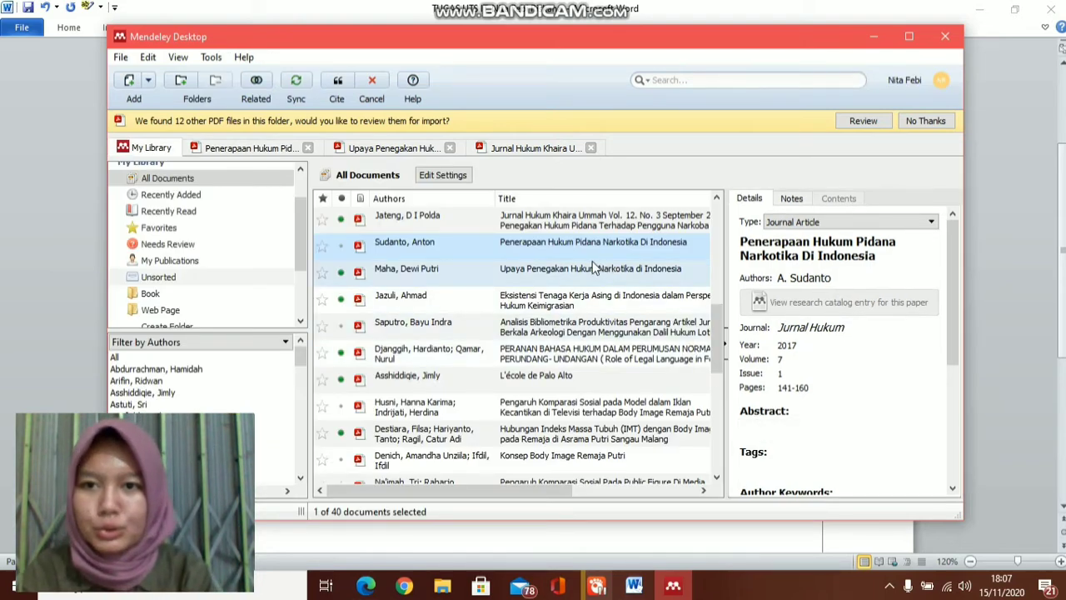
click(398, 150)
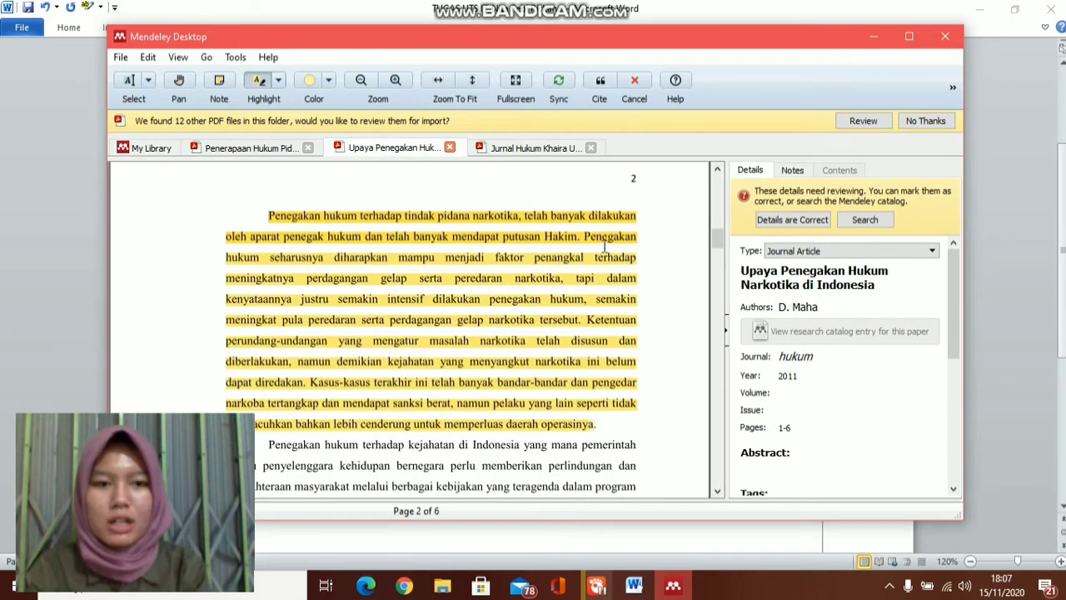
click(601, 83)
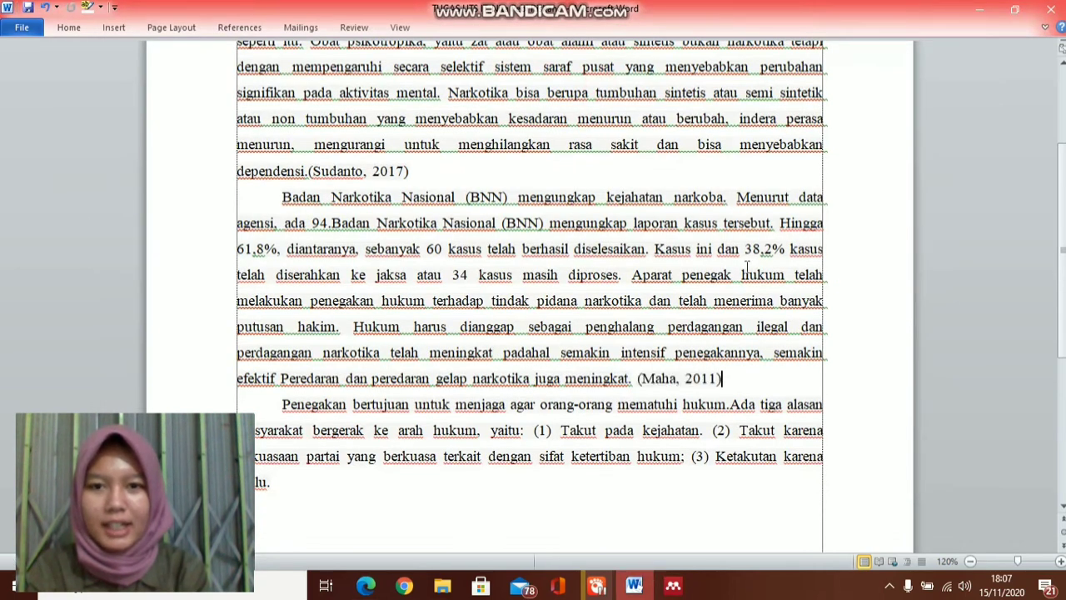
click(695, 379)
- Insert a Mendeley citation of the "Jurnal Hukum Khaira Ummah Vol. 12. No. 3 September 2017" article at the end of the third paragraph
click(416, 494)
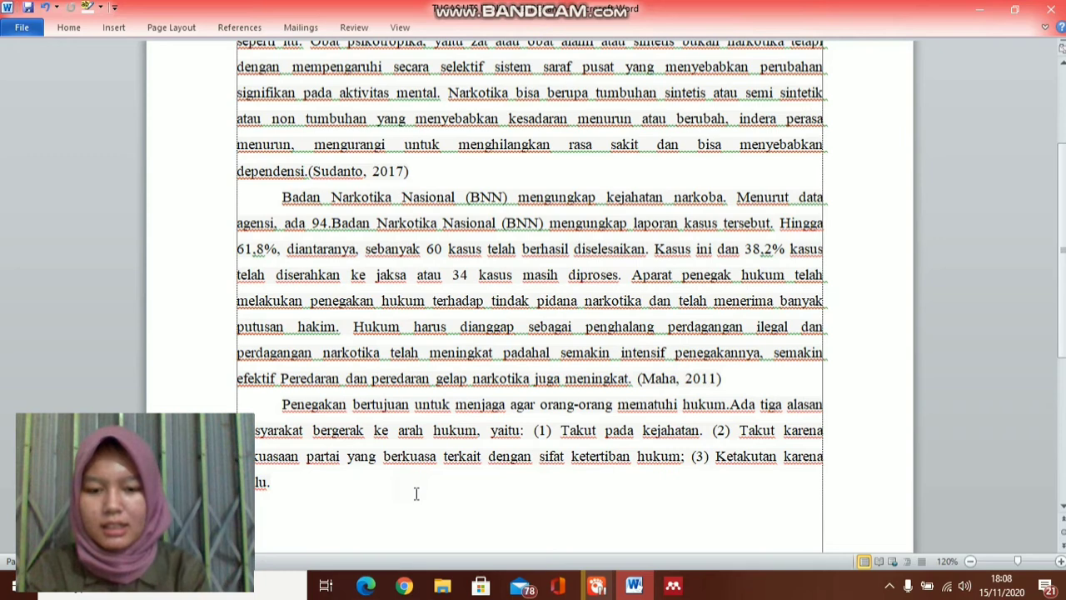
click(250, 32)
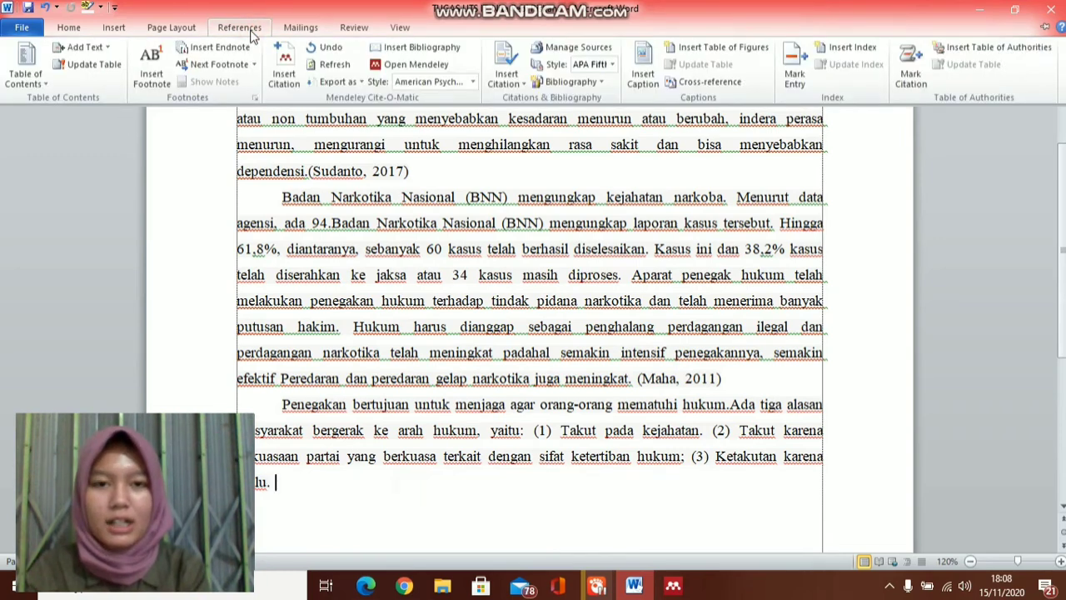
click(284, 73)
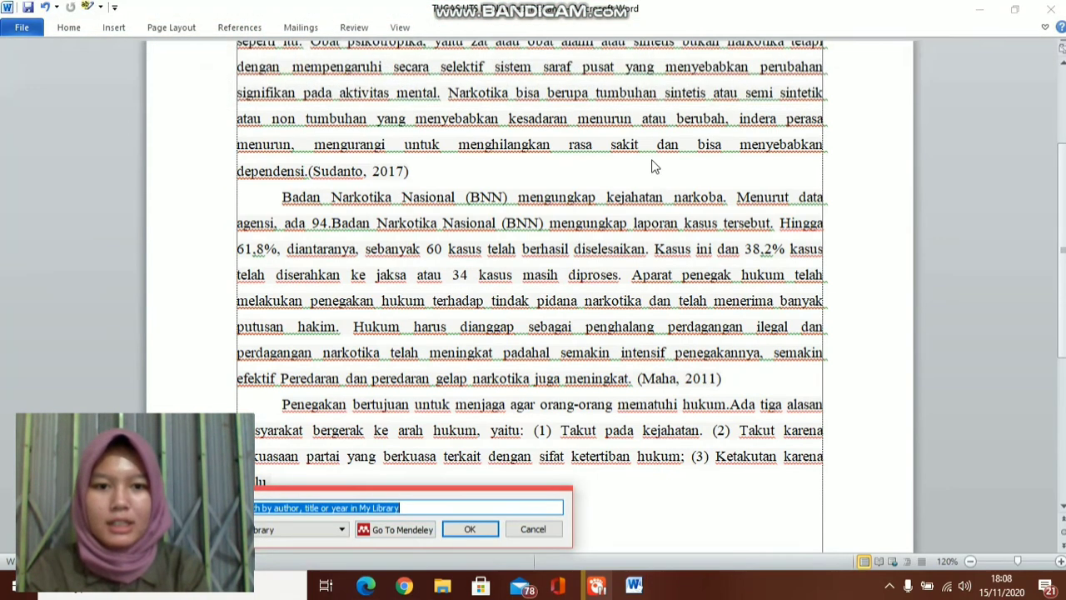
click(390, 529)
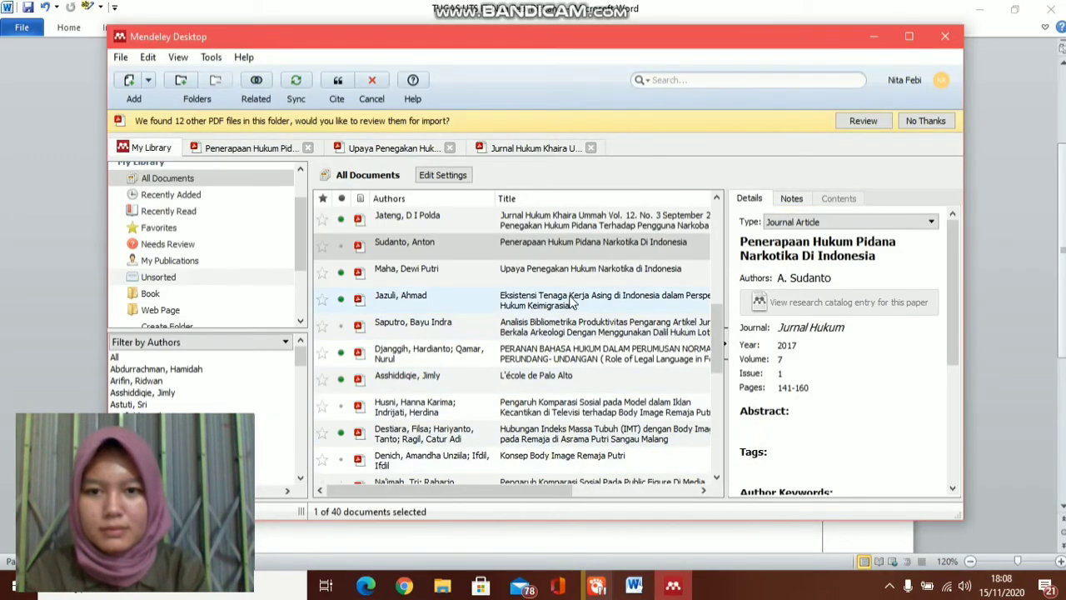
click(491, 148)
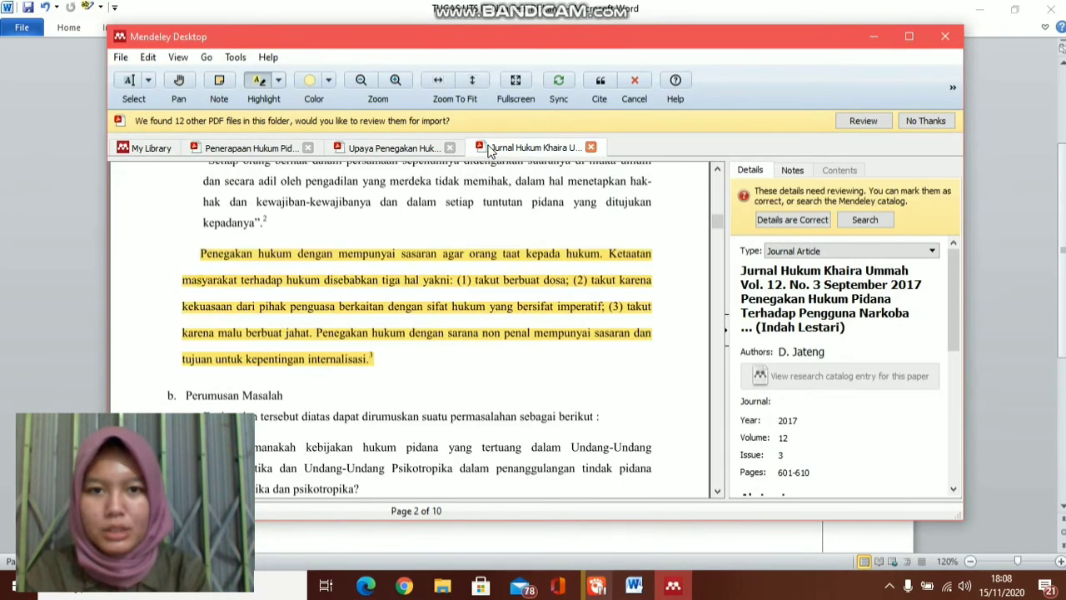
mouse_move(949, 321)
mouse_down()
mouse_move(950, 358)
mouse_move(944, 322)
mouse_move(944, 339)
mouse_up()
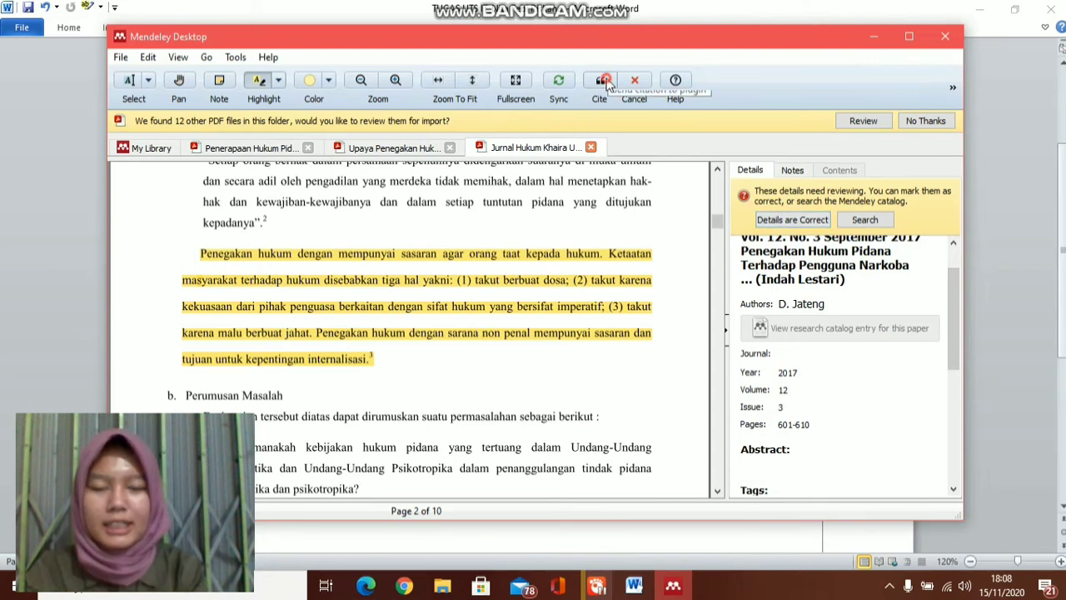
key(alt+Tab)
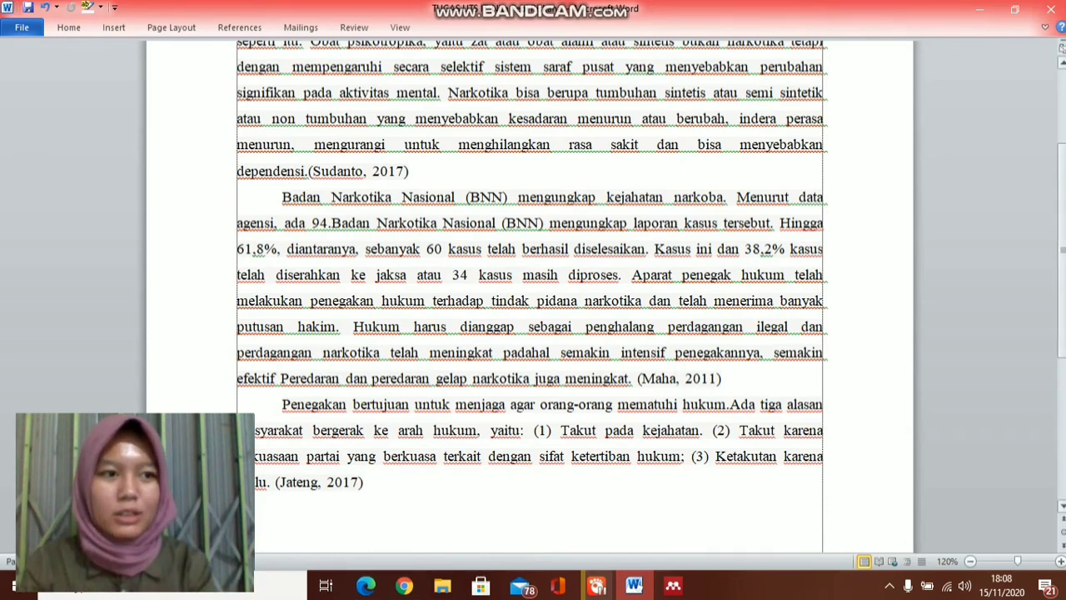
- Review the citations placed at the ends of the three paragraphs
scroll(607, 79, up, 1)
scroll(1050, 103, up, 1)
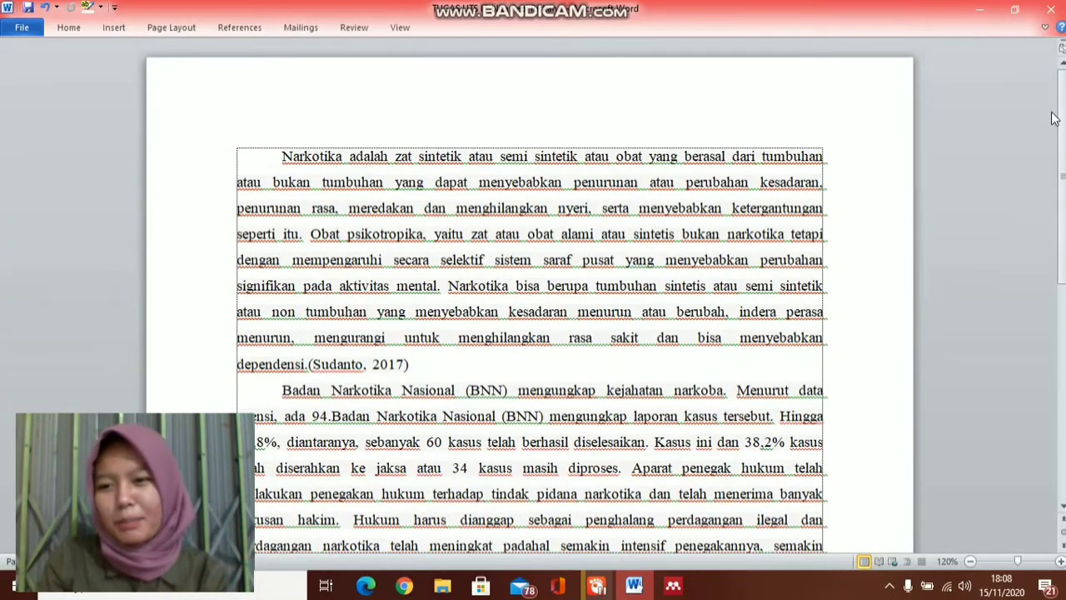
scroll(1051, 117, down, 2)
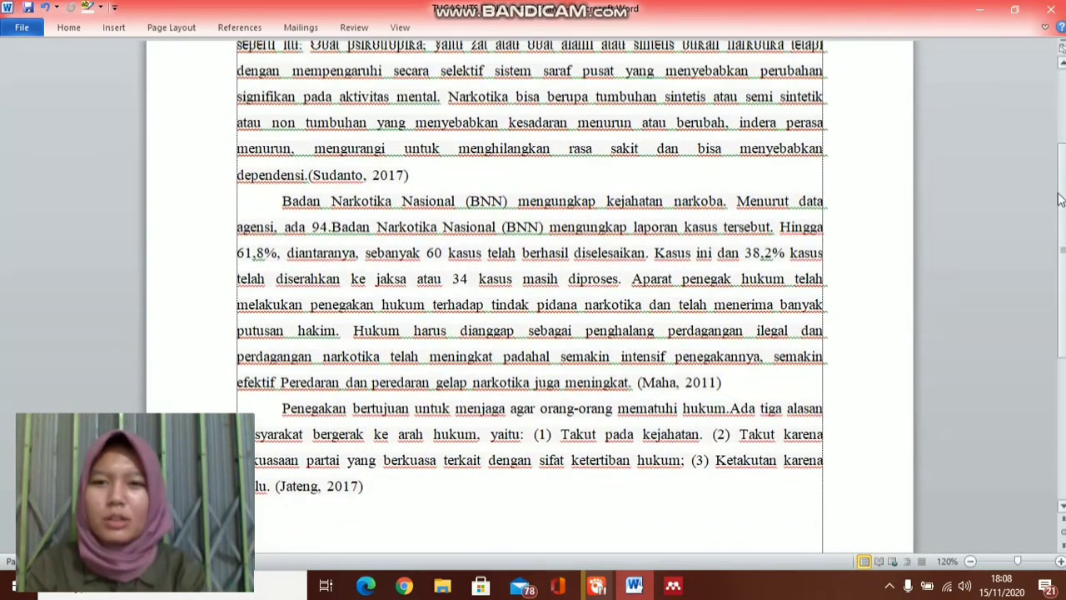
drag(1060, 198, 1056, 171)
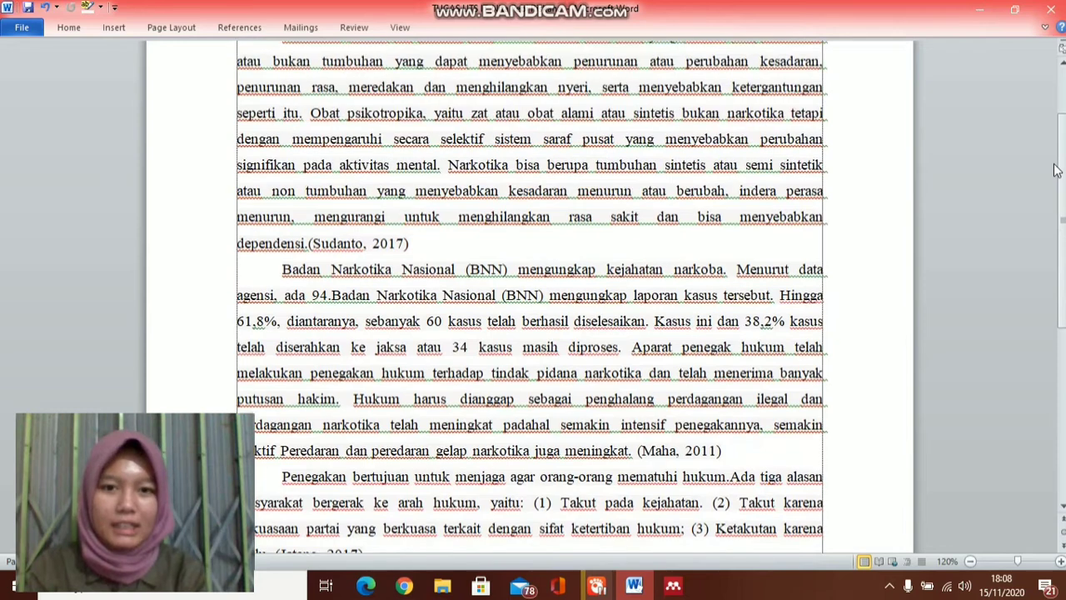
scroll(1056, 172, down, 1)
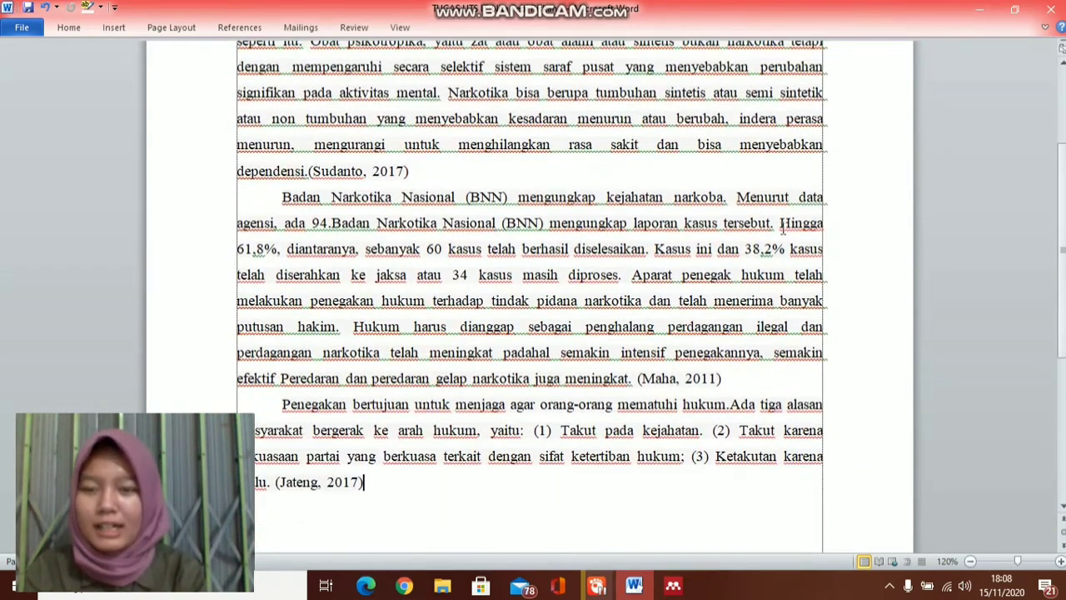
- Add the heading "DAFTAR PUSTAKA" below the third paragraph, separated from it by a blank line
click(420, 475)
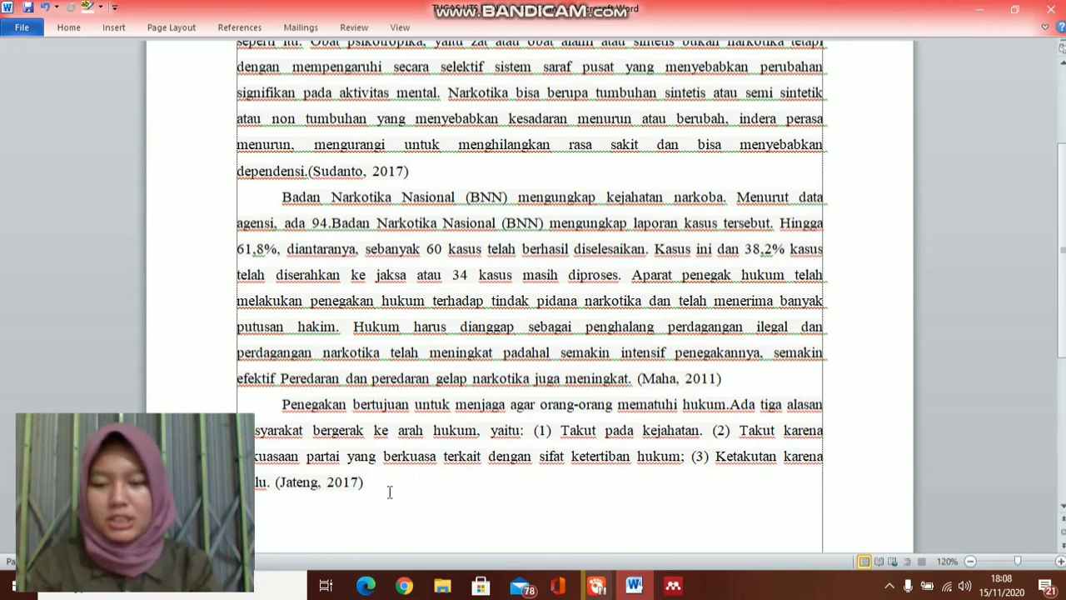
key(Return)
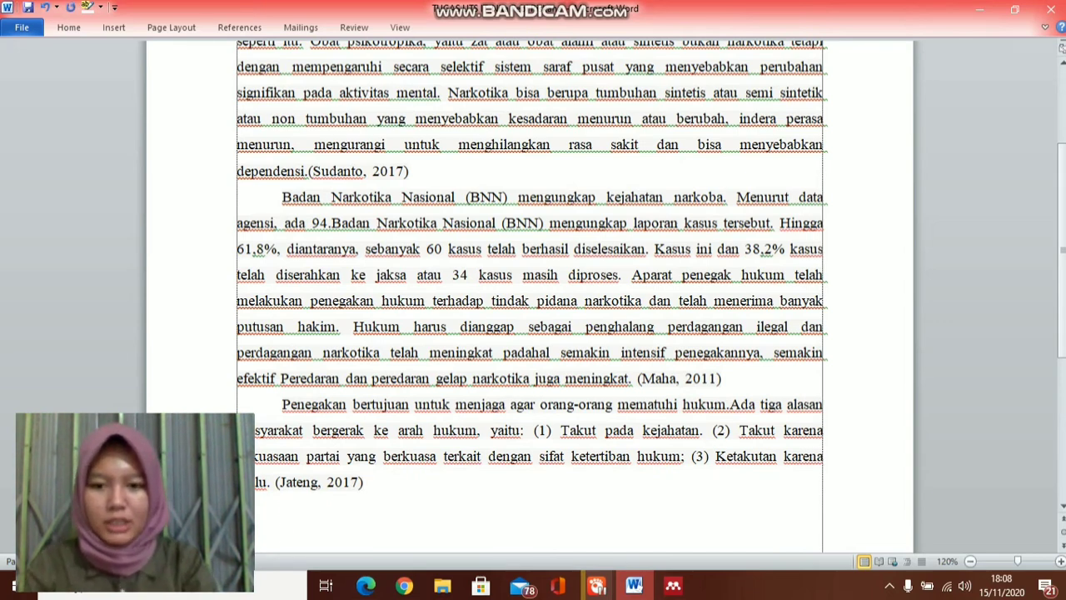
text(D)
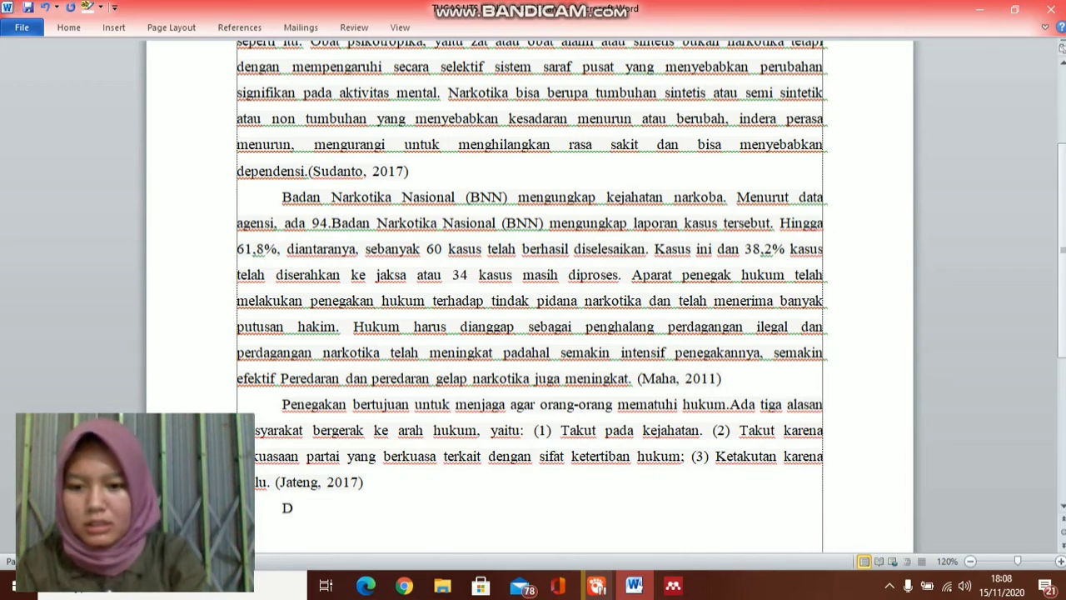
text(AFTAR)
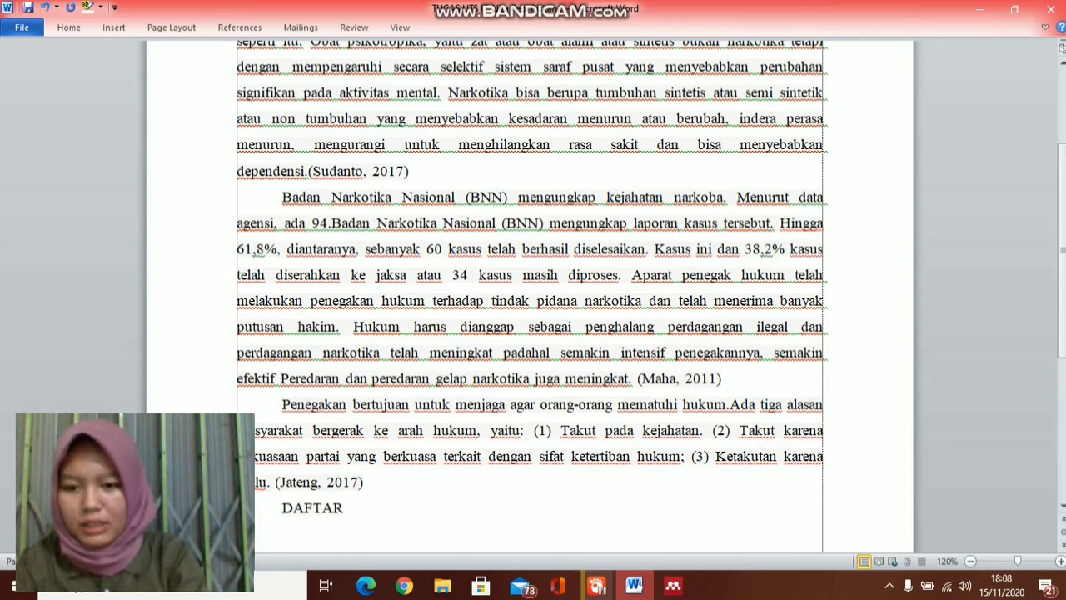
text( PUSTAKA)
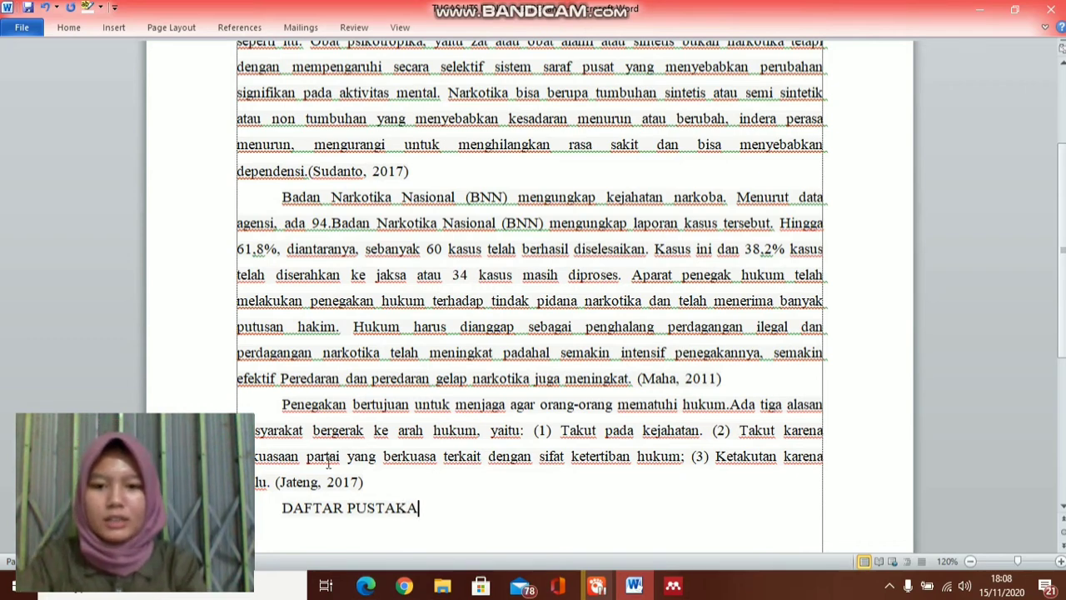
click(374, 492)
key(Return)
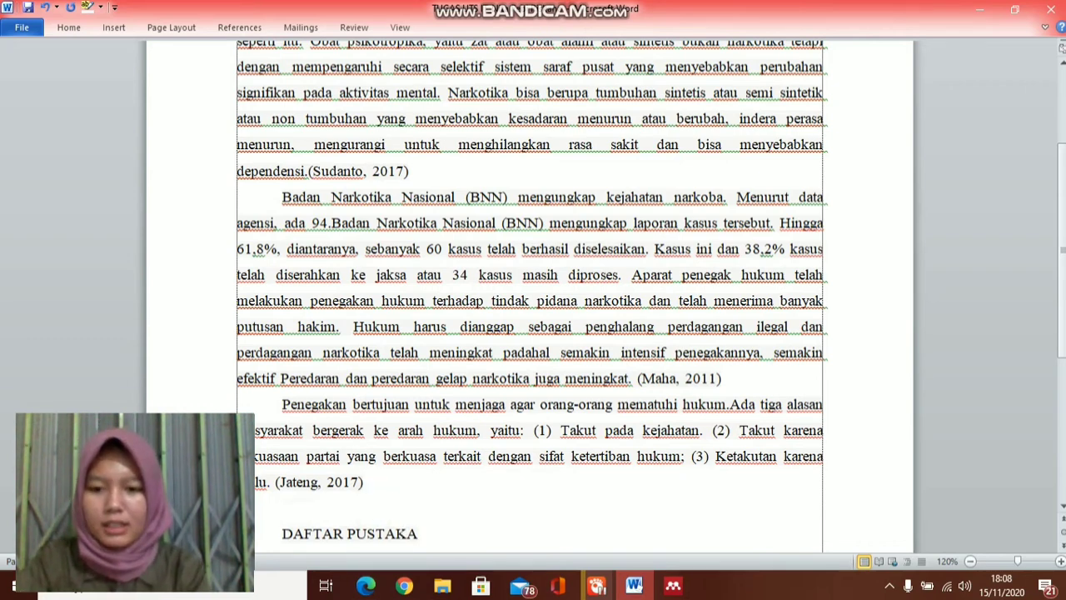
- Insert the Mendeley bibliography on a new line beneath the "DAFTAR PUSTAKA" heading
click(437, 526)
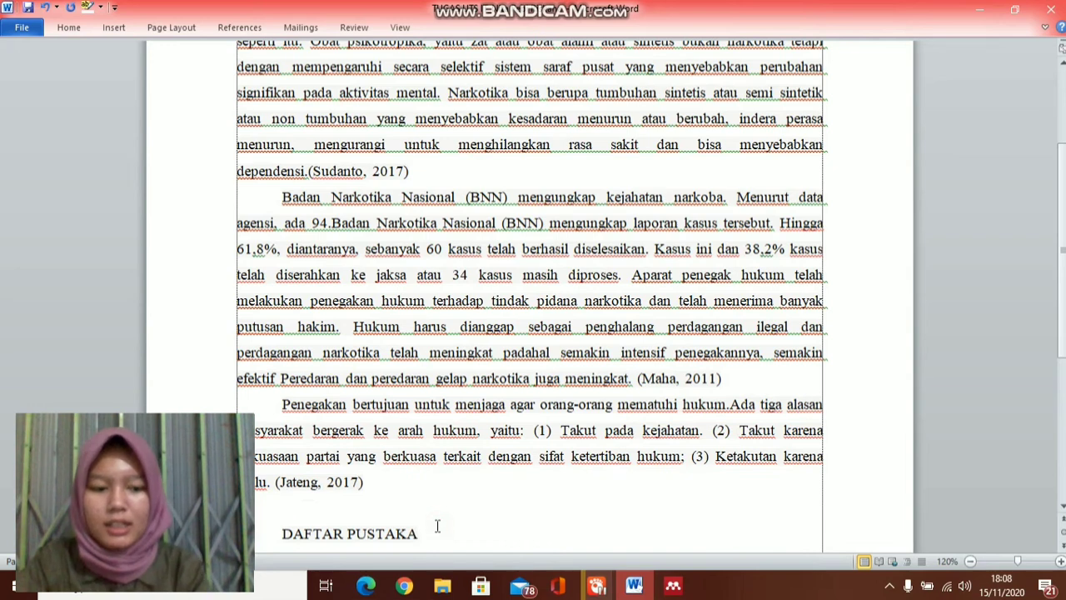
key(Return)
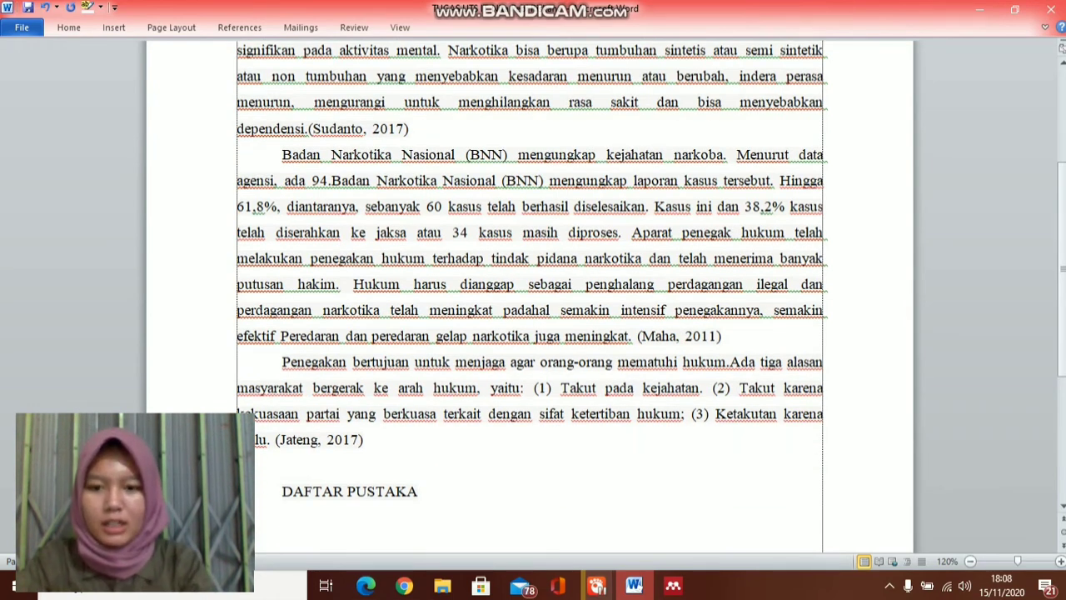
click(235, 28)
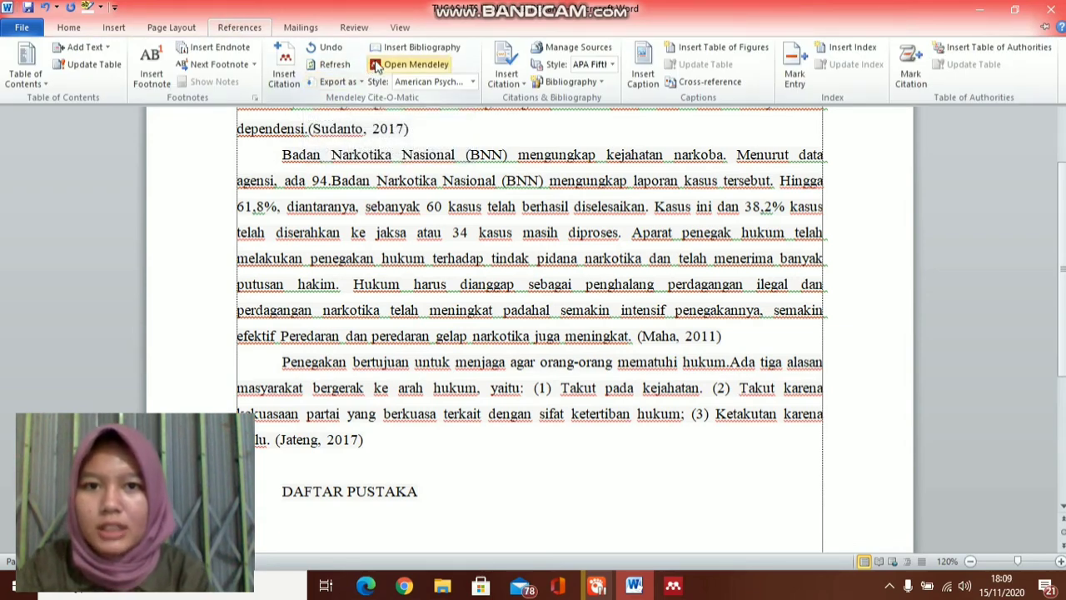
click(457, 53)
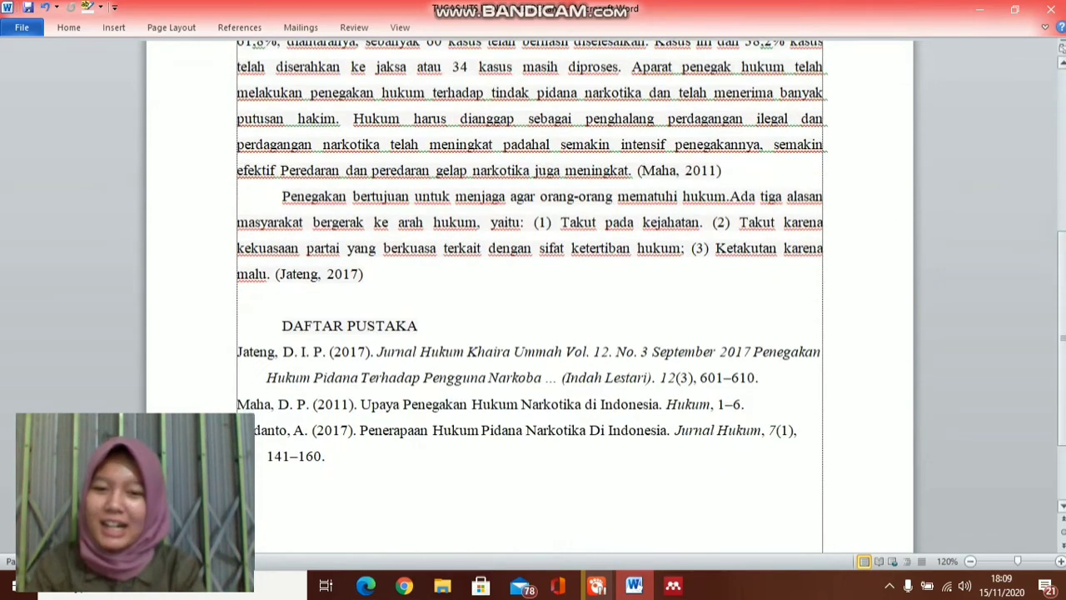
scroll(530, 296, down, 1)
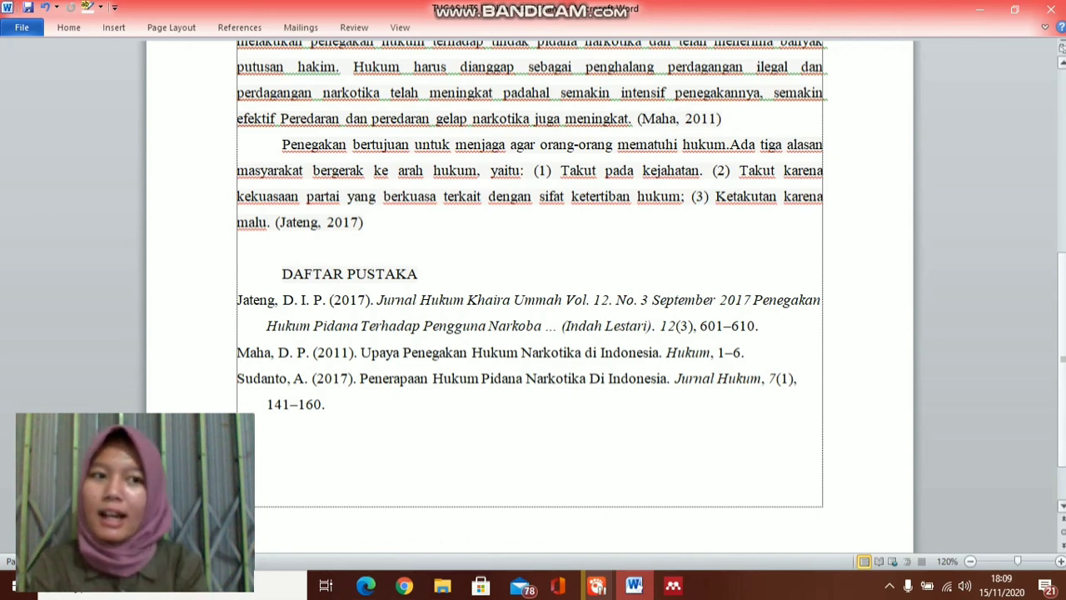
drag(1060, 291, 1061, 333)
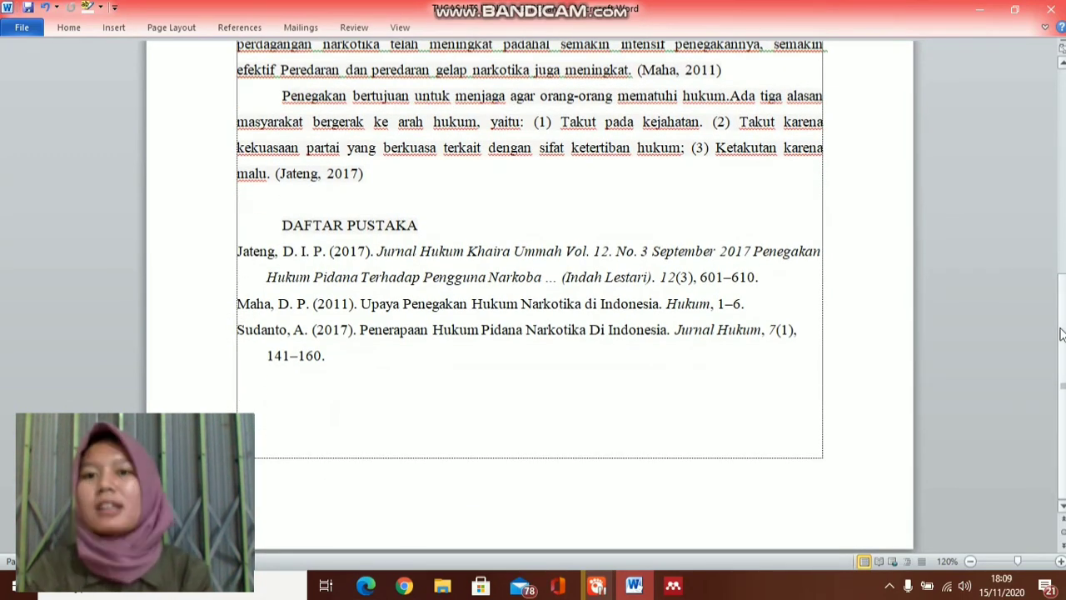
drag(1061, 333, 1061, 324)
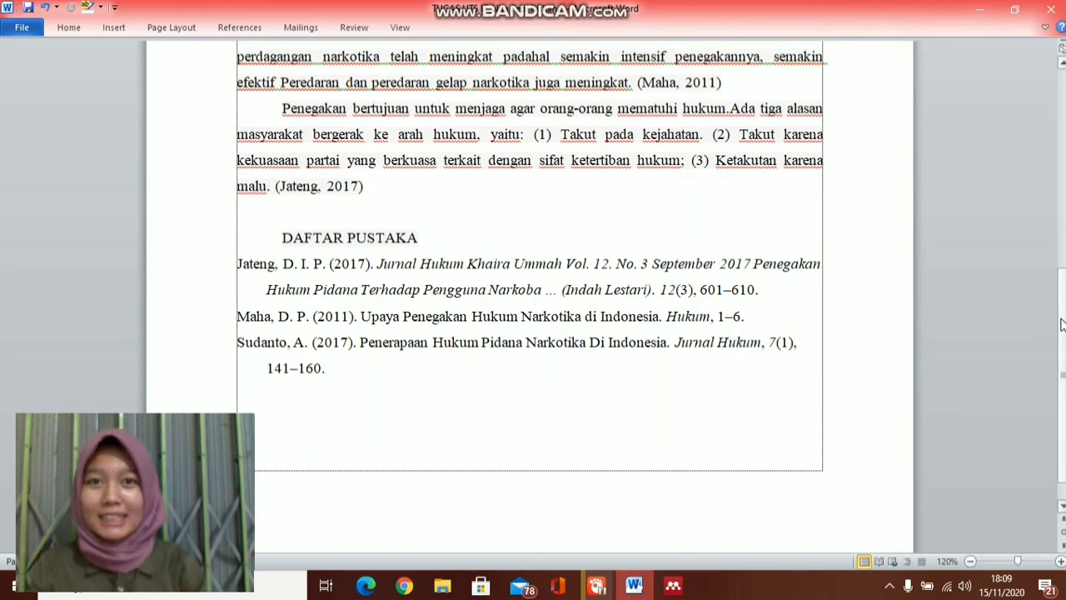